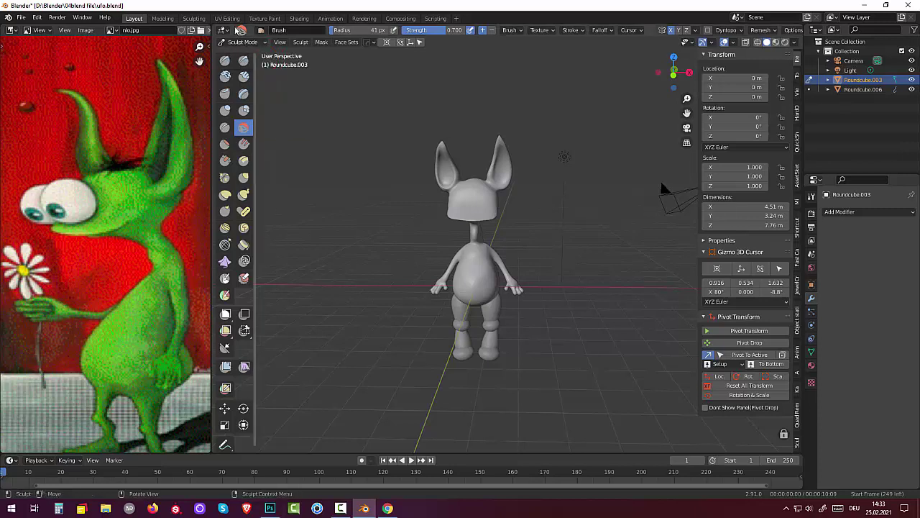
Switch to Object Mode and delete the Mirror modifier from leg object Roundcube.006.
{"action": "left_click", "coordinate": [267, 44]}
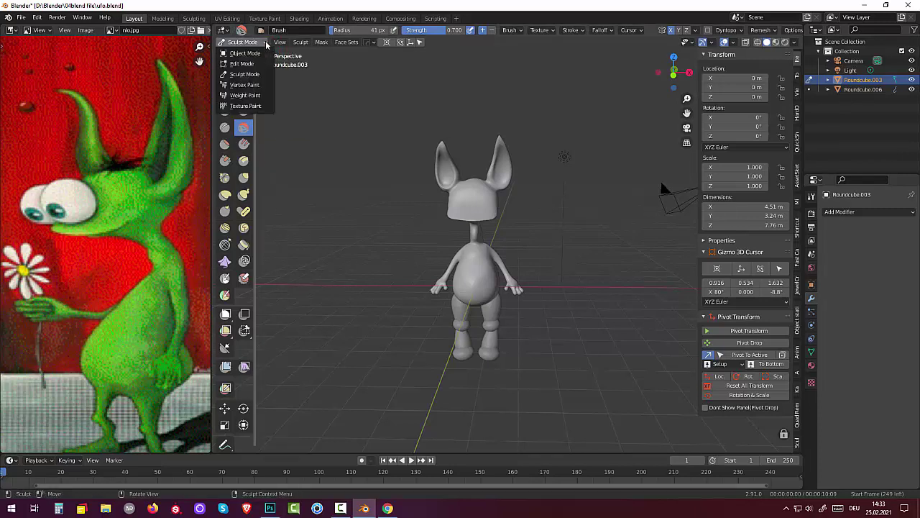
{"action": "left_click", "coordinate": [254, 54]}
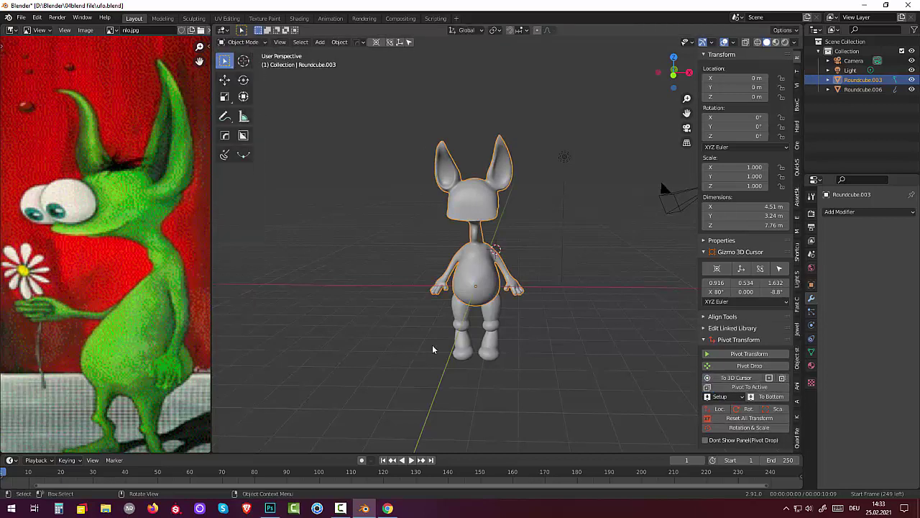
{"action": "left_click", "coordinate": [494, 315]}
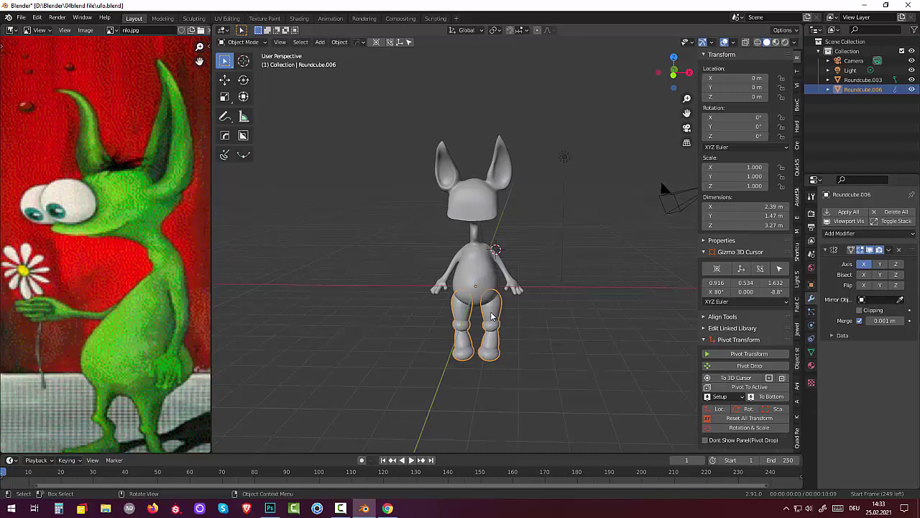
{"action": "left_click", "coordinate": [899, 250]}
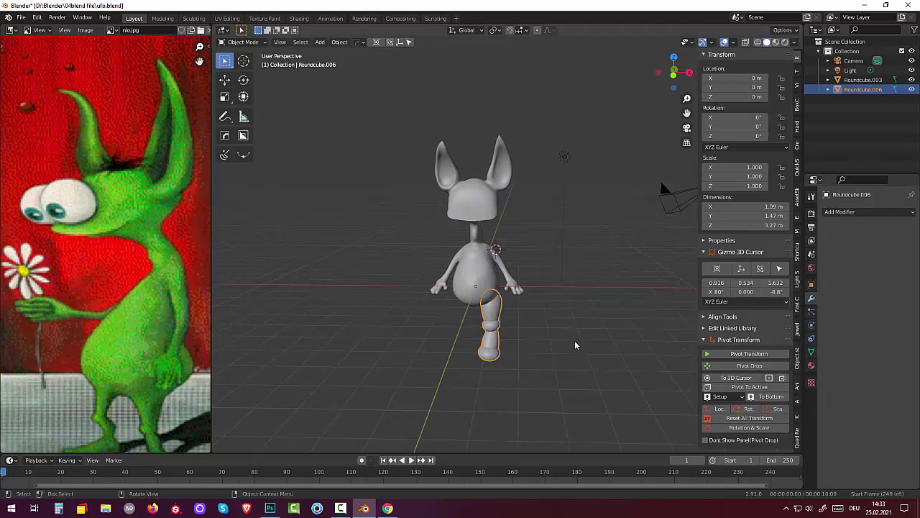
{"action": "left_click", "coordinate": [544, 348]}
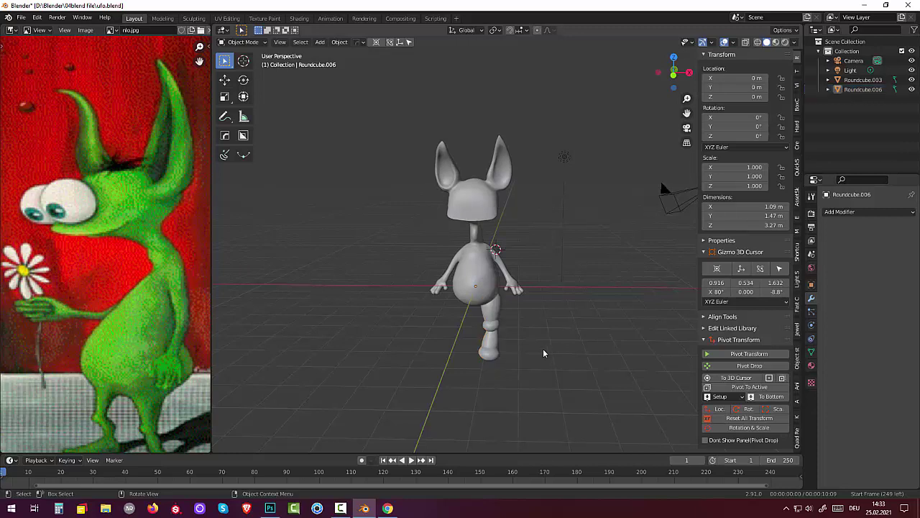
Select the leg Roundcube.006 and put it into Sculpt Mode.
{"action": "mouse_move", "coordinate": [545, 350]}
{"action": "middle_mouse_down"}
{"action": "mouse_move", "coordinate": [469, 336]}
{"action": "mouse_move", "coordinate": [543, 340]}
{"action": "mouse_move", "coordinate": [548, 333]}
{"action": "middle_mouse_up"}
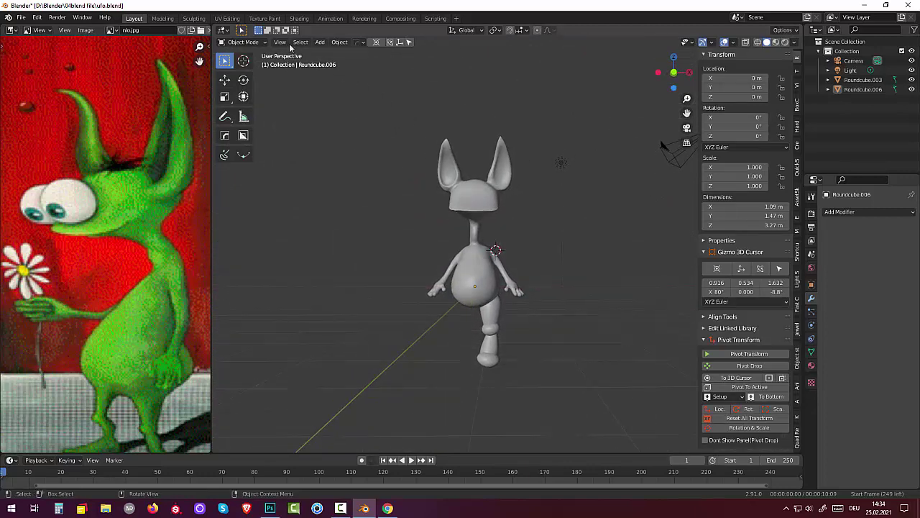
{"action": "left_click", "coordinate": [251, 44]}
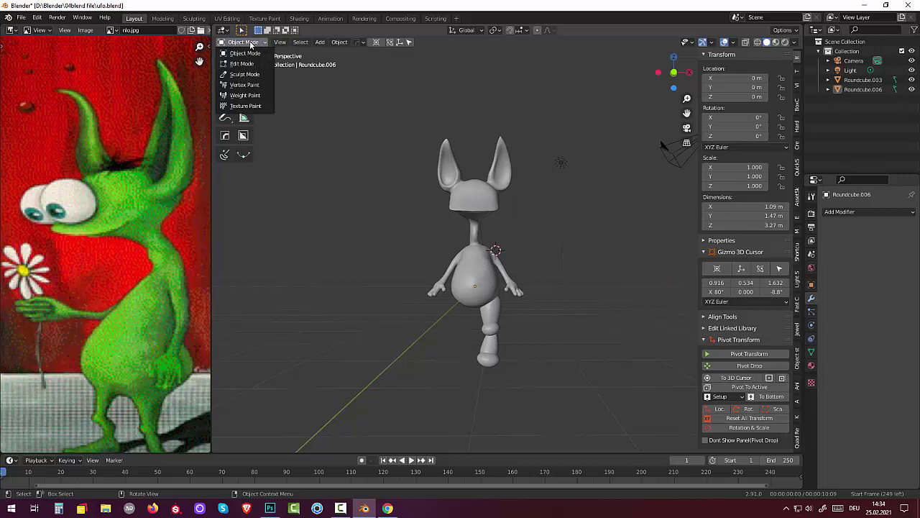
{"action": "left_click", "coordinate": [492, 313]}
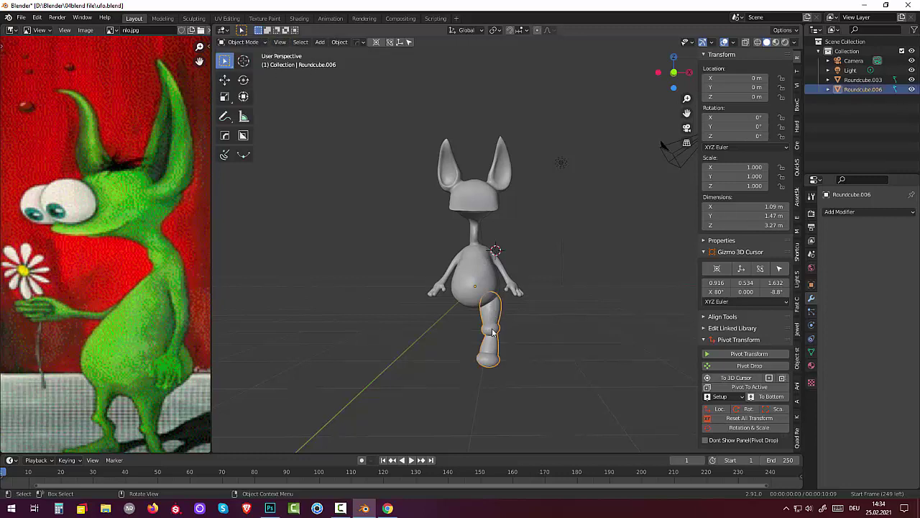
{"action": "left_click", "coordinate": [237, 43]}
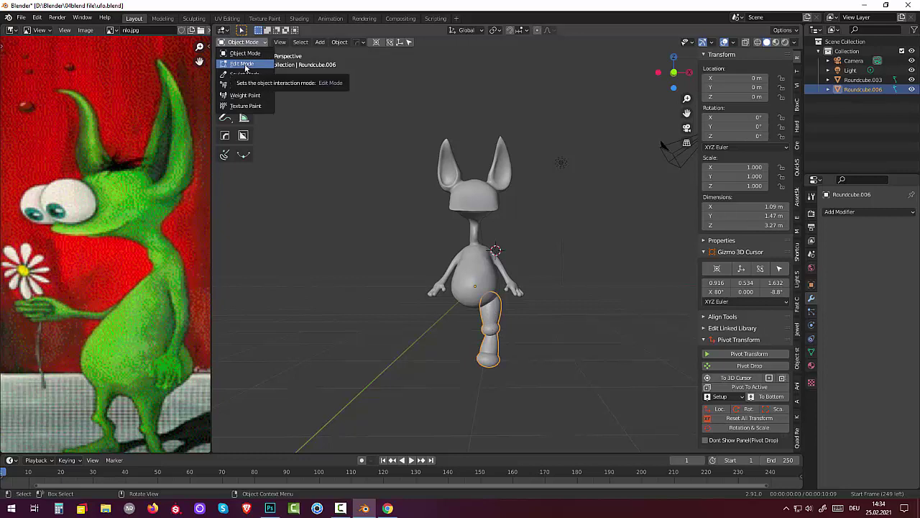
{"action": "left_click", "coordinate": [240, 77]}
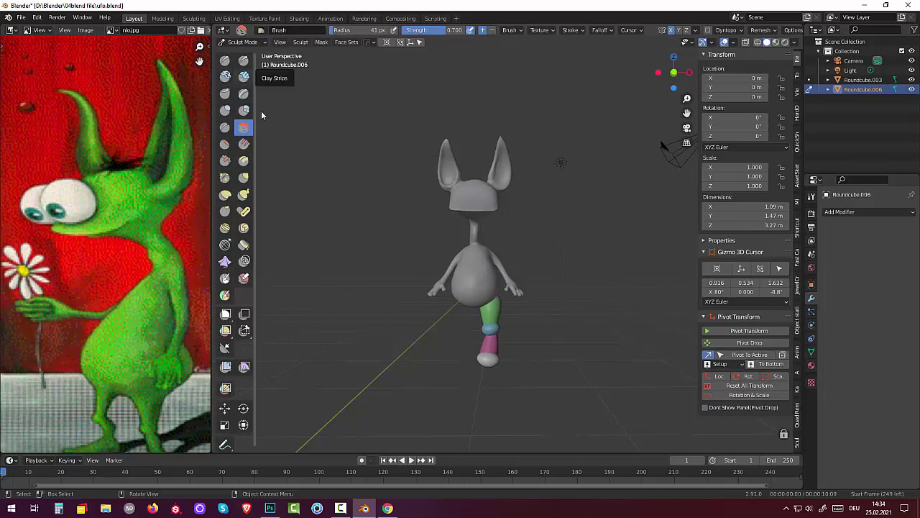
Make a first sculpt stroke on the leg and view the figure from the side.
{"action": "left_click_drag", "start_coordinate": [498, 305], "coordinate": [481, 309]}
{"action": "middle_click_drag", "start_coordinate": [517, 329], "coordinate": [436, 342]}
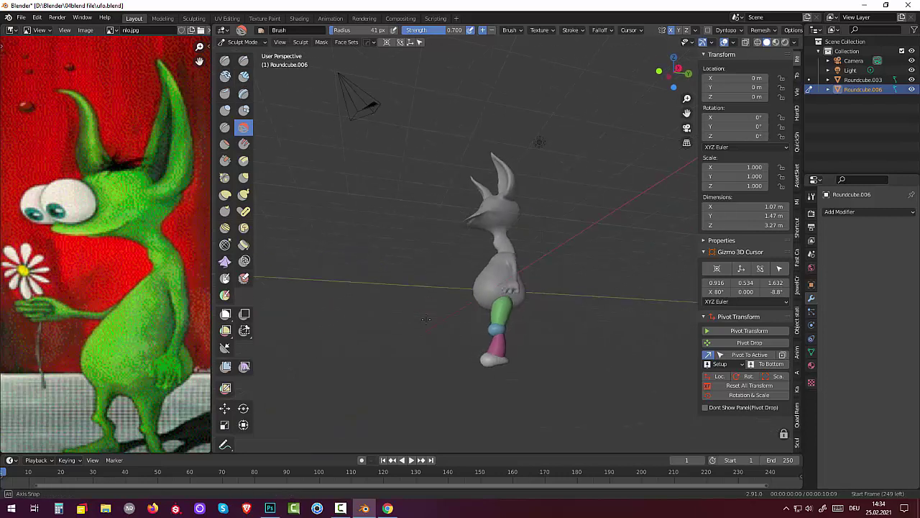
{"action": "scroll", "coordinate": [523, 351], "scroll_direction": "up", "scroll_amount": 2}
{"action": "scroll", "coordinate": [524, 351], "scroll_direction": "up", "scroll_amount": 2}
{"action": "scroll", "coordinate": [513, 350], "scroll_direction": "down", "scroll_amount": 3}
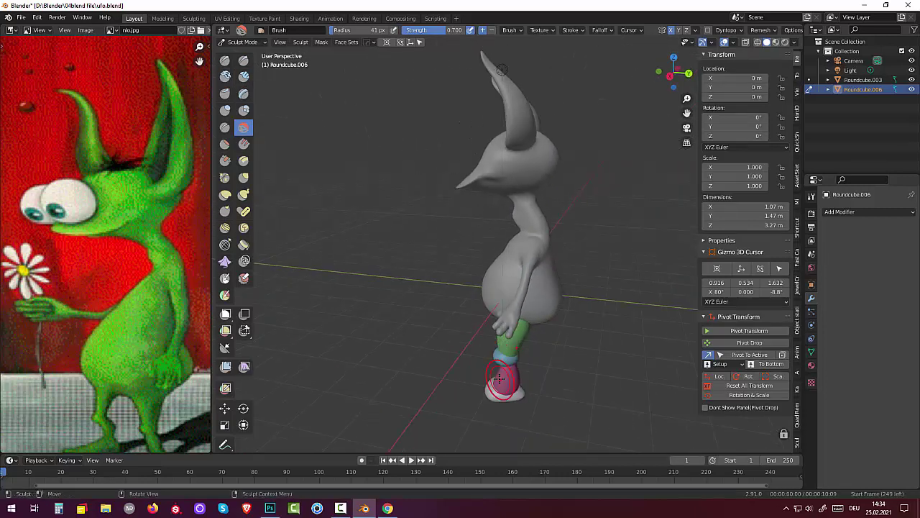
{"action": "scroll", "coordinate": [525, 356], "scroll_direction": "down", "scroll_amount": 2}
{"action": "mouse_move", "coordinate": [530, 359]}
{"action": "middle_mouse_down"}
{"action": "mouse_move", "coordinate": [547, 331]}
{"action": "mouse_move", "coordinate": [517, 336]}
{"action": "middle_mouse_up"}
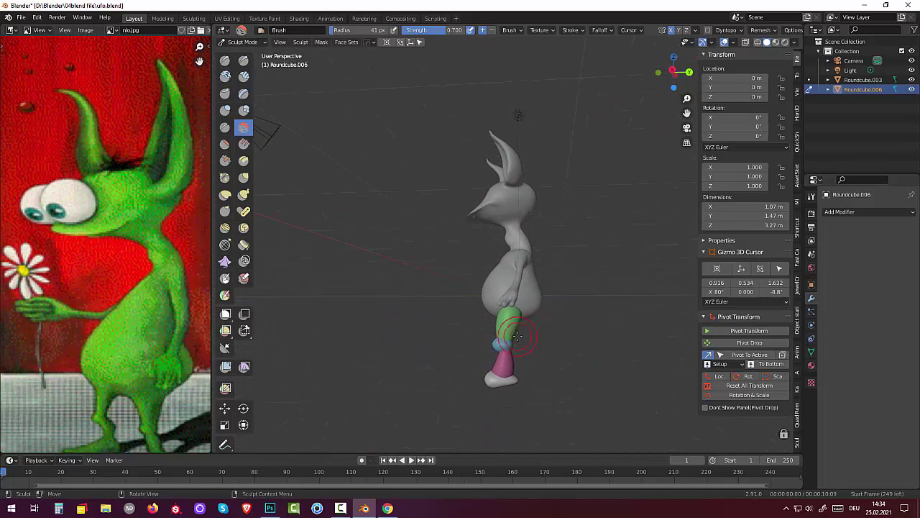
Expand the green face set over the leg and shift the green, blue and pink regions.
{"action": "key", "text": "shift+w"}
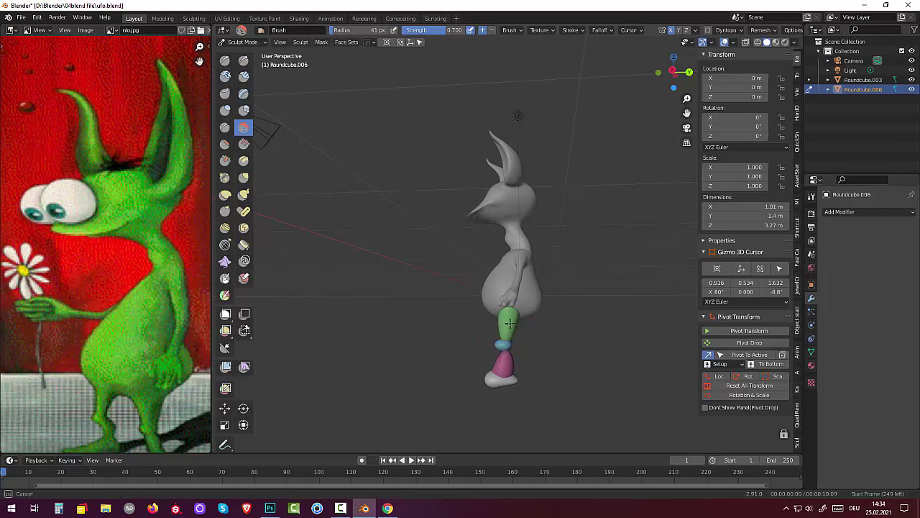
{"action": "left_click", "coordinate": [509, 322]}
{"action": "middle_click_drag", "start_coordinate": [509, 322], "coordinate": [534, 336]}
{"action": "left_click", "coordinate": [483, 329]}
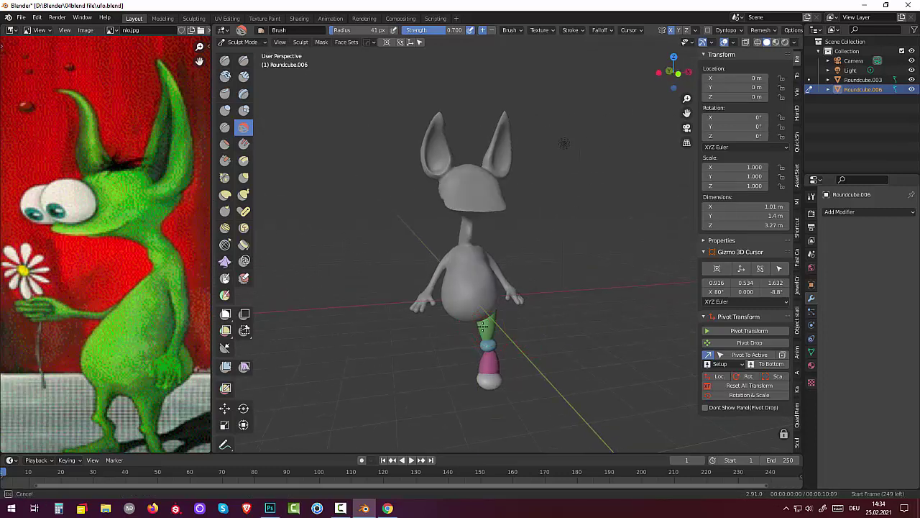
{"action": "left_click_drag", "start_coordinate": [502, 326], "coordinate": [487, 360]}
Deform the pink lower section of the leg from a higher view.
{"action": "mouse_move", "coordinate": [501, 363]}
{"action": "middle_mouse_down"}
{"action": "mouse_move", "coordinate": [464, 326]}
{"action": "mouse_move", "coordinate": [522, 381]}
{"action": "middle_mouse_up"}
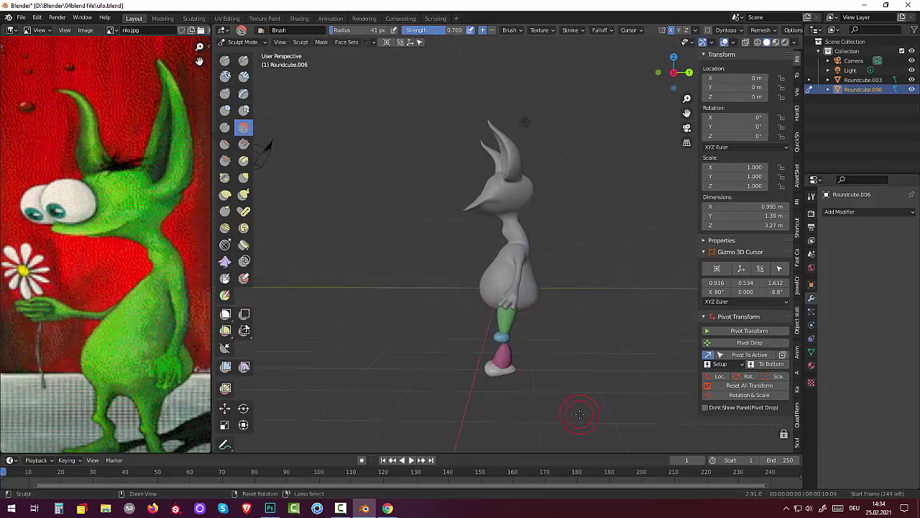
{"action": "left_click_drag", "start_coordinate": [575, 413], "coordinate": [488, 367]}
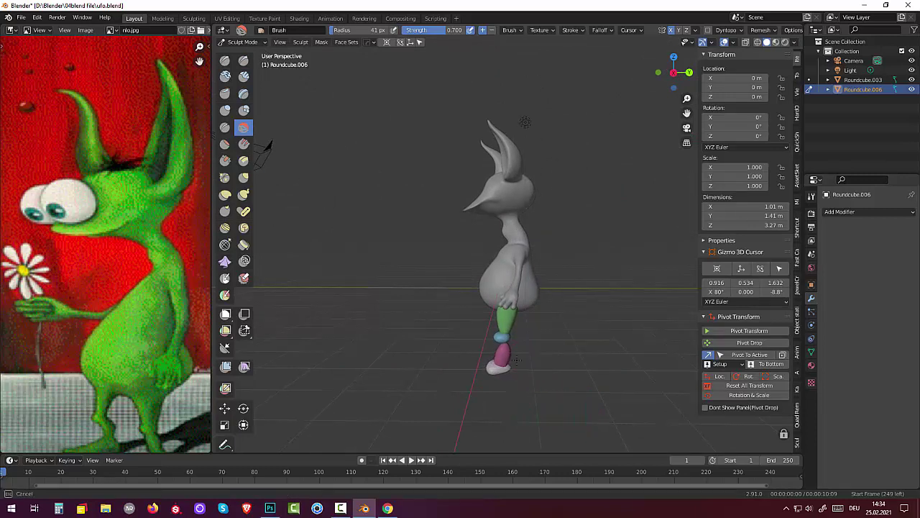
{"action": "left_click_drag", "start_coordinate": [502, 358], "coordinate": [544, 338]}
{"action": "middle_click_drag", "start_coordinate": [544, 339], "coordinate": [508, 345]}
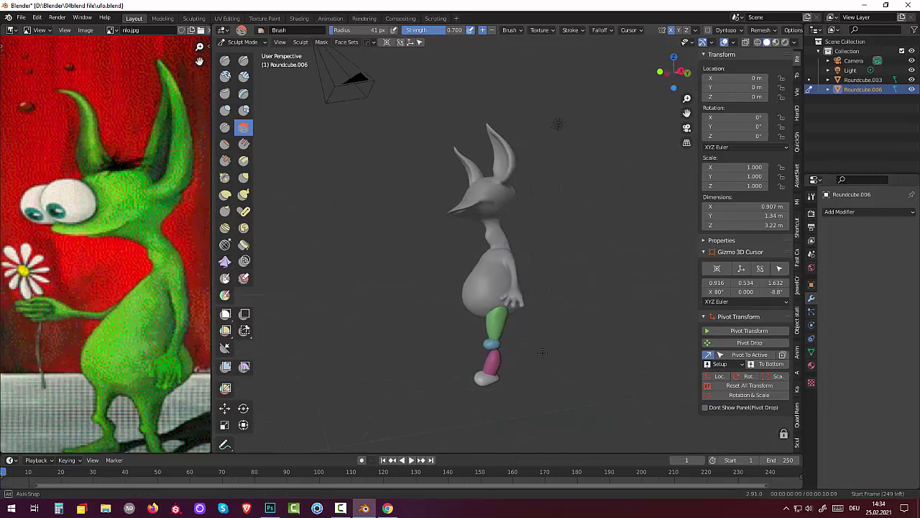
Pull the lower leg and foot with the Elastic Deform brush.
{"action": "left_click", "coordinate": [225, 194]}
{"action": "left_click_drag", "start_coordinate": [481, 335], "coordinate": [504, 348]}
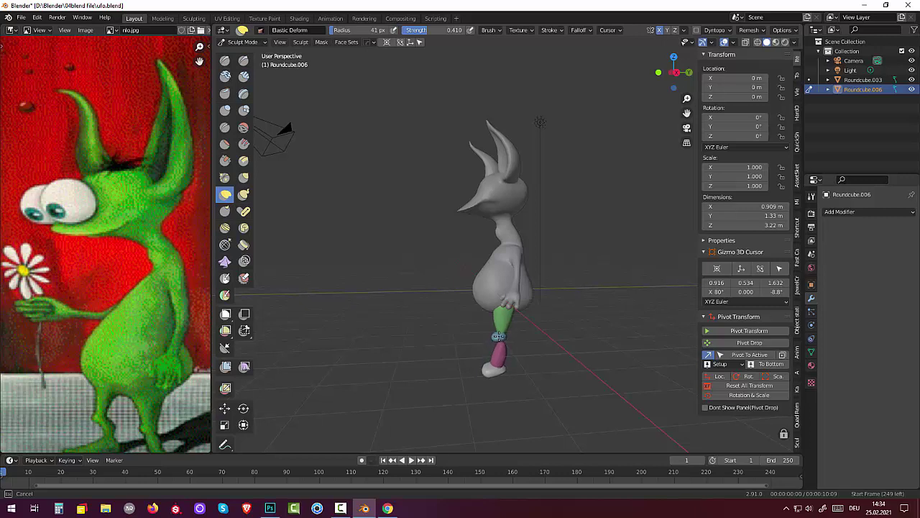
{"action": "middle_click_drag", "start_coordinate": [498, 339], "coordinate": [606, 311]}
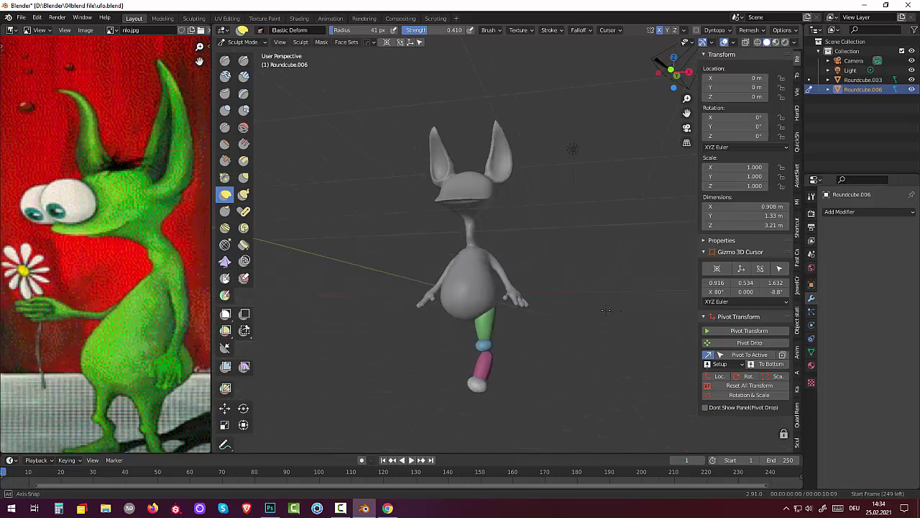
{"action": "middle_click_drag", "start_coordinate": [526, 390], "coordinate": [520, 391]}
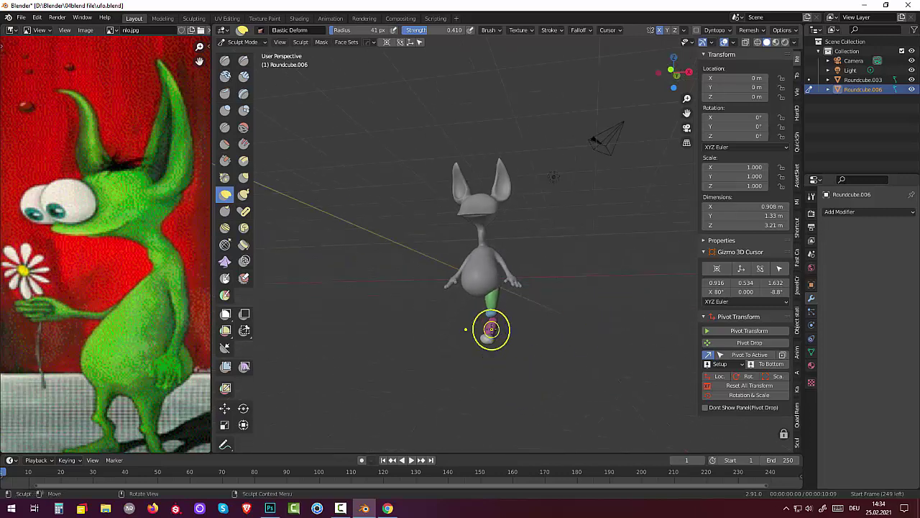
{"action": "left_click", "coordinate": [240, 41]}
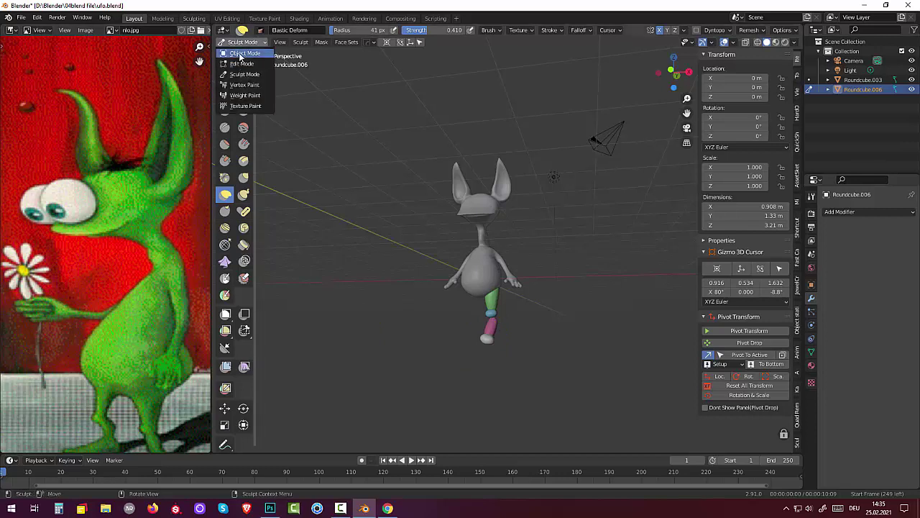
{"action": "left_click", "coordinate": [243, 53]}
{"action": "mouse_move", "coordinate": [550, 387]}
{"action": "middle_mouse_down"}
{"action": "mouse_move", "coordinate": [568, 396]}
{"action": "mouse_move", "coordinate": [517, 389]}
{"action": "middle_mouse_up"}
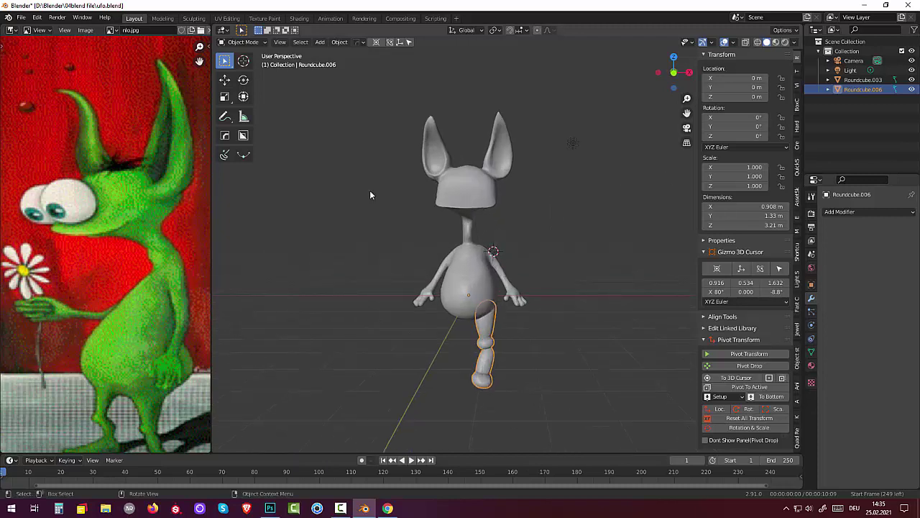
{"action": "left_click", "coordinate": [232, 43]}
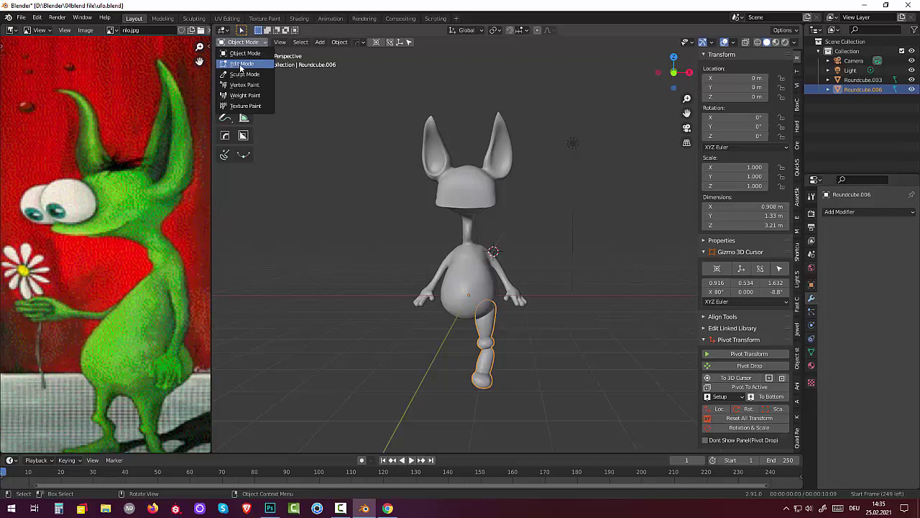
{"action": "left_click", "coordinate": [242, 64]}
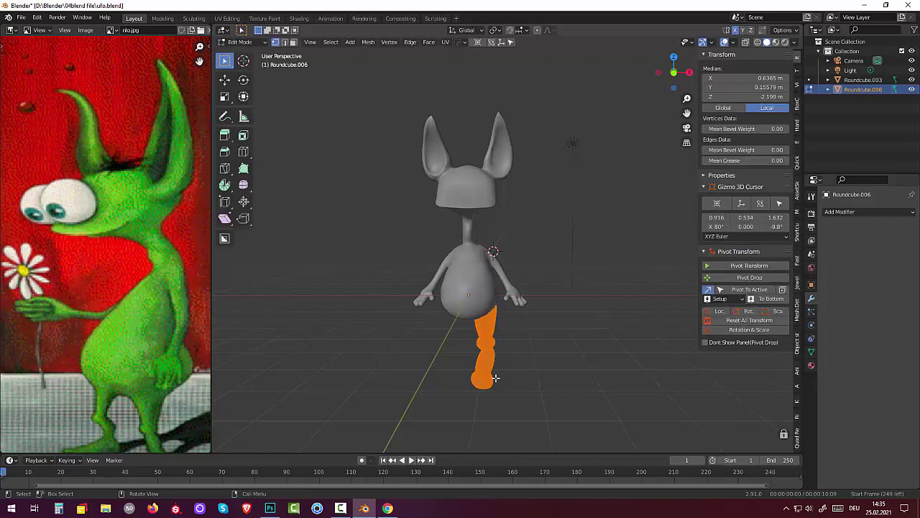
{"action": "mouse_move", "coordinate": [496, 381]}
{"action": "middle_mouse_down"}
{"action": "mouse_move", "coordinate": [501, 366]}
{"action": "mouse_move", "coordinate": [518, 411]}
{"action": "mouse_move", "coordinate": [397, 353]}
{"action": "mouse_move", "coordinate": [412, 384]}
{"action": "middle_mouse_up"}
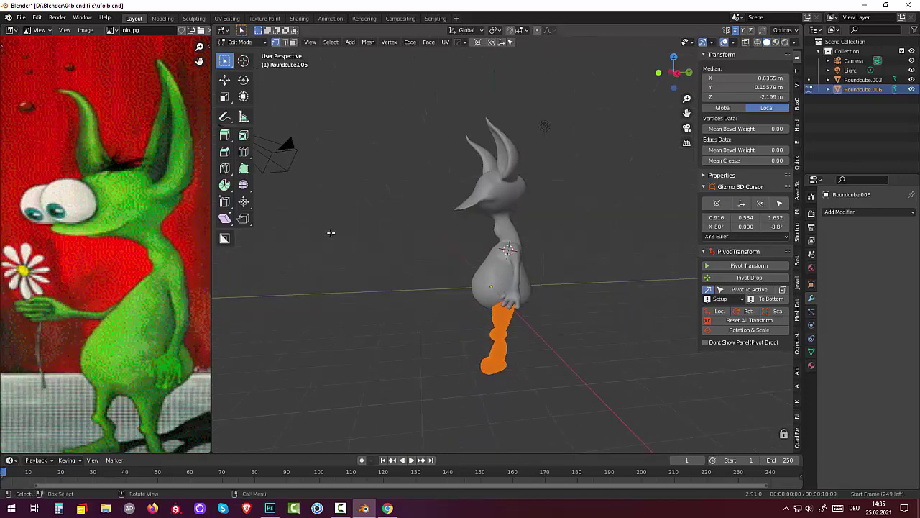
{"action": "left_click", "coordinate": [241, 42]}
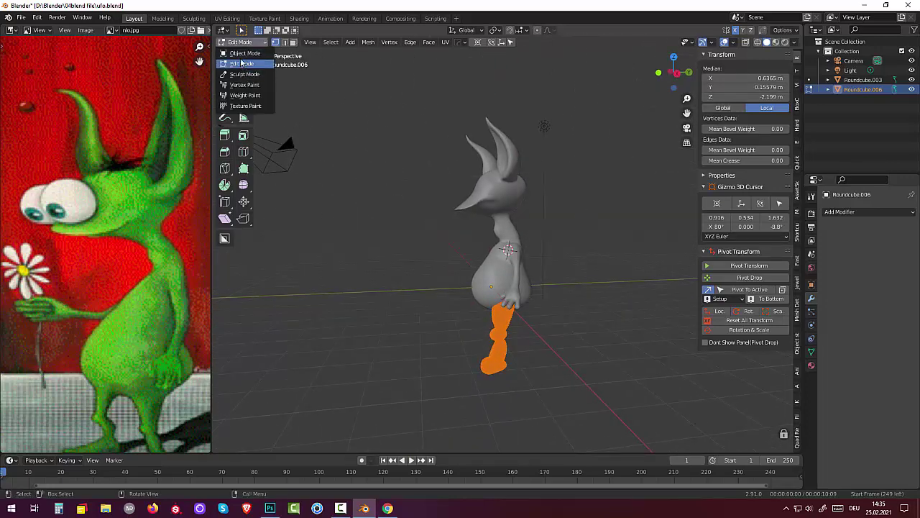
{"action": "left_click", "coordinate": [241, 76]}
{"action": "mouse_move", "coordinate": [559, 436]}
{"action": "middle_mouse_down"}
{"action": "mouse_move", "coordinate": [564, 352]}
{"action": "mouse_move", "coordinate": [574, 371]}
{"action": "middle_mouse_up"}
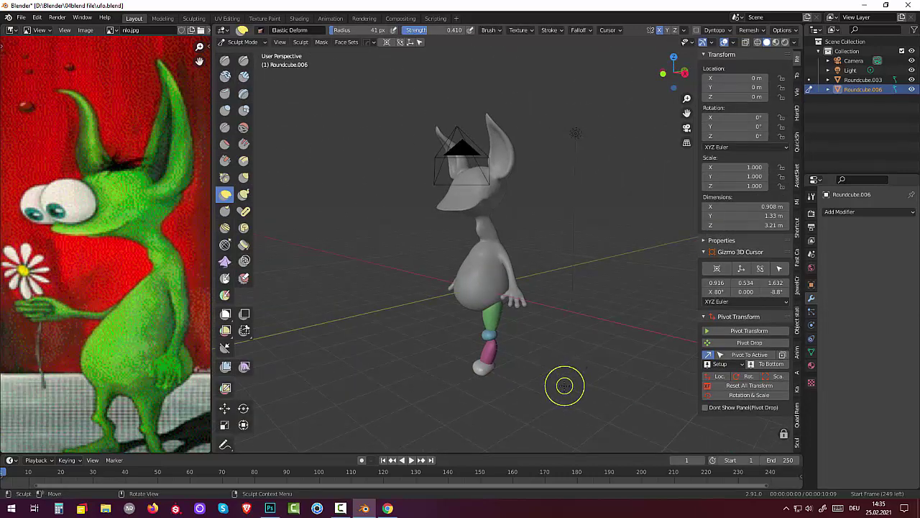
Remesh the leg and toes into one uniform grey mesh and view it from the front.
{"action": "left_click", "coordinate": [760, 36]}
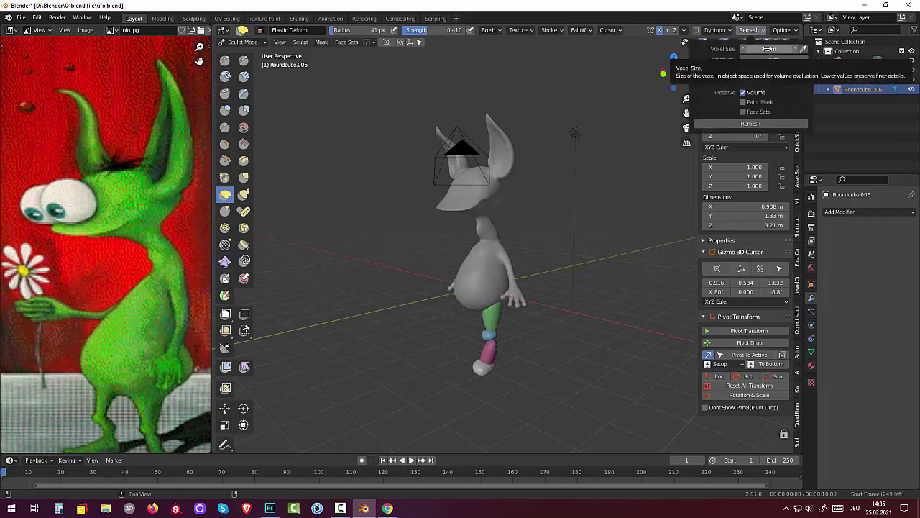
{"action": "left_click", "coordinate": [745, 123]}
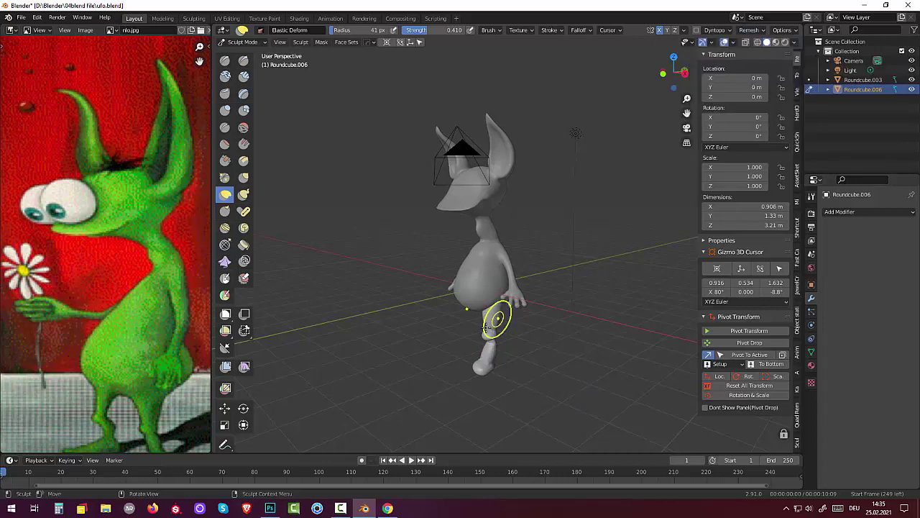
{"action": "scroll", "coordinate": [482, 324], "scroll_direction": "up", "scroll_amount": 3}
{"action": "scroll", "coordinate": [487, 349], "scroll_direction": "up", "scroll_amount": 2}
{"action": "mouse_move", "coordinate": [486, 349]}
{"action": "middle_mouse_down"}
{"action": "mouse_move", "coordinate": [524, 314]}
{"action": "mouse_move", "coordinate": [540, 363]}
{"action": "middle_mouse_up"}
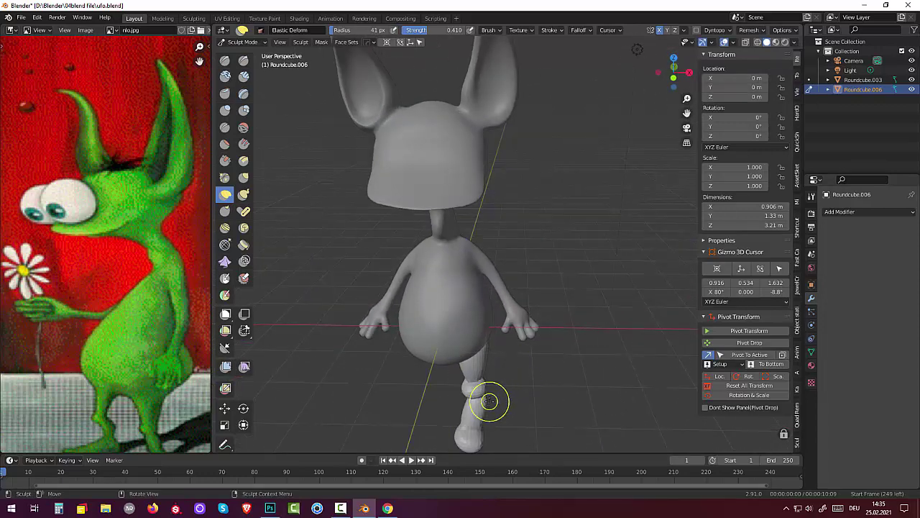
{"action": "middle_click_drag", "start_coordinate": [485, 398], "coordinate": [492, 392]}
{"action": "key", "text": "KP_1"}
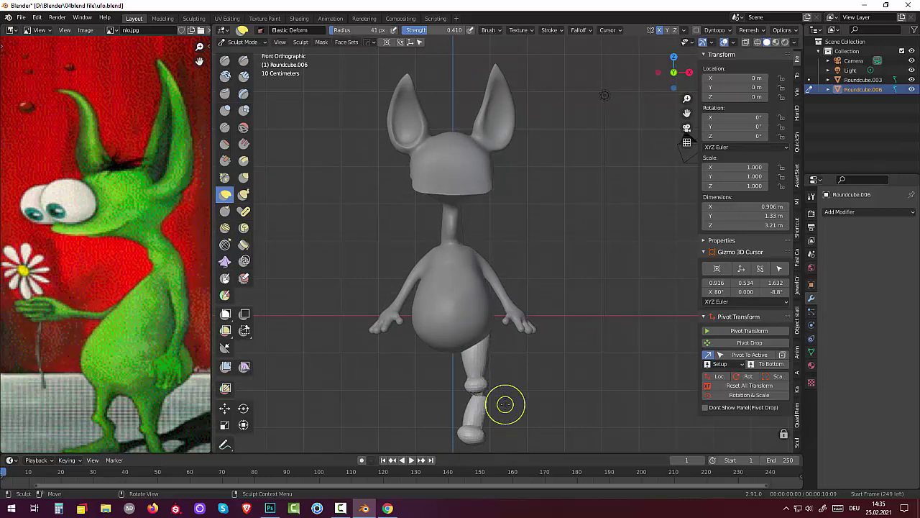
With the Grab brush at radius 78, reshape the lower leg and the area near the knee.
{"action": "key", "text": "g"}
{"action": "key", "text": "f"}
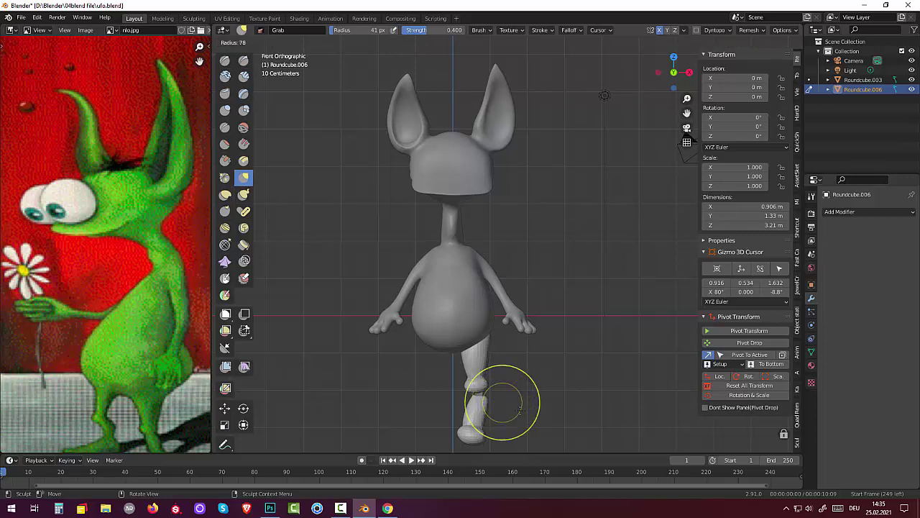
{"action": "left_click", "coordinate": [519, 410]}
{"action": "mouse_move", "coordinate": [513, 400]}
{"action": "left_mouse_down"}
{"action": "mouse_move", "coordinate": [482, 394]}
{"action": "mouse_move", "coordinate": [456, 436]}
{"action": "mouse_move", "coordinate": [473, 412]}
{"action": "left_mouse_up"}
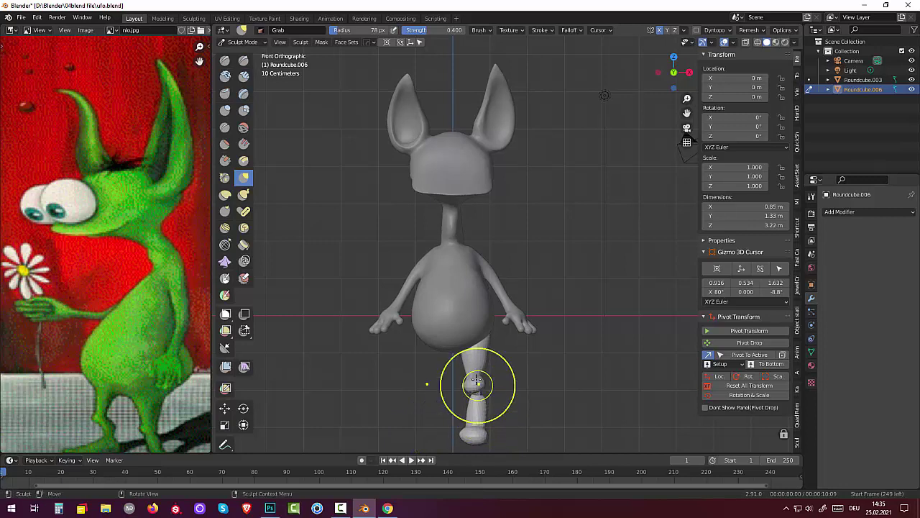
{"action": "mouse_move", "coordinate": [477, 382]}
{"action": "left_mouse_down"}
{"action": "mouse_move", "coordinate": [481, 369]}
{"action": "mouse_move", "coordinate": [482, 384]}
{"action": "mouse_move", "coordinate": [509, 382]}
{"action": "left_mouse_up"}
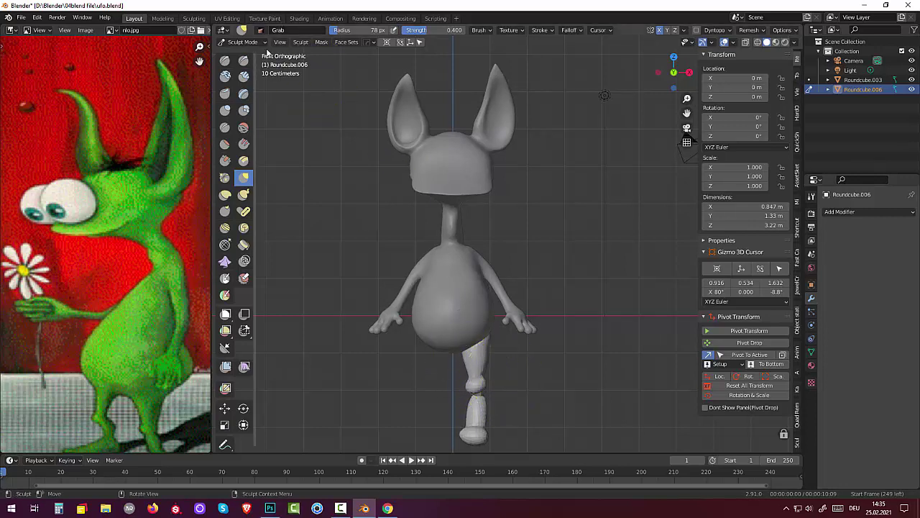
Pinch the upper and lower leg thinner.
{"action": "left_click", "coordinate": [225, 177]}
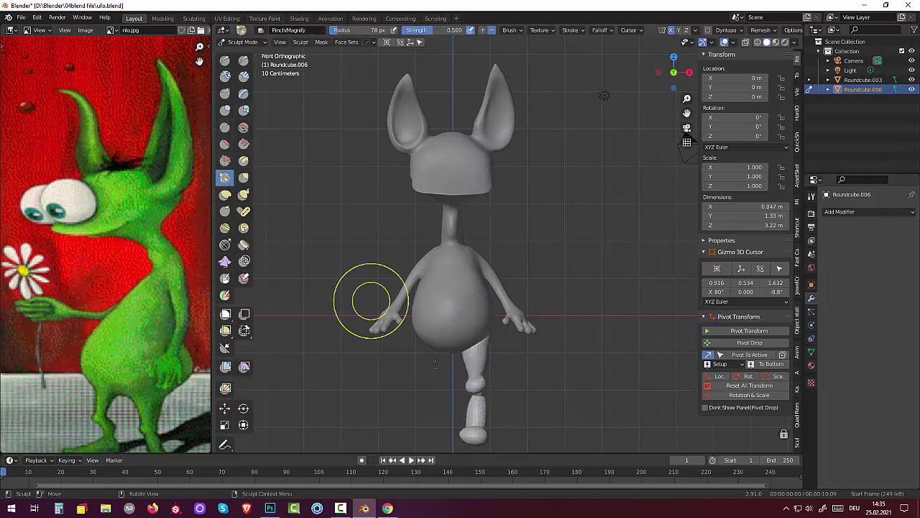
{"action": "left_click_drag", "start_coordinate": [477, 369], "coordinate": [476, 367]}
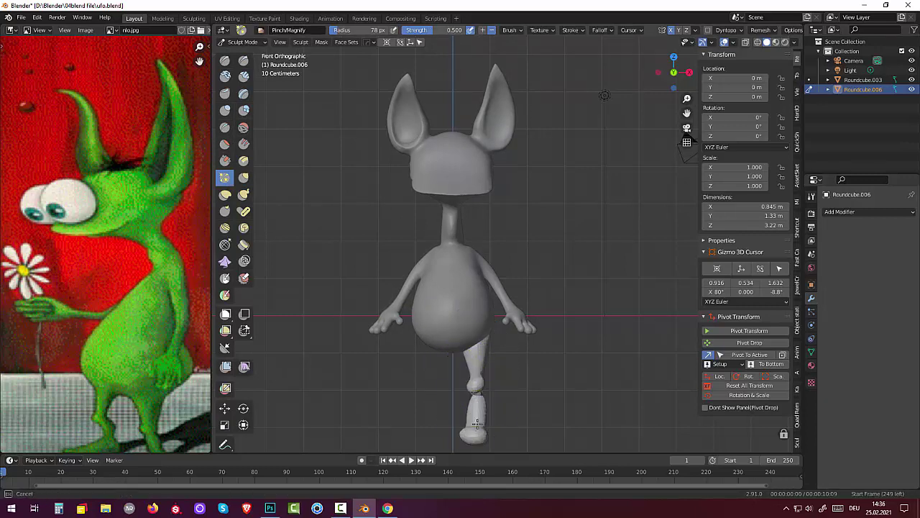
{"action": "left_click_drag", "start_coordinate": [477, 424], "coordinate": [484, 393]}
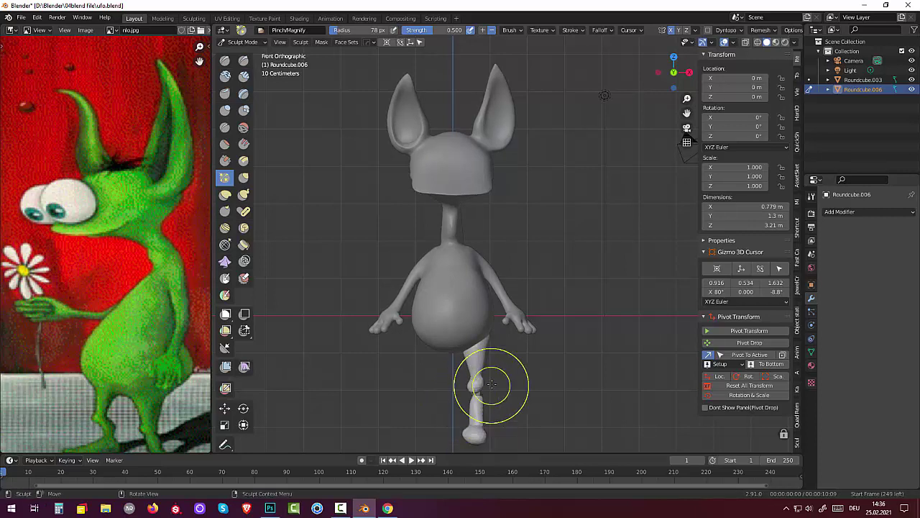
{"action": "scroll", "coordinate": [483, 386], "scroll_direction": "up", "scroll_amount": 3}
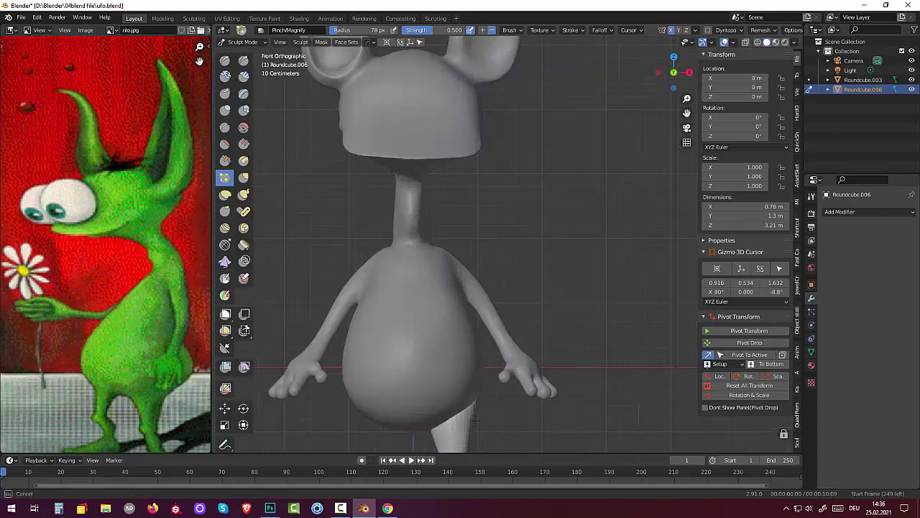
{"action": "middle_click_drag", "start_coordinate": [449, 424], "coordinate": [490, 397]}
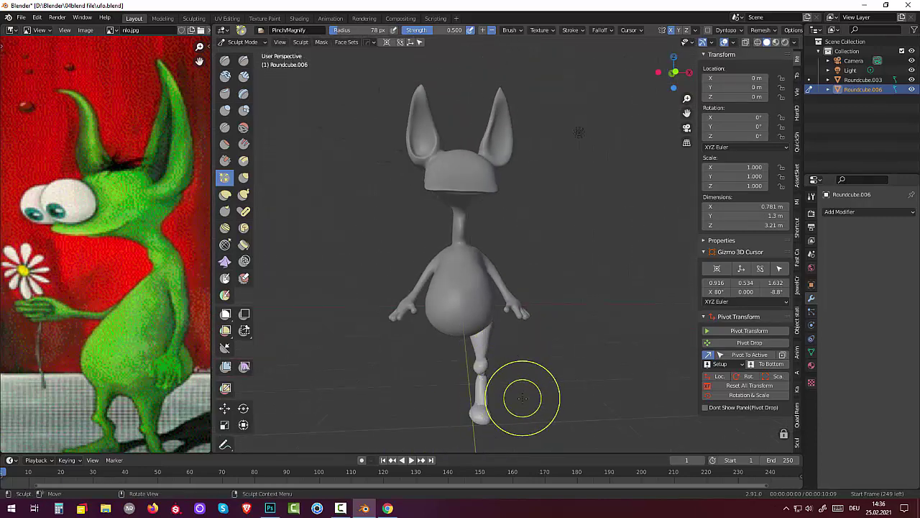
{"action": "scroll", "coordinate": [554, 399], "scroll_direction": "up", "scroll_amount": 2}
{"action": "mouse_move", "coordinate": [554, 400]}
{"action": "middle_mouse_down"}
{"action": "mouse_move", "coordinate": [494, 447]}
{"action": "mouse_move", "coordinate": [499, 420]}
{"action": "middle_mouse_up"}
Sculpt the shape of the foot and round out its heel.
{"action": "left_click_drag", "start_coordinate": [502, 411], "coordinate": [501, 401]}
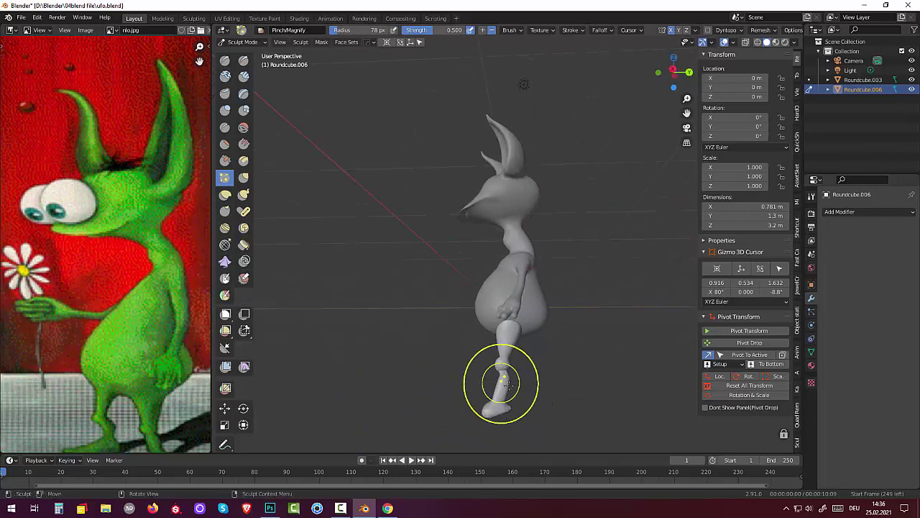
{"action": "scroll", "coordinate": [503, 389], "scroll_direction": "up", "scroll_amount": 2}
{"action": "scroll", "coordinate": [507, 417], "scroll_direction": "up", "scroll_amount": 2}
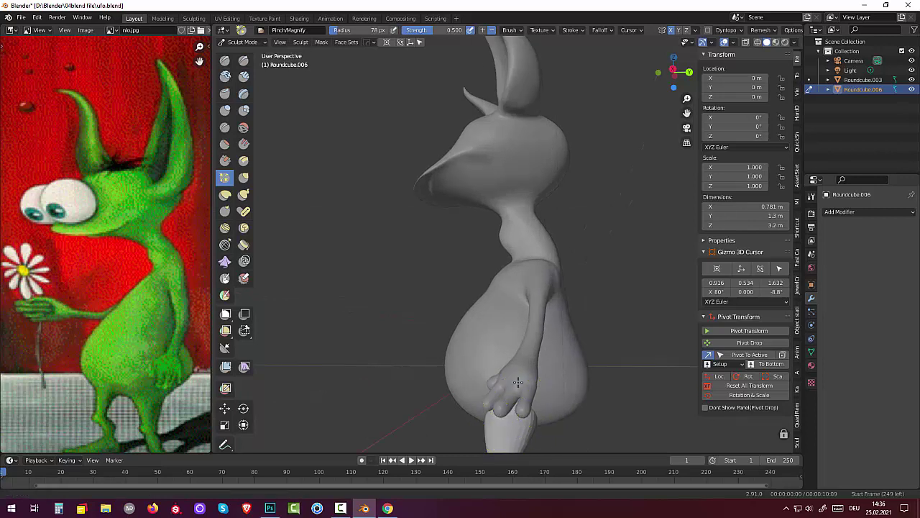
{"action": "middle_click_drag", "start_coordinate": [512, 425], "coordinate": [479, 216]}
{"action": "left_click_drag", "start_coordinate": [398, 404], "coordinate": [421, 405]}
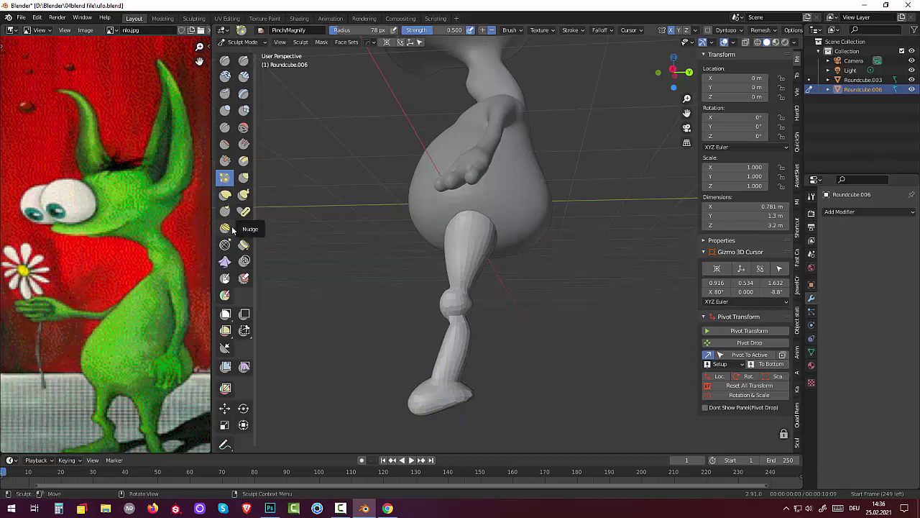
Use Elastic Deform to lift the heel, stretch the toe forward, and reposition the knee.
{"action": "left_click", "coordinate": [226, 194]}
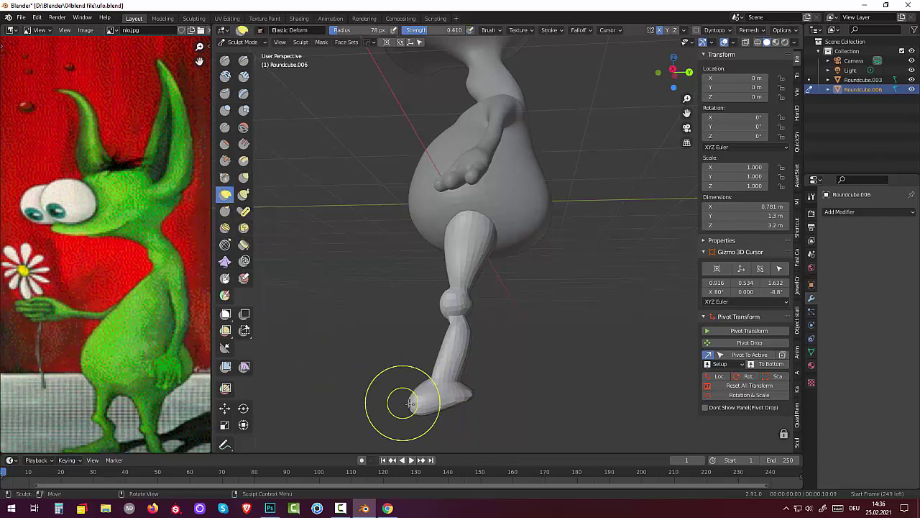
{"action": "mouse_move", "coordinate": [401, 400]}
{"action": "left_mouse_down"}
{"action": "mouse_move", "coordinate": [490, 301]}
{"action": "mouse_move", "coordinate": [536, 301]}
{"action": "left_mouse_up"}
{"action": "left_click_drag", "start_coordinate": [476, 394], "coordinate": [521, 413]}
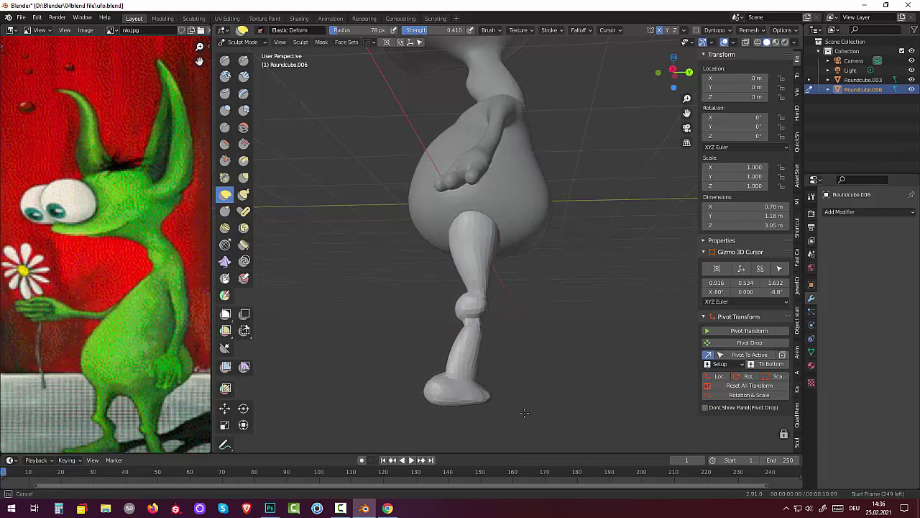
{"action": "mouse_move", "coordinate": [456, 401]}
{"action": "left_mouse_down"}
{"action": "mouse_move", "coordinate": [486, 382]}
{"action": "mouse_move", "coordinate": [503, 353]}
{"action": "left_mouse_up"}
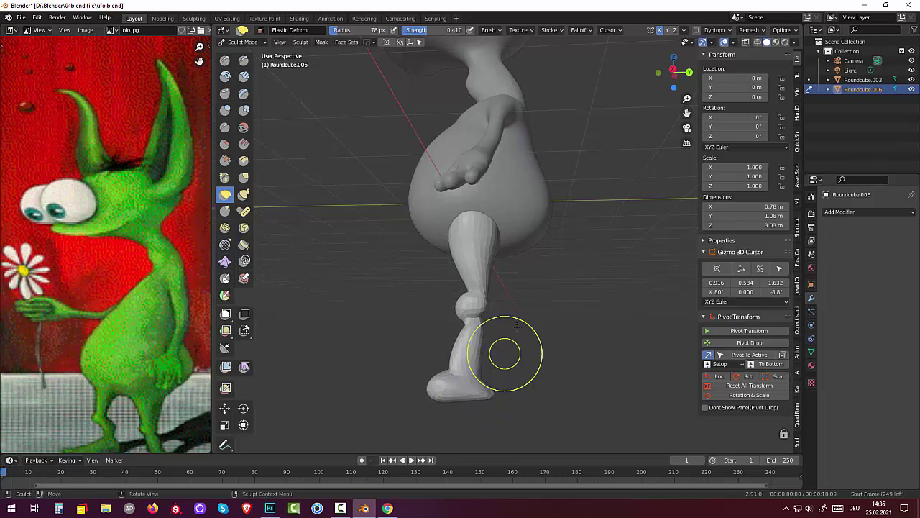
{"action": "middle_click_drag", "start_coordinate": [503, 354], "coordinate": [488, 305]}
{"action": "left_click_drag", "start_coordinate": [488, 305], "coordinate": [382, 278]}
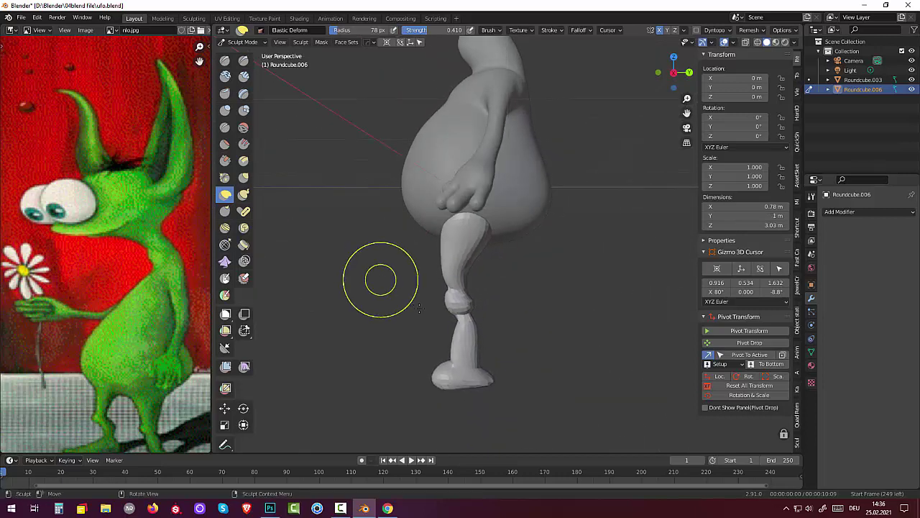
{"action": "mouse_move", "coordinate": [468, 343]}
{"action": "left_mouse_down"}
{"action": "mouse_move", "coordinate": [483, 336]}
{"action": "mouse_move", "coordinate": [482, 312]}
{"action": "mouse_move", "coordinate": [471, 314]}
{"action": "left_mouse_up"}
With a 40 px brush, round the knee bulge and reshape the lower leg.
{"action": "scroll", "coordinate": [577, 319], "scroll_direction": "down", "scroll_amount": 3}
{"action": "scroll", "coordinate": [577, 319], "scroll_direction": "down", "scroll_amount": 2}
{"action": "scroll", "coordinate": [479, 314], "scroll_direction": "up", "scroll_amount": 2}
{"action": "scroll", "coordinate": [481, 312], "scroll_direction": "up", "scroll_amount": 3}
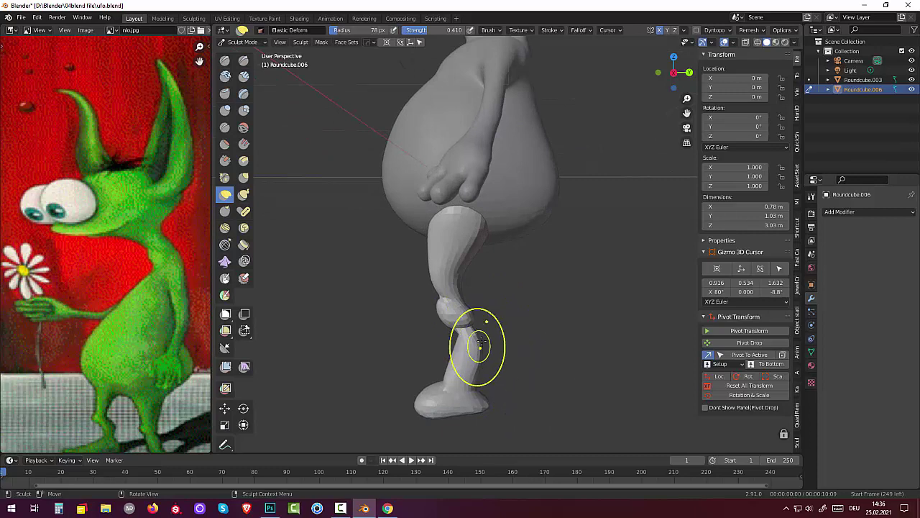
{"action": "key", "text": "f"}
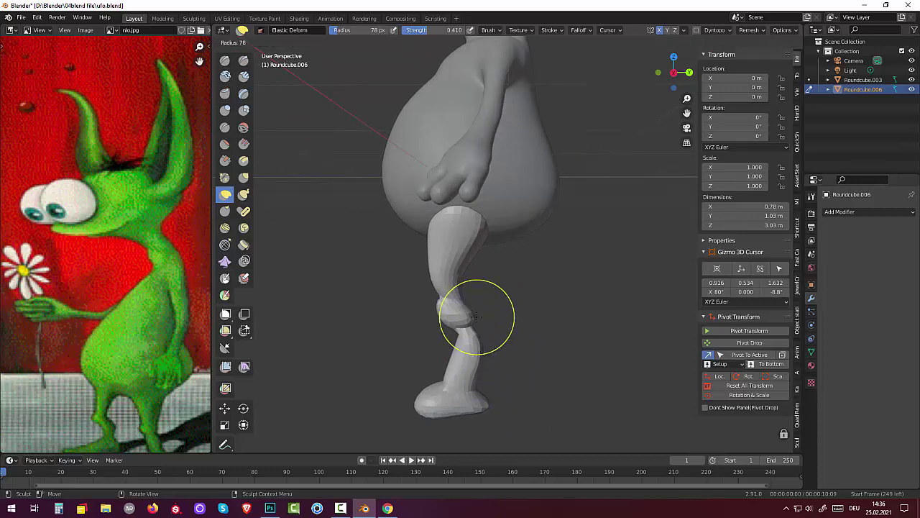
{"action": "left_click", "coordinate": [459, 316]}
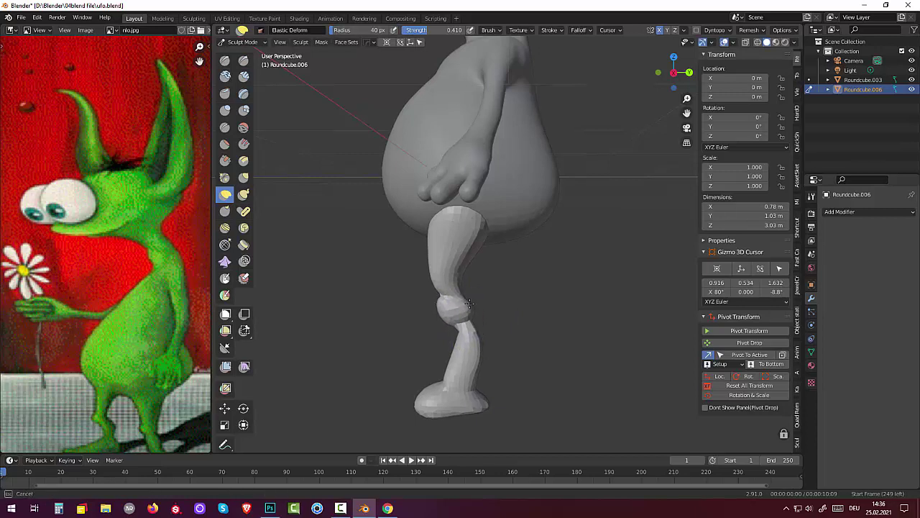
{"action": "left_click_drag", "start_coordinate": [466, 303], "coordinate": [456, 318]}
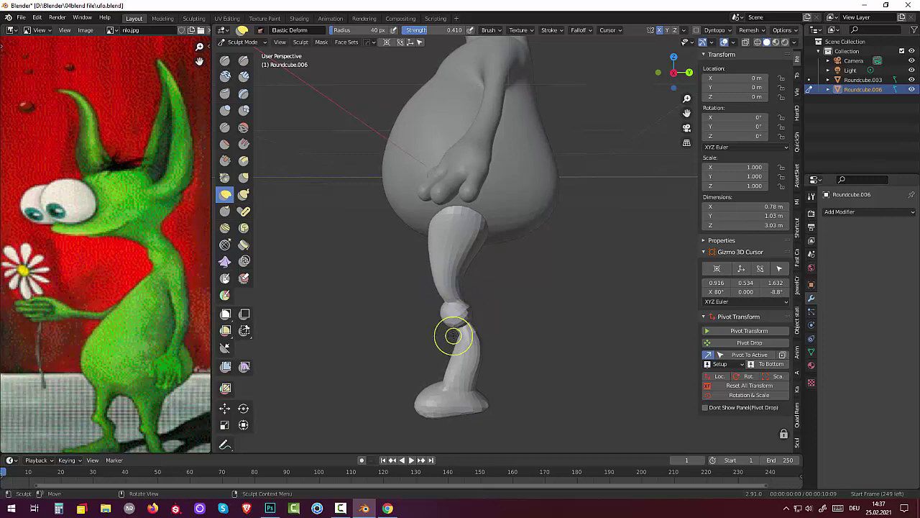
{"action": "left_click_drag", "start_coordinate": [448, 335], "coordinate": [463, 327]}
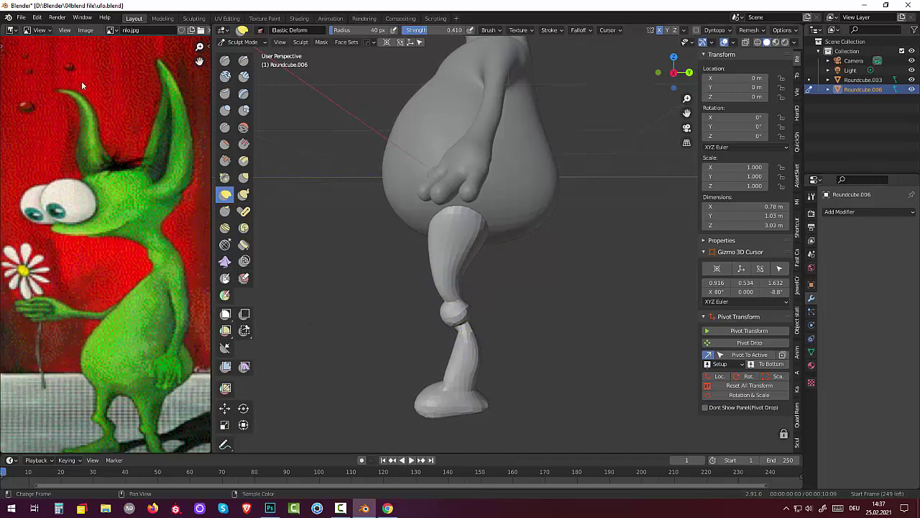
Stroke the lower leg with the basic brush, then elastic-deform the foot.
{"action": "left_click", "coordinate": [244, 128]}
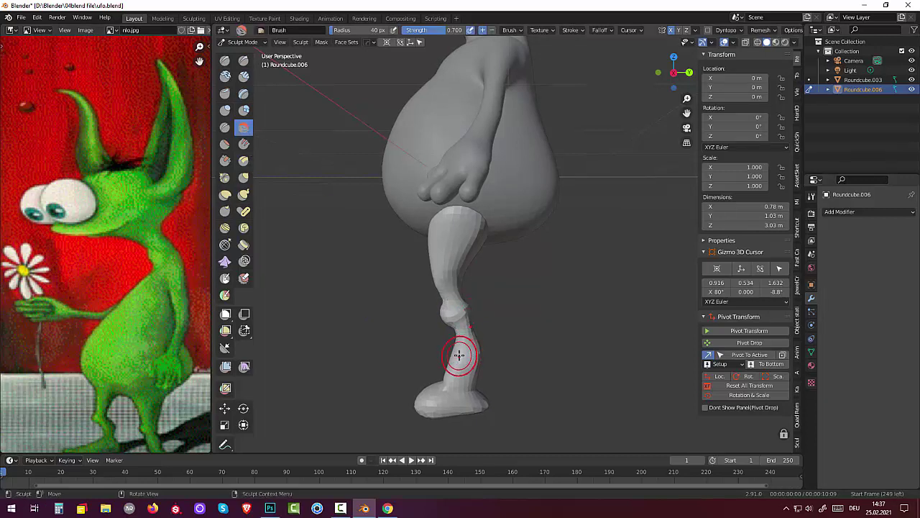
{"action": "mouse_move", "coordinate": [460, 355]}
{"action": "left_mouse_down"}
{"action": "mouse_move", "coordinate": [458, 383]}
{"action": "mouse_move", "coordinate": [471, 403]}
{"action": "mouse_move", "coordinate": [431, 400]}
{"action": "mouse_move", "coordinate": [433, 408]}
{"action": "mouse_move", "coordinate": [476, 419]}
{"action": "left_mouse_up"}
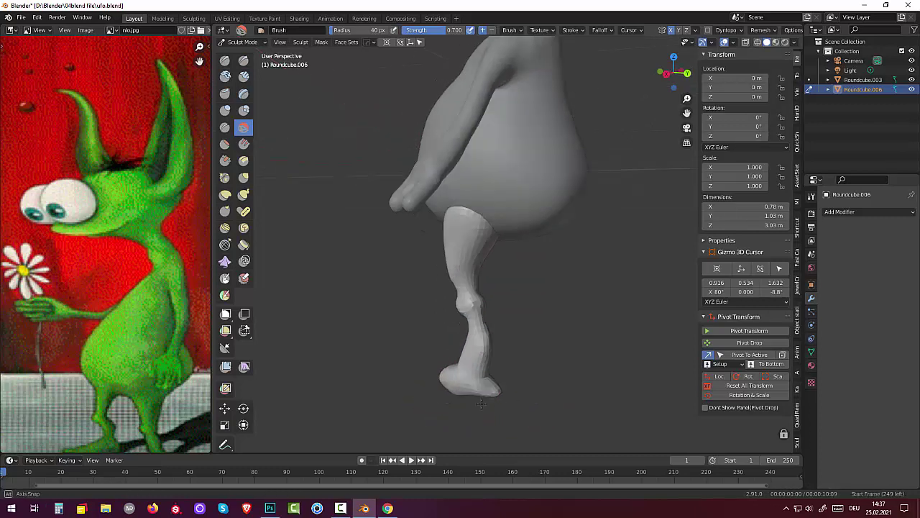
{"action": "middle_click_drag", "start_coordinate": [476, 419], "coordinate": [434, 401]}
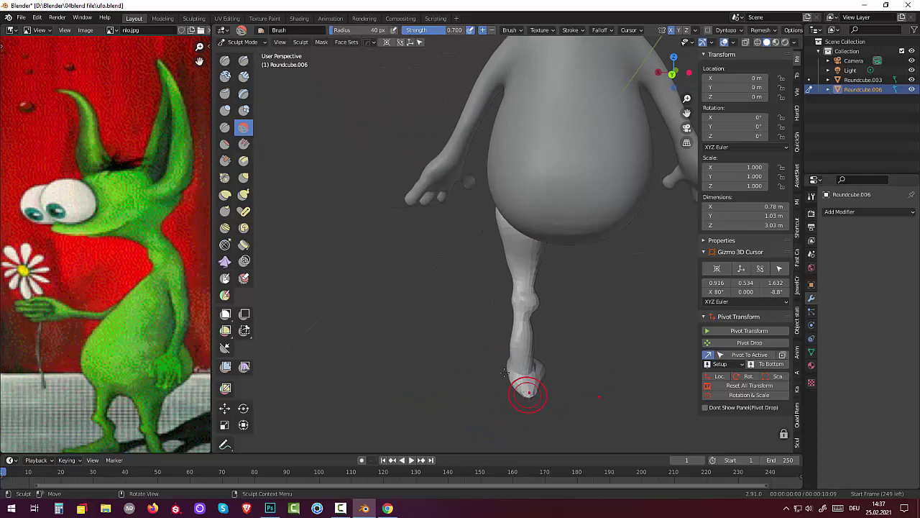
{"action": "left_click", "coordinate": [224, 195]}
{"action": "left_click_drag", "start_coordinate": [503, 417], "coordinate": [524, 392]}
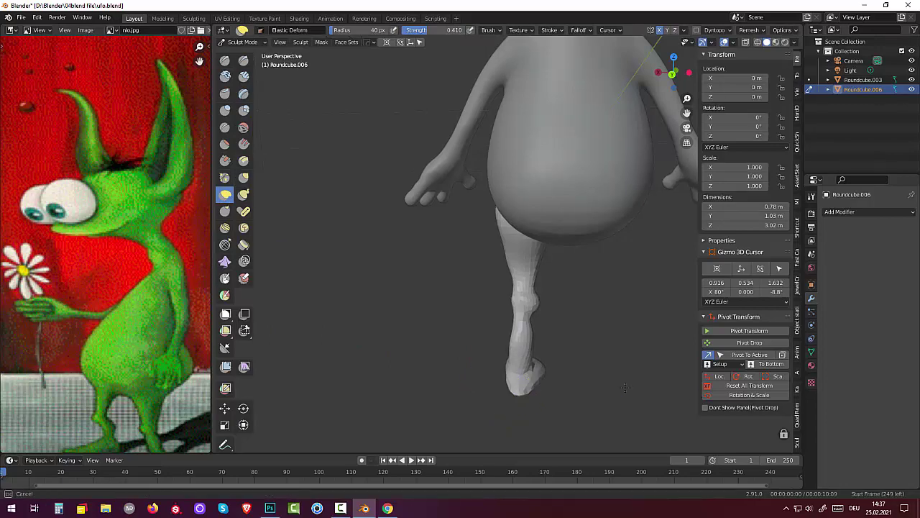
Push the top of the leg up under the body.
{"action": "mouse_move", "coordinate": [568, 368]}
{"action": "middle_mouse_down"}
{"action": "mouse_move", "coordinate": [286, 331]}
{"action": "mouse_move", "coordinate": [615, 352]}
{"action": "middle_mouse_up"}
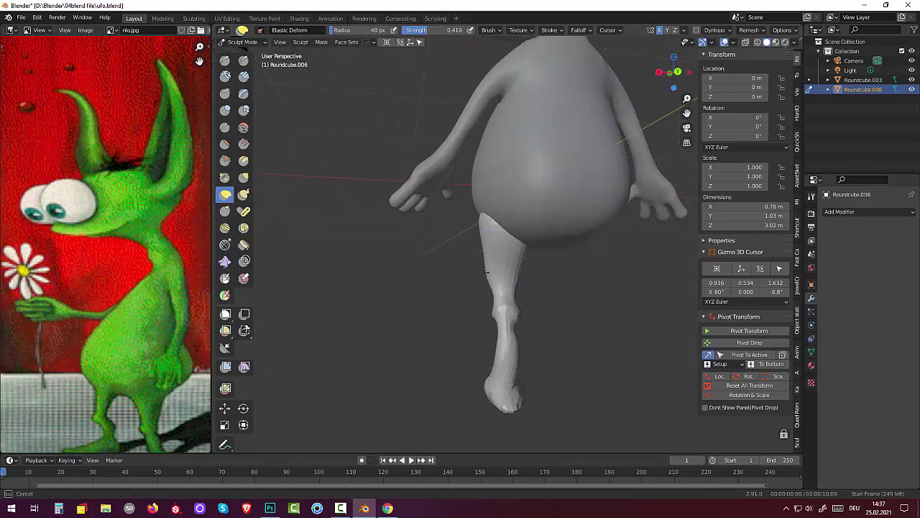
{"action": "mouse_move", "coordinate": [487, 233]}
{"action": "left_mouse_down"}
{"action": "mouse_move", "coordinate": [484, 215]}
{"action": "mouse_move", "coordinate": [497, 241]}
{"action": "left_mouse_up"}
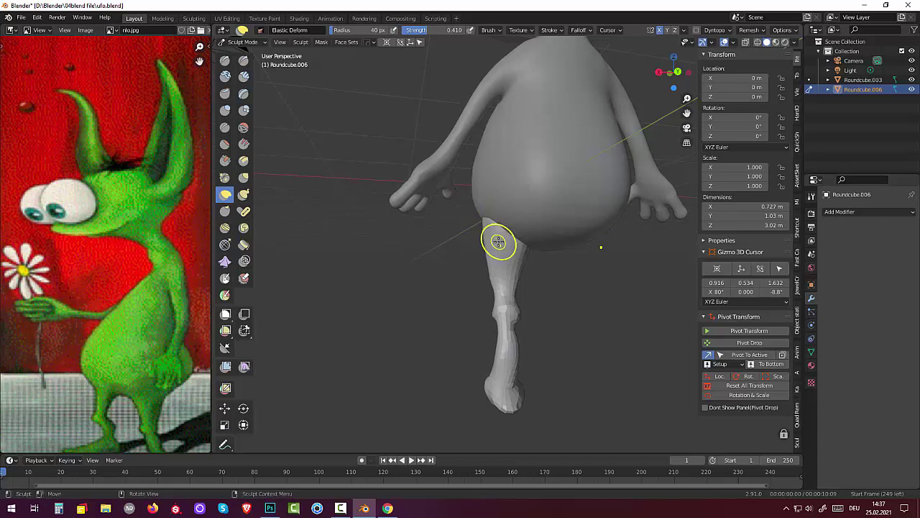
{"action": "mouse_move", "coordinate": [512, 247]}
{"action": "middle_mouse_down"}
{"action": "mouse_move", "coordinate": [467, 244]}
{"action": "mouse_move", "coordinate": [683, 254]}
{"action": "middle_mouse_up"}
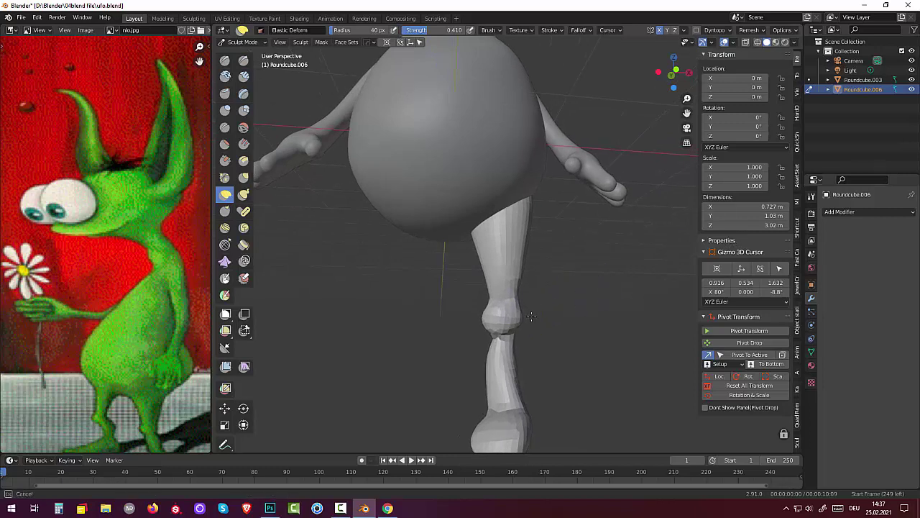
{"action": "mouse_move", "coordinate": [479, 376]}
{"action": "middle_mouse_down"}
{"action": "mouse_move", "coordinate": [501, 370]}
{"action": "mouse_move", "coordinate": [529, 310]}
{"action": "mouse_move", "coordinate": [484, 299]}
{"action": "middle_mouse_up"}
{"action": "scroll", "coordinate": [504, 370], "scroll_direction": "down", "scroll_amount": 3}
{"action": "scroll", "coordinate": [504, 370], "scroll_direction": "down", "scroll_amount": 2}
Pull the ankle into shape and reshape the knee, foot and heel into a rounded tip.
{"action": "mouse_move", "coordinate": [479, 296]}
{"action": "left_mouse_down"}
{"action": "mouse_move", "coordinate": [504, 308]}
{"action": "mouse_move", "coordinate": [487, 301]}
{"action": "left_mouse_up"}
{"action": "scroll", "coordinate": [544, 357], "scroll_direction": "up", "scroll_amount": 3}
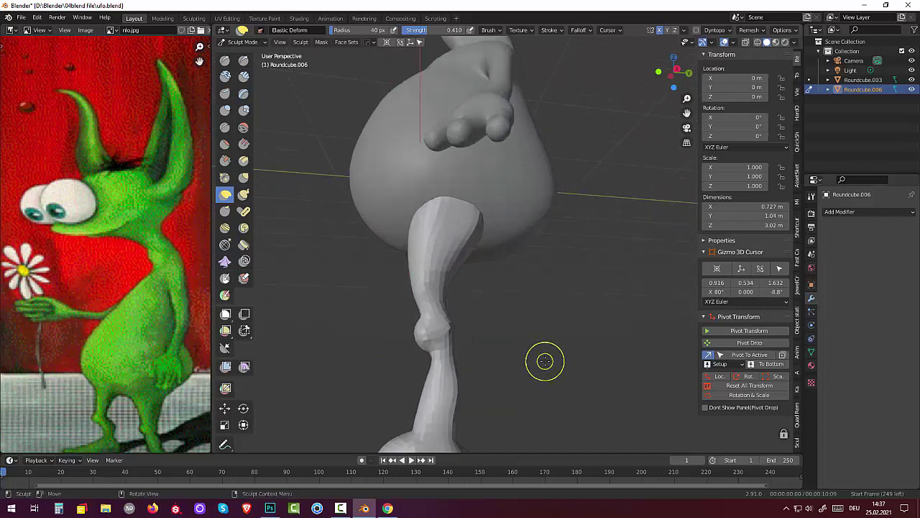
{"action": "scroll", "coordinate": [545, 358], "scroll_direction": "down", "scroll_amount": 1}
{"action": "scroll", "coordinate": [545, 357], "scroll_direction": "down", "scroll_amount": 1}
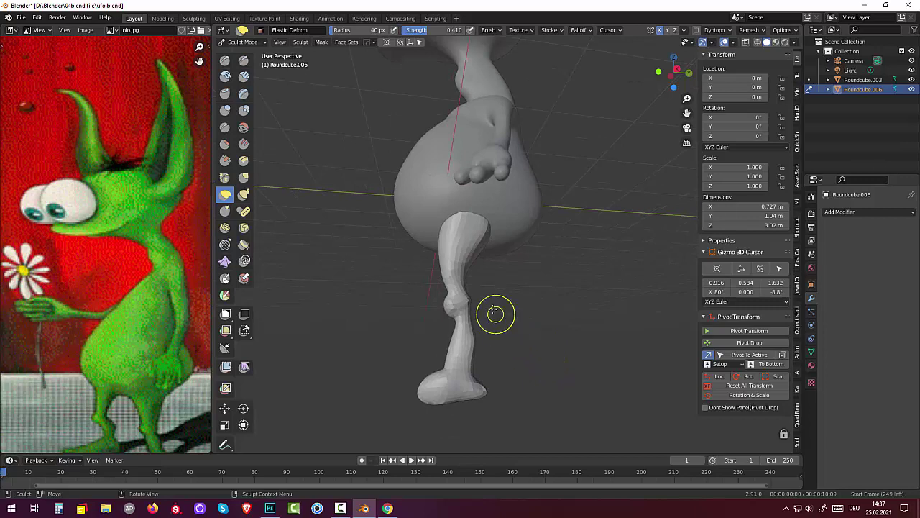
{"action": "left_click_drag", "start_coordinate": [469, 288], "coordinate": [460, 287]}
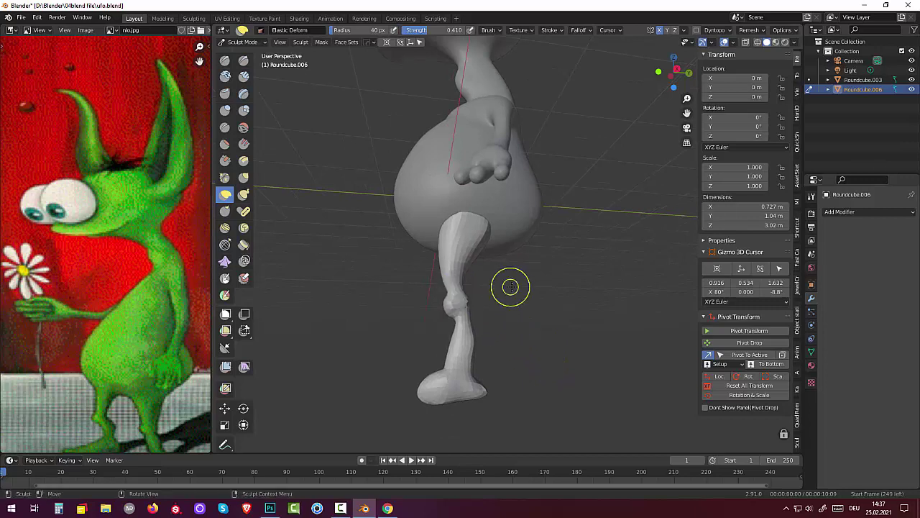
{"action": "mouse_move", "coordinate": [441, 369]}
{"action": "left_mouse_down"}
{"action": "mouse_move", "coordinate": [436, 384]}
{"action": "mouse_move", "coordinate": [415, 397]}
{"action": "mouse_move", "coordinate": [423, 391]}
{"action": "mouse_move", "coordinate": [432, 424]}
{"action": "mouse_move", "coordinate": [437, 384]}
{"action": "mouse_move", "coordinate": [453, 366]}
{"action": "mouse_move", "coordinate": [438, 376]}
{"action": "left_mouse_up"}
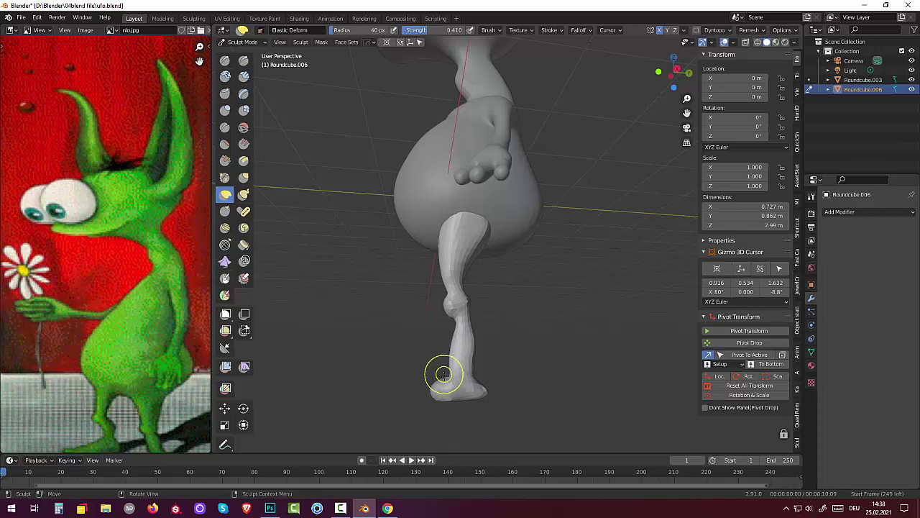
{"action": "mouse_move", "coordinate": [440, 385]}
{"action": "middle_mouse_down"}
{"action": "mouse_move", "coordinate": [666, 408]}
{"action": "mouse_move", "coordinate": [651, 407]}
{"action": "middle_mouse_up"}
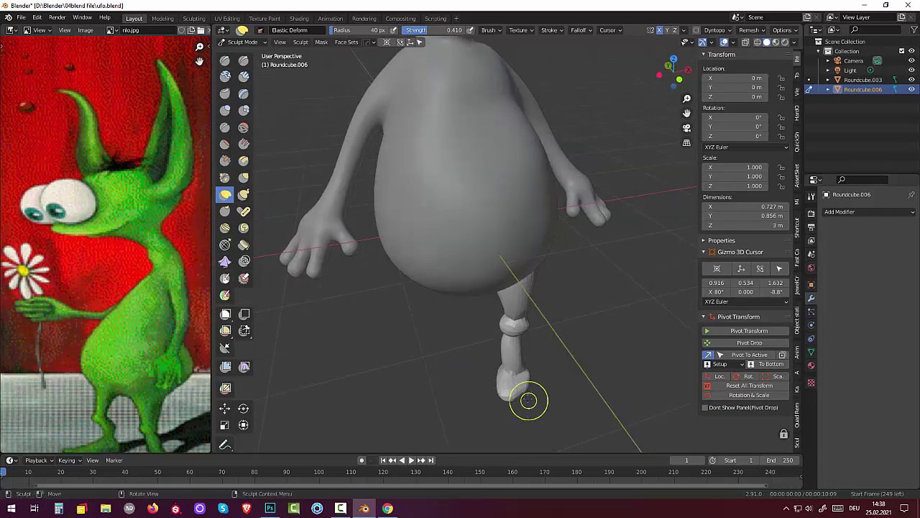
{"action": "mouse_move", "coordinate": [527, 400]}
{"action": "left_mouse_down"}
{"action": "mouse_move", "coordinate": [528, 386]}
{"action": "mouse_move", "coordinate": [504, 388]}
{"action": "left_mouse_up"}
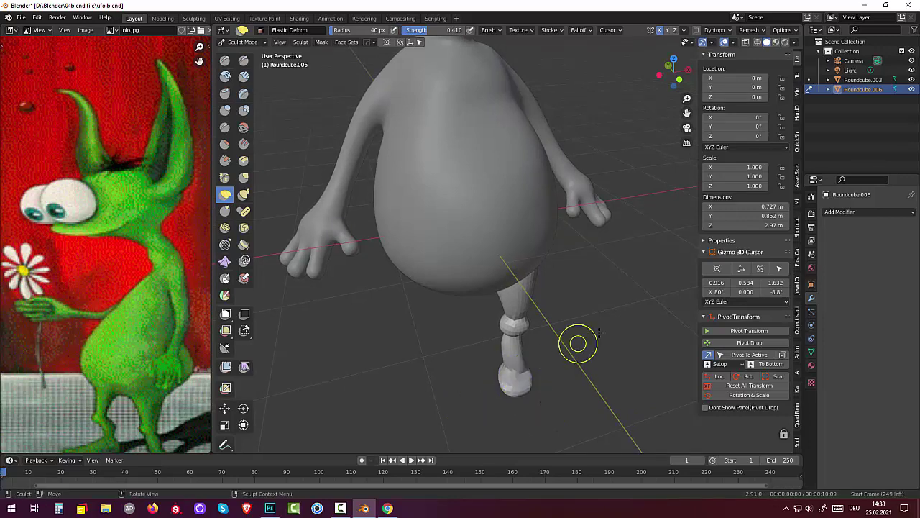
{"action": "mouse_move", "coordinate": [580, 338]}
{"action": "middle_mouse_down"}
{"action": "mouse_move", "coordinate": [579, 232]}
{"action": "mouse_move", "coordinate": [576, 251]}
{"action": "middle_mouse_up"}
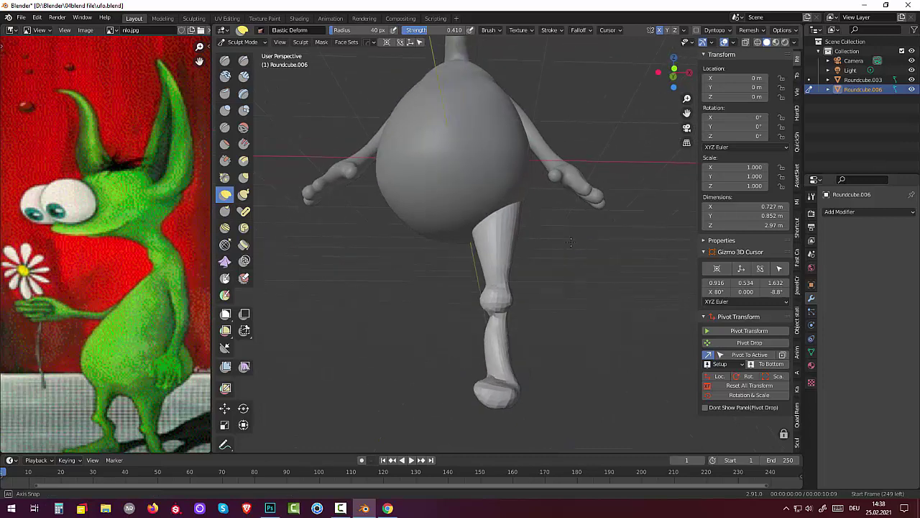
From the front orthographic view, stretch the foot wider and reshape the knee and lower shin.
{"action": "key", "text": "KP_1"}
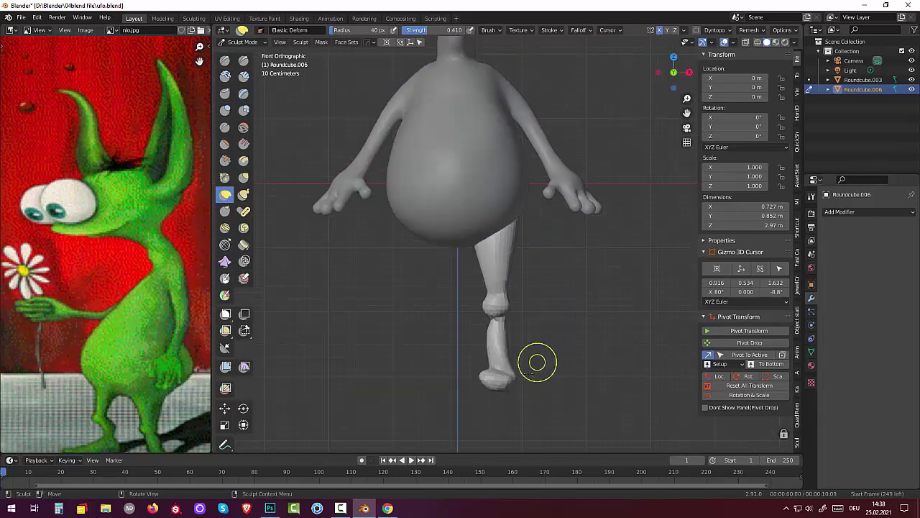
{"action": "mouse_move", "coordinate": [537, 362]}
{"action": "left_mouse_down"}
{"action": "mouse_move", "coordinate": [494, 383]}
{"action": "mouse_move", "coordinate": [494, 375]}
{"action": "mouse_move", "coordinate": [550, 382]}
{"action": "left_mouse_up"}
{"action": "left_click_drag", "start_coordinate": [473, 380], "coordinate": [511, 382]}
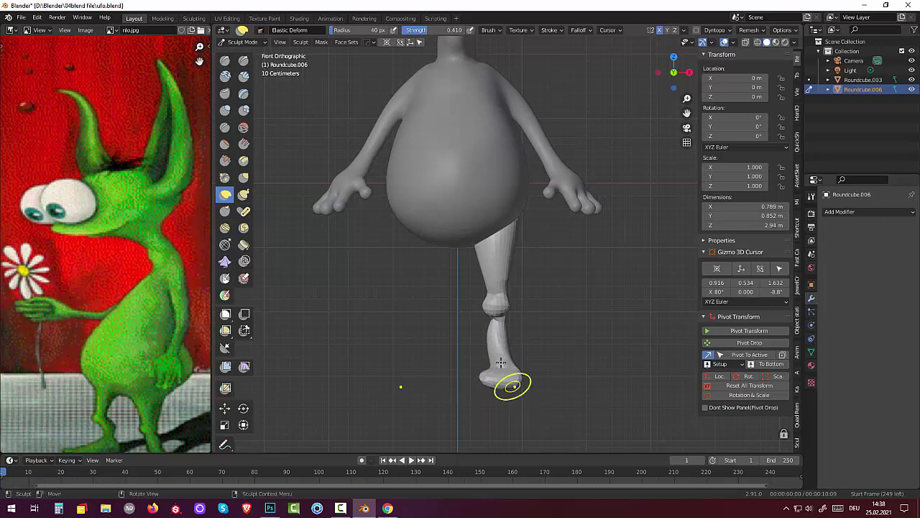
{"action": "mouse_move", "coordinate": [490, 316]}
{"action": "left_mouse_down"}
{"action": "mouse_move", "coordinate": [497, 338]}
{"action": "mouse_move", "coordinate": [514, 333]}
{"action": "left_mouse_up"}
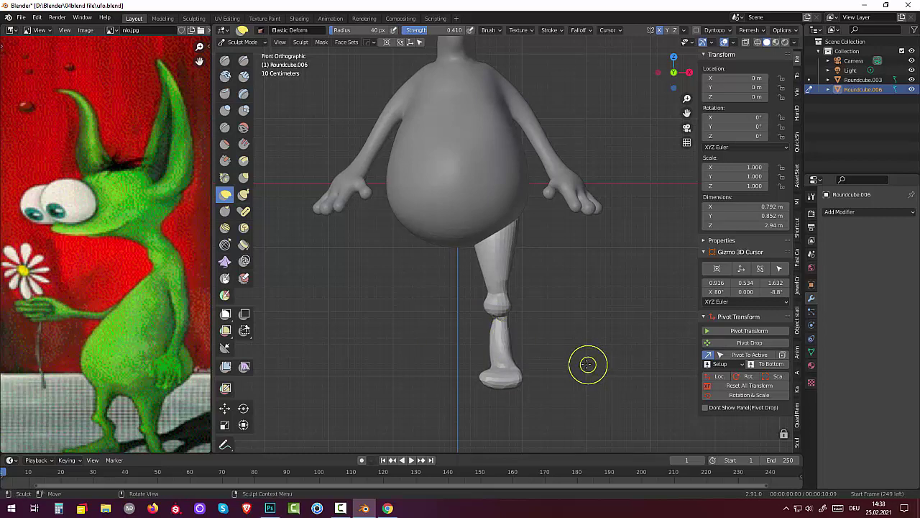
{"action": "middle_click_drag", "start_coordinate": [589, 364], "coordinate": [476, 354]}
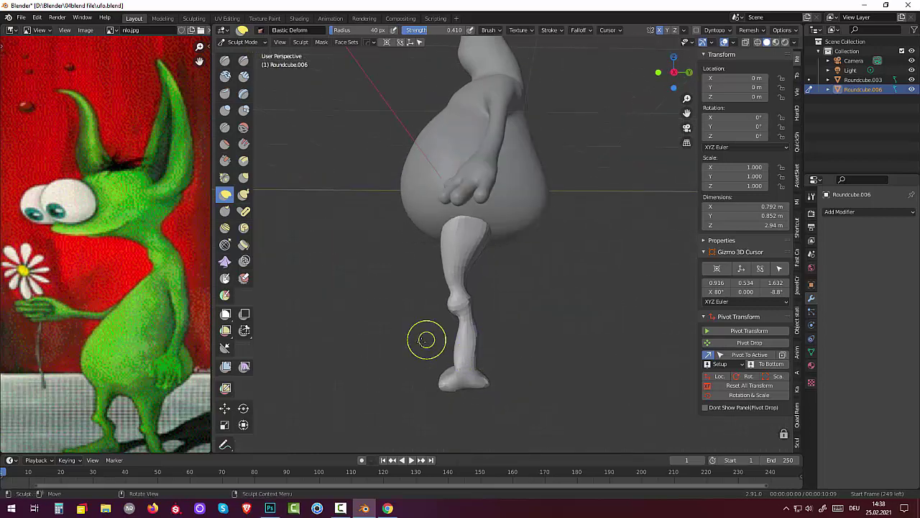
{"action": "mouse_move", "coordinate": [457, 345]}
{"action": "left_mouse_down"}
{"action": "mouse_move", "coordinate": [450, 374]}
{"action": "mouse_move", "coordinate": [485, 366]}
{"action": "left_mouse_up"}
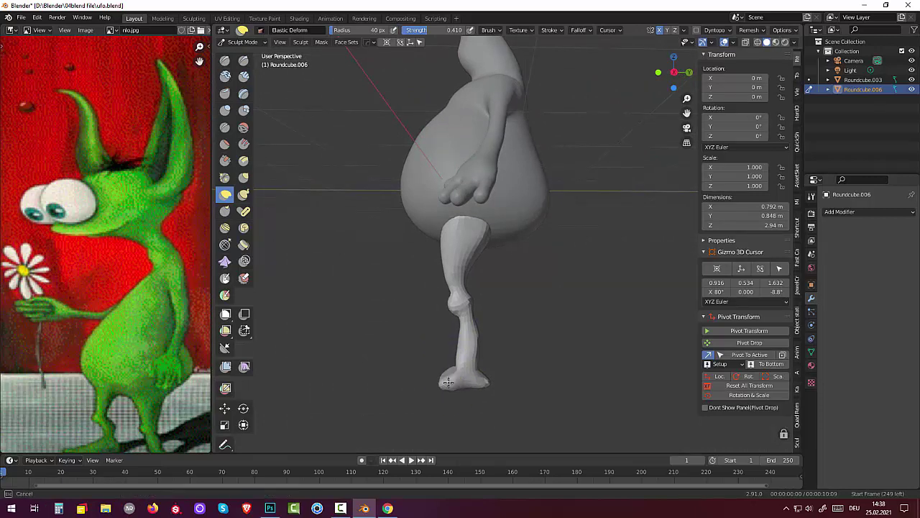
Pick Inflate/Deflate and remesh the sculpt at a 0.0375 voxel size.
{"action": "left_click", "coordinate": [238, 118]}
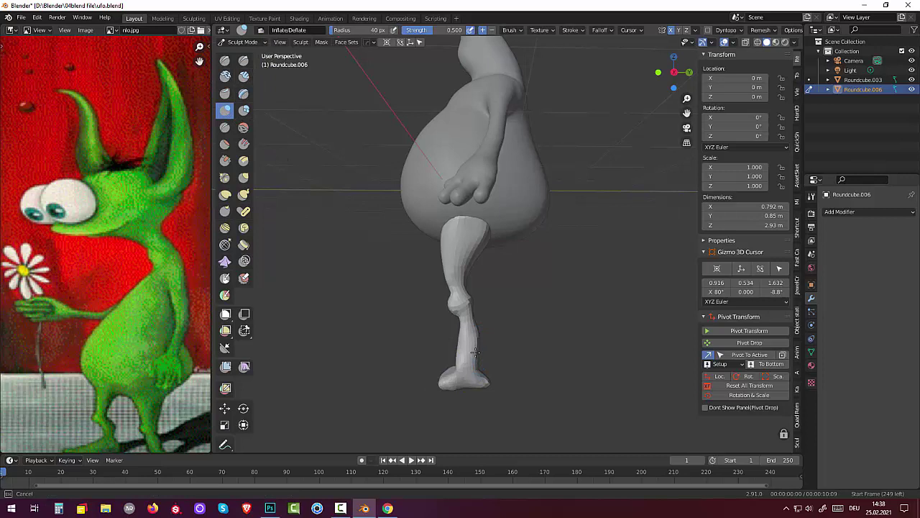
{"action": "middle_click_drag", "start_coordinate": [524, 354], "coordinate": [706, 106]}
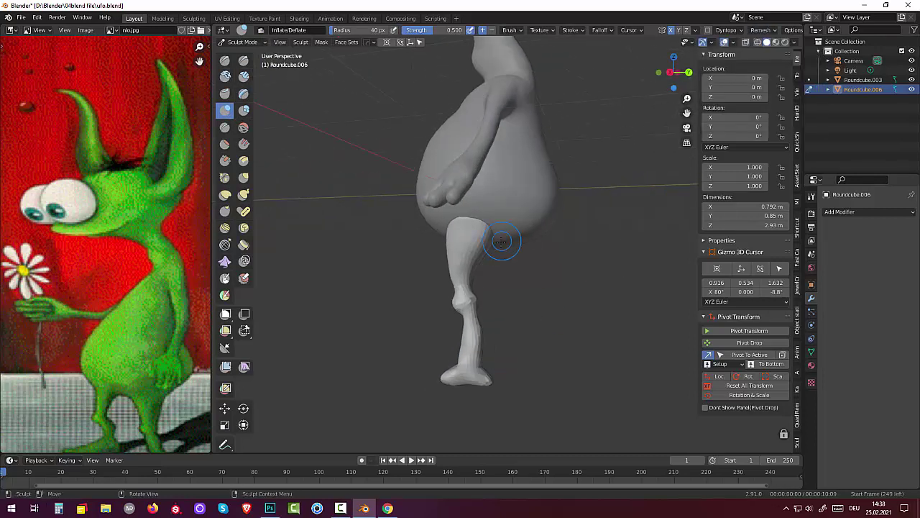
{"action": "key", "text": "shift+r"}
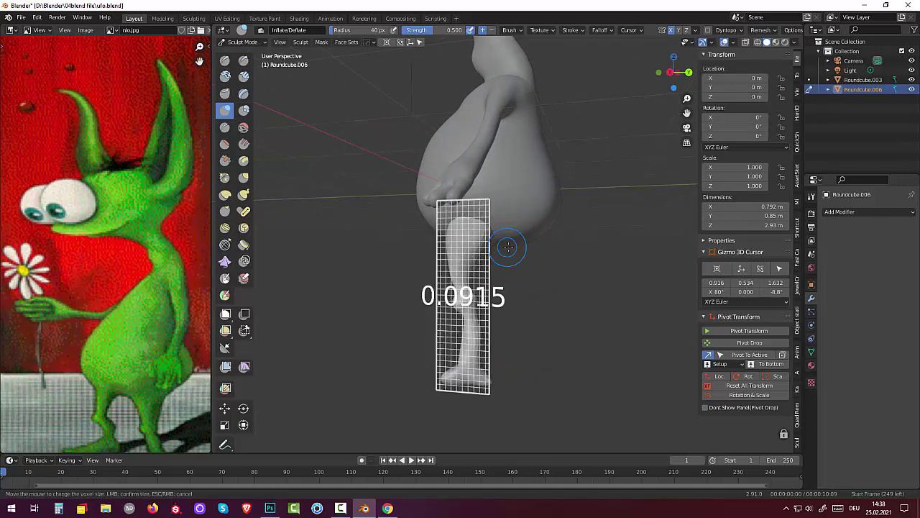
{"action": "left_click", "coordinate": [559, 247]}
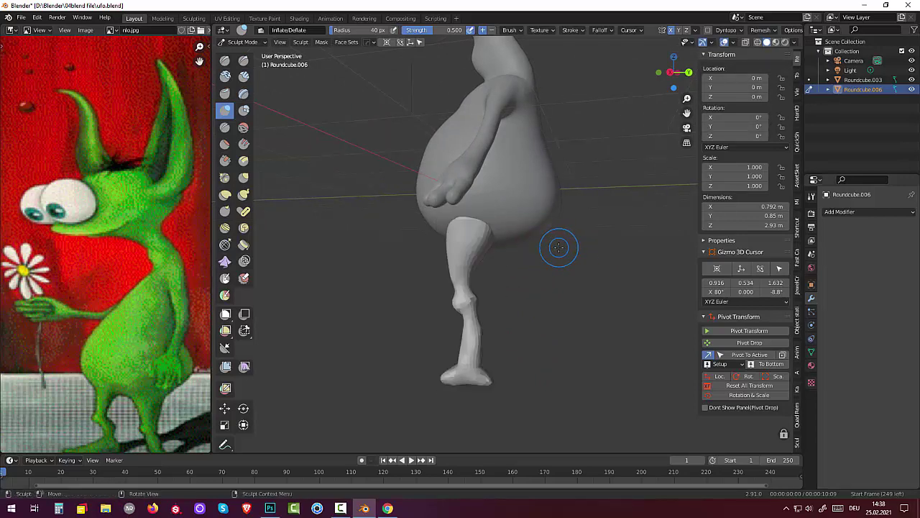
{"action": "left_click", "coordinate": [760, 29]}
{"action": "left_click", "coordinate": [749, 125]}
Inflate the foot surface and add rounded volume with the Blob brush.
{"action": "middle_click_drag", "start_coordinate": [540, 289], "coordinate": [519, 308]}
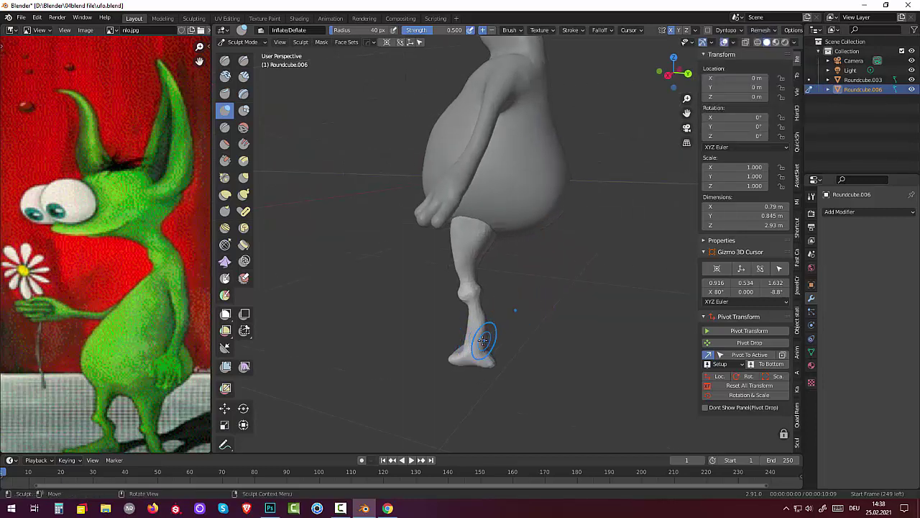
{"action": "left_click_drag", "start_coordinate": [484, 340], "coordinate": [493, 337]}
{"action": "middle_click_drag", "start_coordinate": [487, 336], "coordinate": [463, 324]}
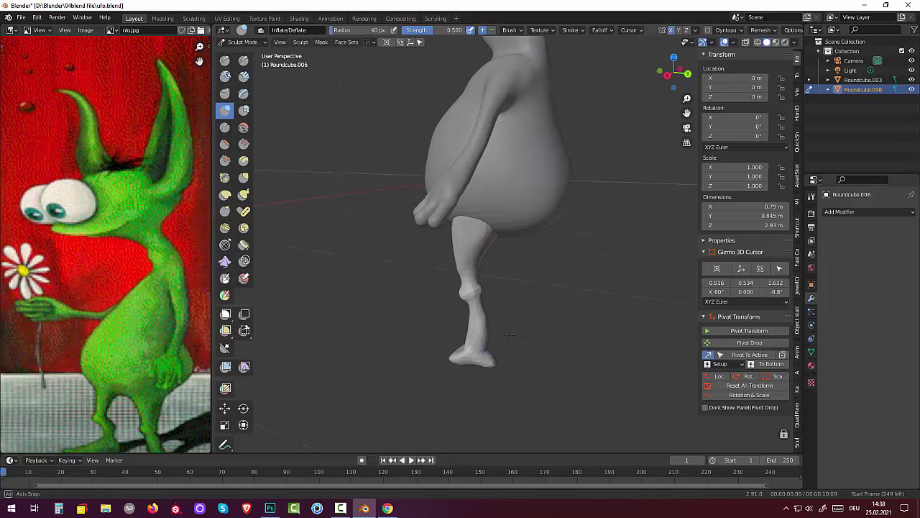
{"action": "left_click", "coordinate": [243, 111]}
{"action": "left_click_drag", "start_coordinate": [507, 346], "coordinate": [501, 336]}
{"action": "middle_click_drag", "start_coordinate": [525, 250], "coordinate": [593, 236]}
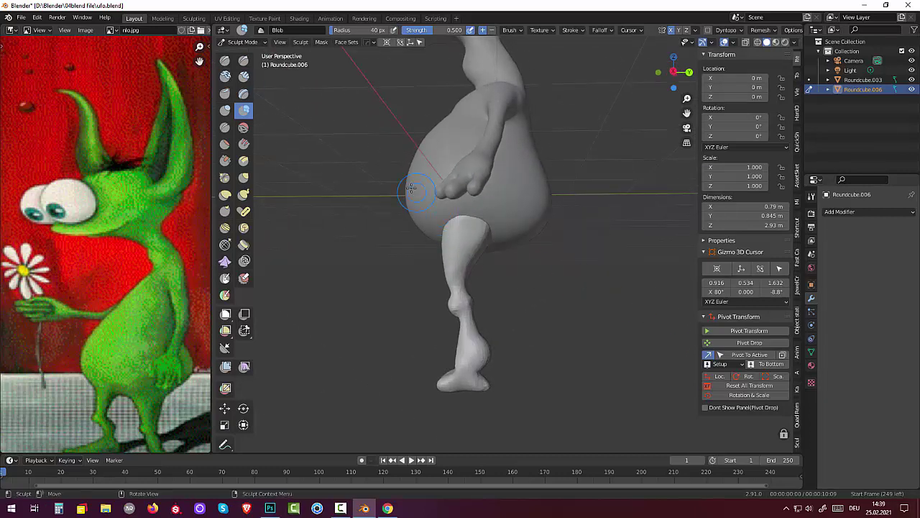
With the Draw brush, build a heel bulge, smooth the top notch, and sculpt the toe.
{"action": "left_click", "coordinate": [244, 126]}
{"action": "left_click_drag", "start_coordinate": [494, 349], "coordinate": [476, 361]}
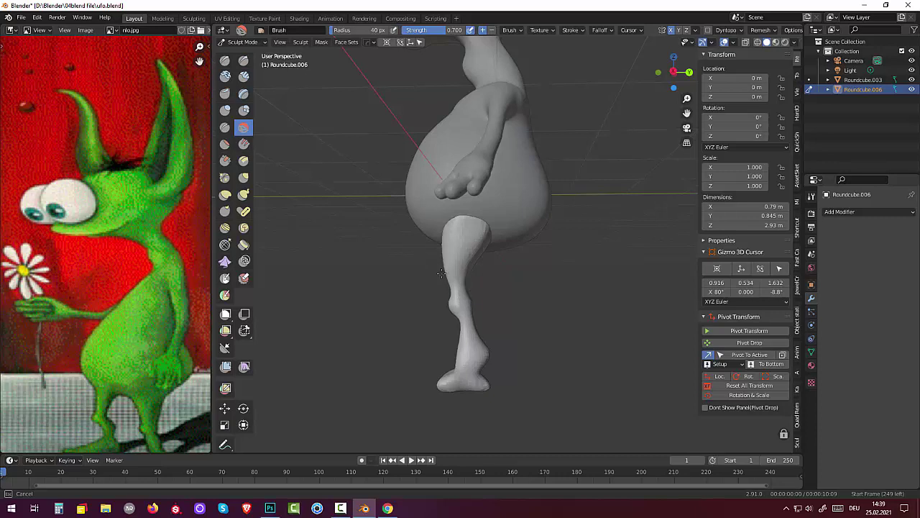
{"action": "left_click_drag", "start_coordinate": [471, 231], "coordinate": [478, 230]}
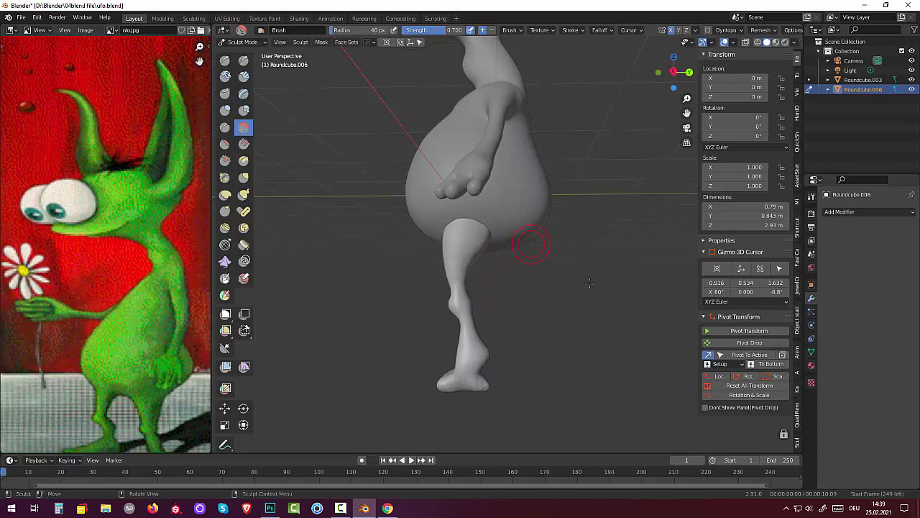
{"action": "mouse_move", "coordinate": [441, 378]}
{"action": "left_mouse_down"}
{"action": "mouse_move", "coordinate": [488, 390]}
{"action": "mouse_move", "coordinate": [503, 381]}
{"action": "mouse_move", "coordinate": [470, 344]}
{"action": "left_mouse_up"}
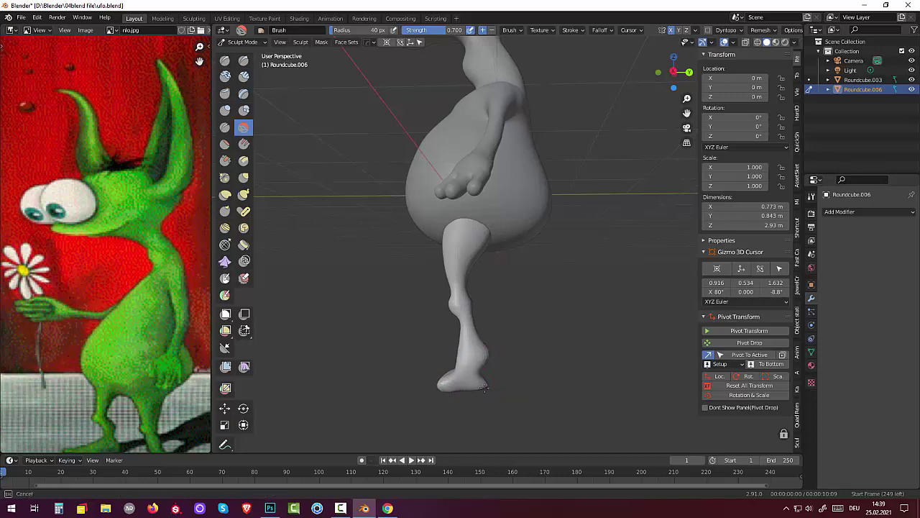
{"action": "middle_click_drag", "start_coordinate": [685, 358], "coordinate": [304, 311]}
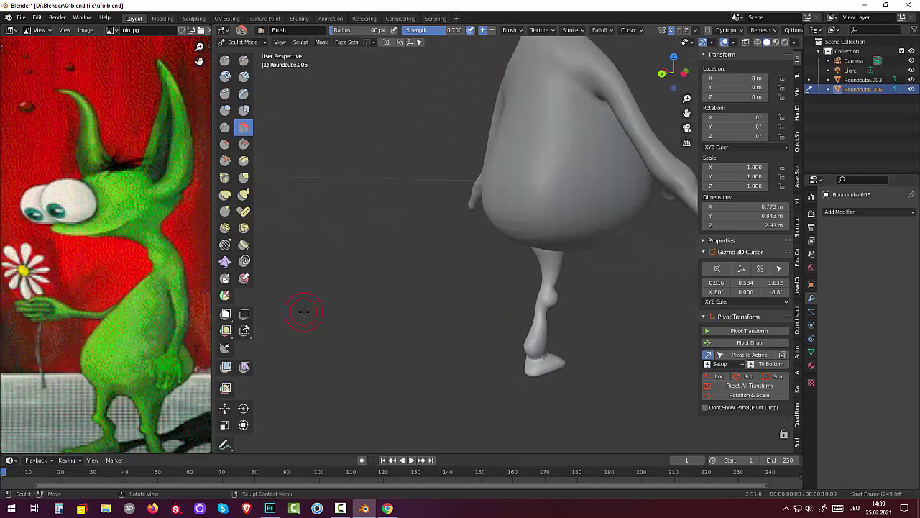
{"action": "left_click_drag", "start_coordinate": [551, 313], "coordinate": [554, 292]}
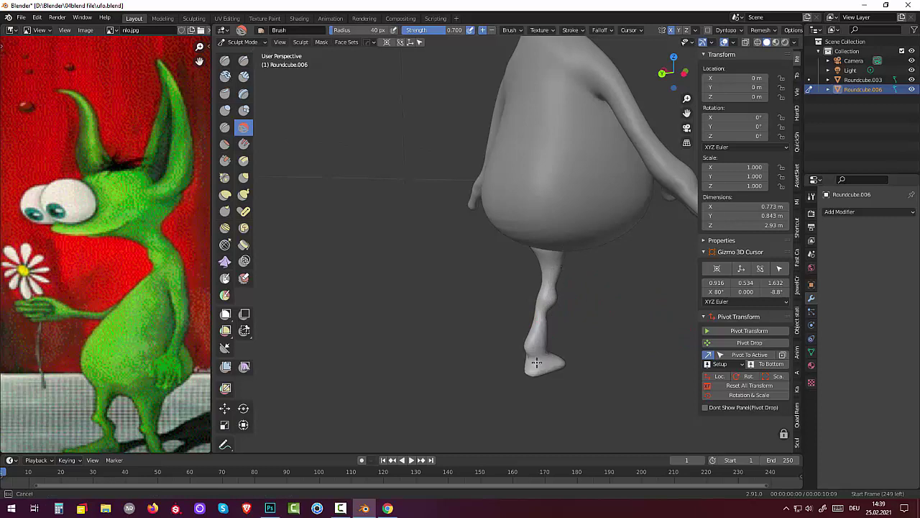
Add rounded volume to the foot with the Blob brush.
{"action": "left_click_drag", "start_coordinate": [532, 352], "coordinate": [535, 329]}
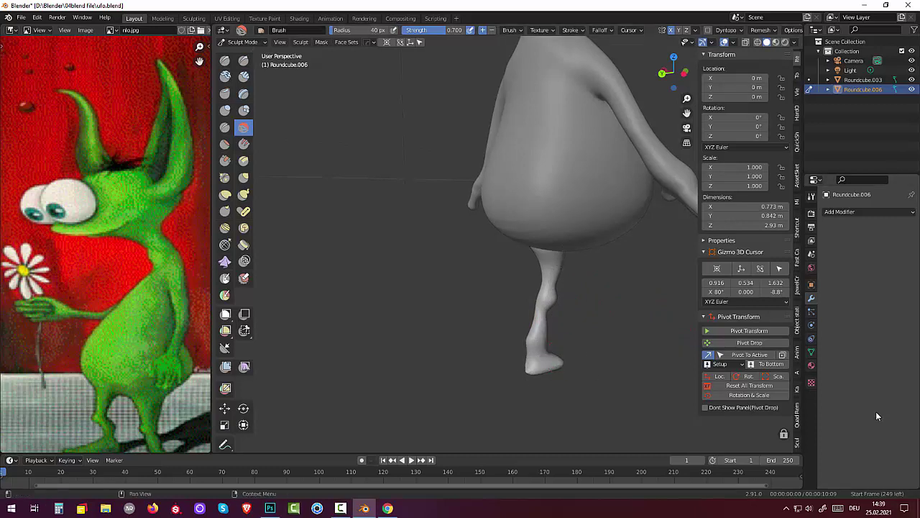
{"action": "middle_click_drag", "start_coordinate": [534, 330], "coordinate": [683, 318]}
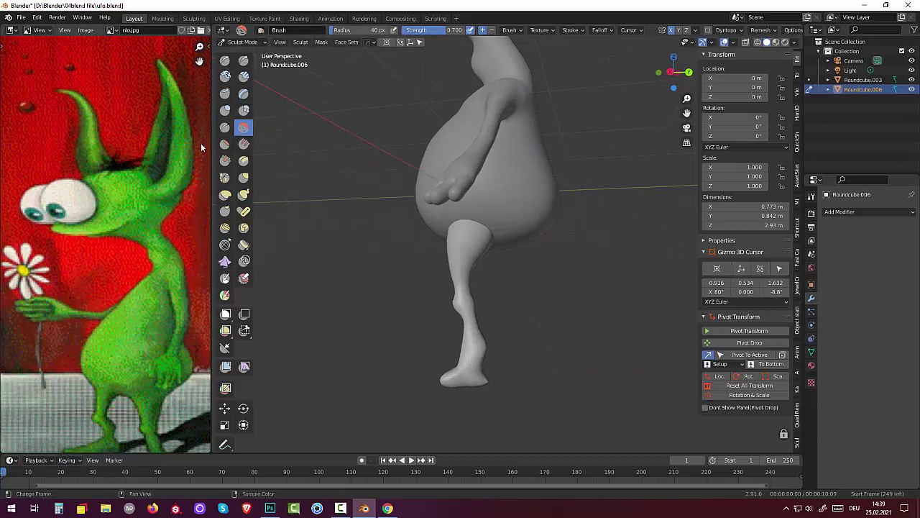
{"action": "left_click", "coordinate": [244, 110]}
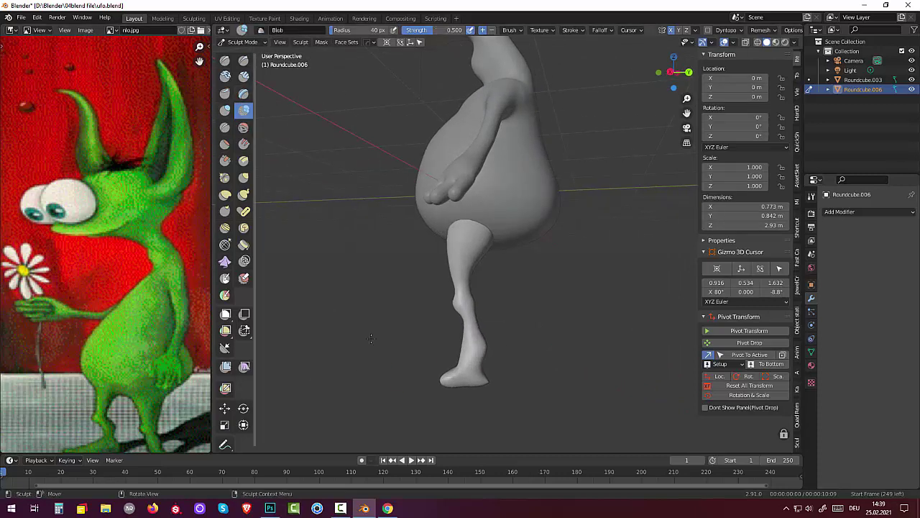
{"action": "middle_click_drag", "start_coordinate": [424, 382], "coordinate": [479, 398]}
{"action": "mouse_move", "coordinate": [498, 379]}
{"action": "left_mouse_down"}
{"action": "mouse_move", "coordinate": [501, 371]}
{"action": "mouse_move", "coordinate": [495, 377]}
{"action": "left_mouse_up"}
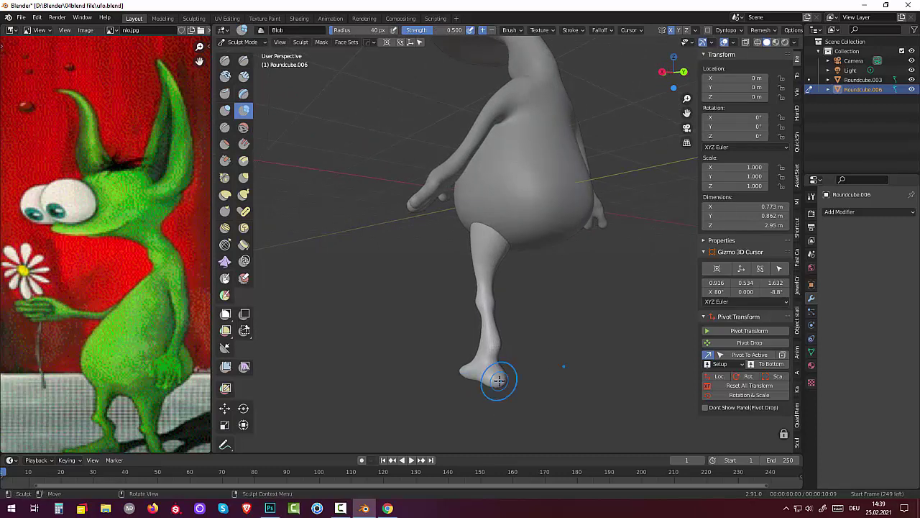
{"action": "middle_click_drag", "start_coordinate": [495, 378], "coordinate": [563, 372]}
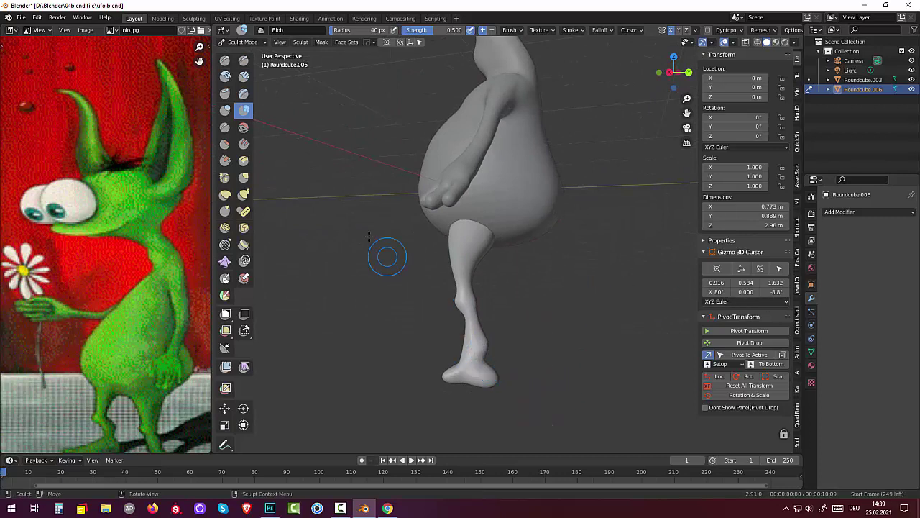
Flatten the shape of the foot with the Flatten brush.
{"action": "left_click", "coordinate": [244, 127]}
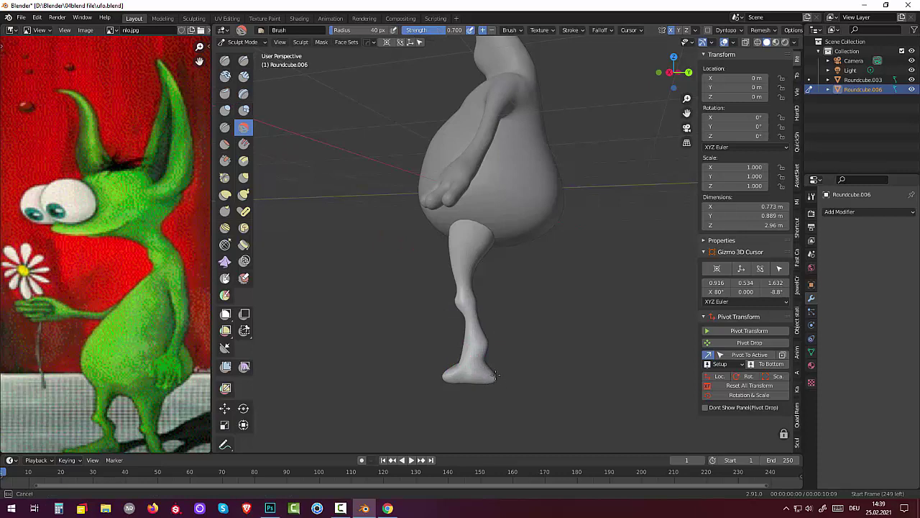
{"action": "middle_click_drag", "start_coordinate": [559, 363], "coordinate": [396, 347]}
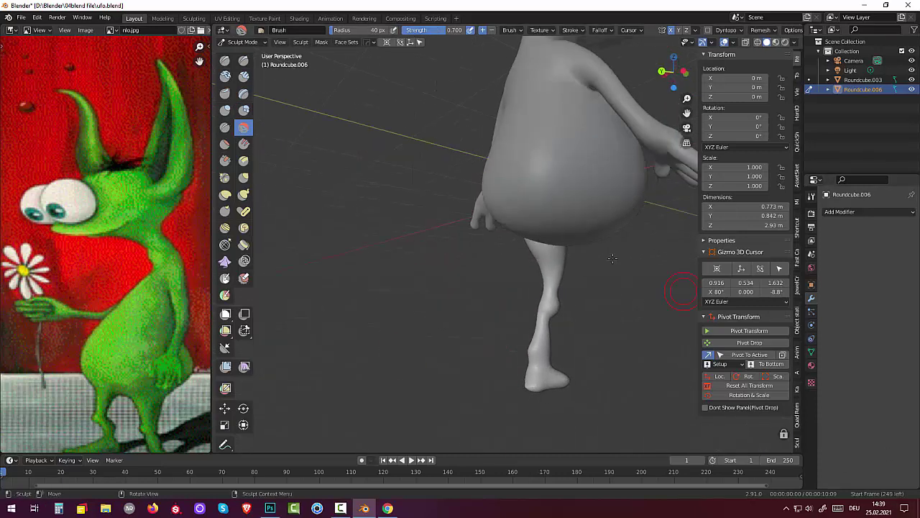
{"action": "left_click", "coordinate": [225, 144]}
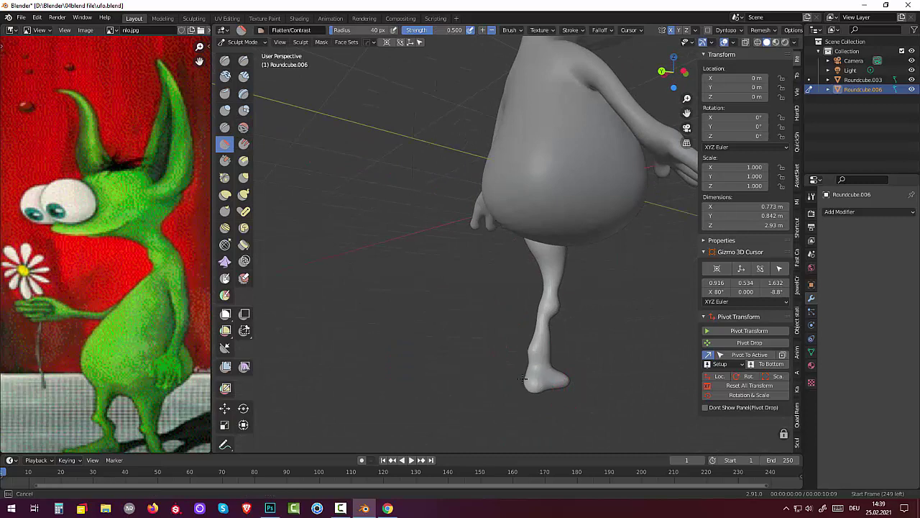
{"action": "middle_click_drag", "start_coordinate": [610, 395], "coordinate": [614, 305]}
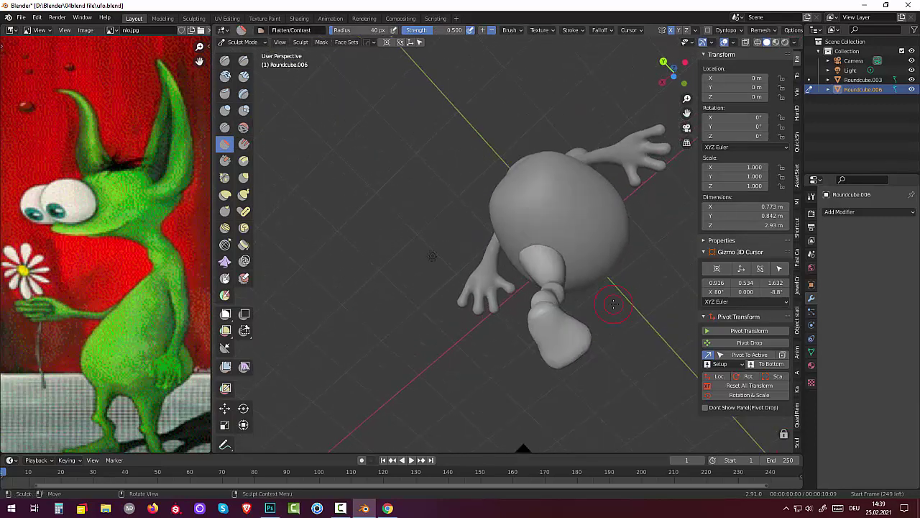
{"action": "left_click_drag", "start_coordinate": [536, 318], "coordinate": [558, 325]}
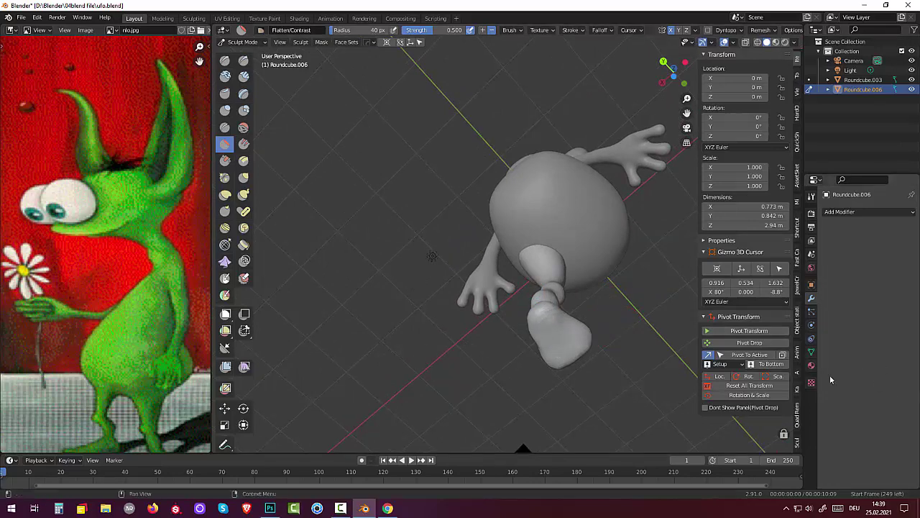
{"action": "mouse_move", "coordinate": [630, 328]}
{"action": "middle_mouse_down"}
{"action": "mouse_move", "coordinate": [749, 397]}
{"action": "mouse_move", "coordinate": [642, 390]}
{"action": "middle_mouse_up"}
Zoom out the Image Editor to fit the whole green reference picture.
{"action": "scroll", "coordinate": [664, 352], "scroll_direction": "down", "scroll_amount": 2}
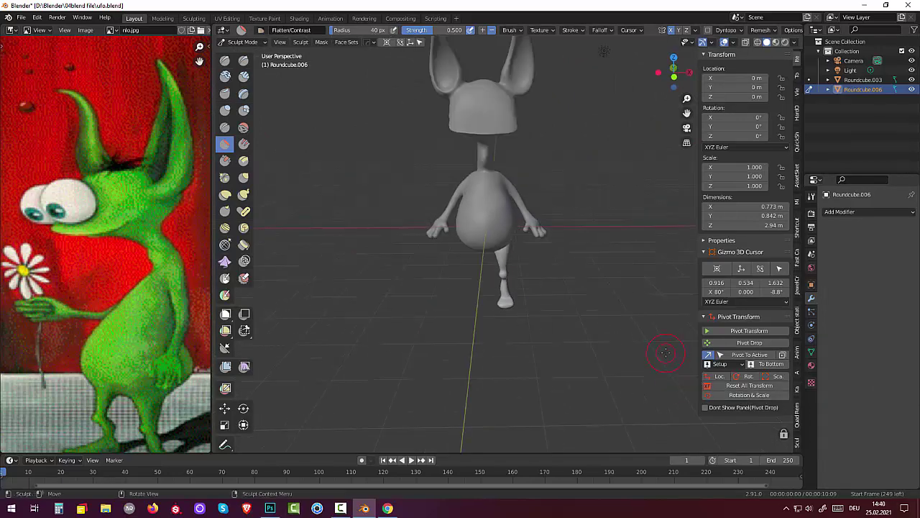
{"action": "scroll", "coordinate": [664, 345], "scroll_direction": "down", "scroll_amount": 1}
{"action": "scroll", "coordinate": [664, 335], "scroll_direction": "down", "scroll_amount": 1}
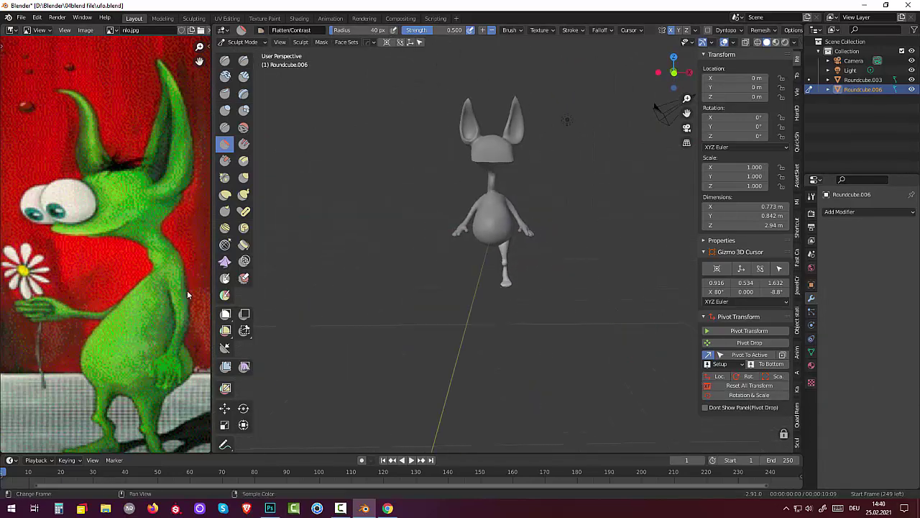
{"action": "scroll", "coordinate": [158, 289], "scroll_direction": "down", "scroll_amount": 2}
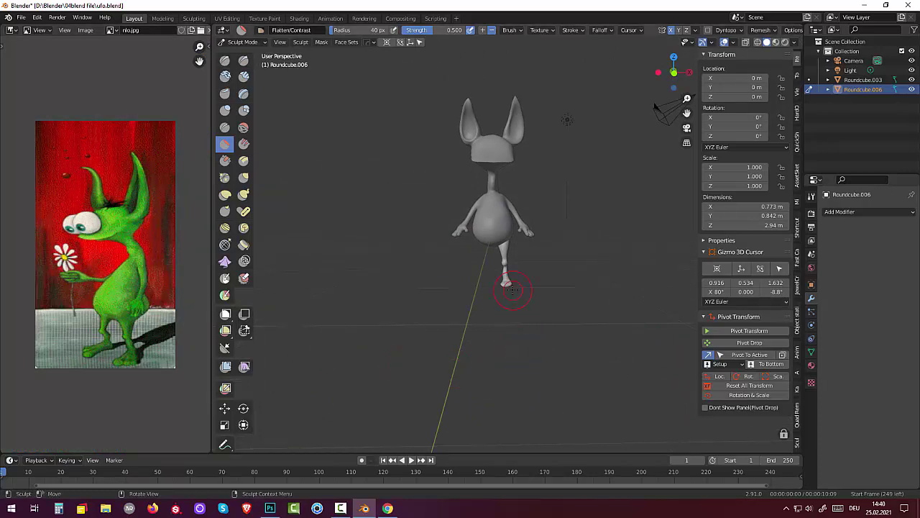
{"action": "scroll", "coordinate": [579, 309], "scroll_direction": "up", "scroll_amount": 2}
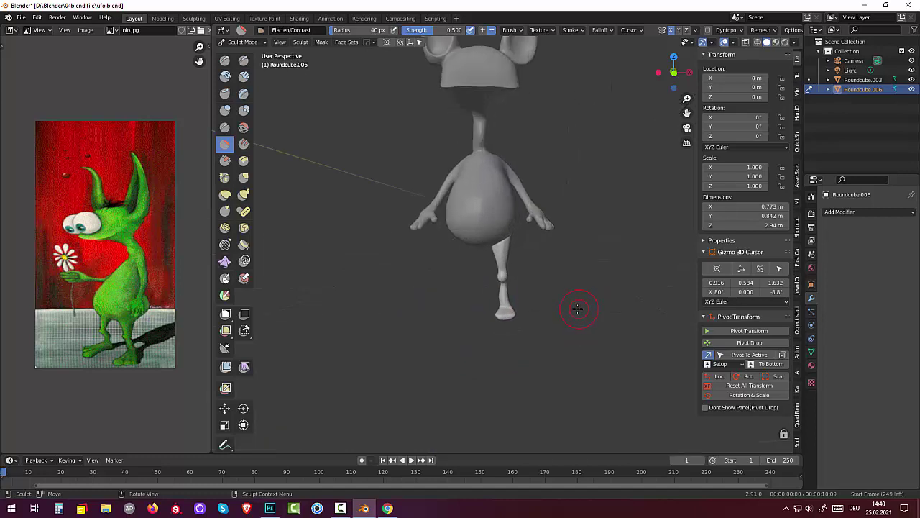
{"action": "scroll", "coordinate": [575, 309], "scroll_direction": "up", "scroll_amount": 2}
{"action": "middle_click_drag", "start_coordinate": [576, 309], "coordinate": [566, 342]}
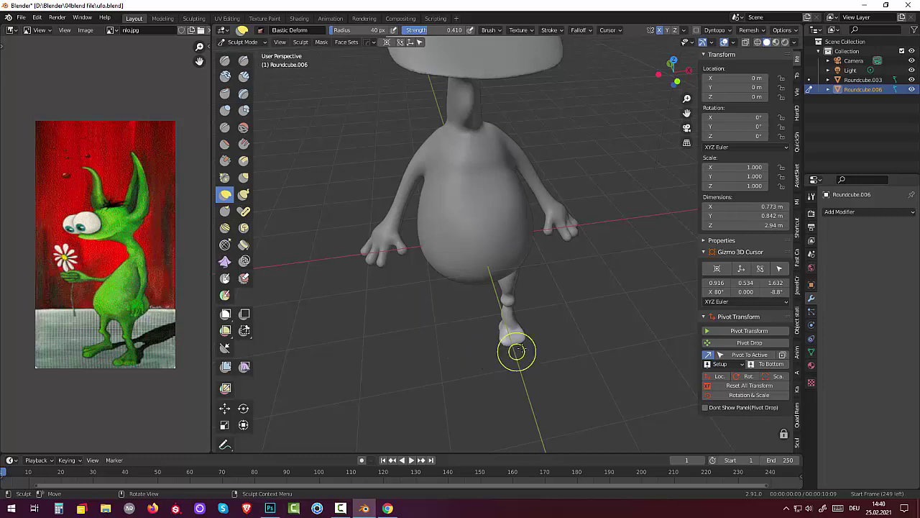
Pull the foot into a fuller shape with Elastic Deform, checking it from several angles.
{"action": "mouse_move", "coordinate": [519, 348]}
{"action": "left_mouse_down"}
{"action": "mouse_move", "coordinate": [526, 342]}
{"action": "mouse_move", "coordinate": [510, 337]}
{"action": "mouse_move", "coordinate": [527, 332]}
{"action": "mouse_move", "coordinate": [504, 337]}
{"action": "left_mouse_up"}
{"action": "middle_click_drag", "start_coordinate": [504, 337], "coordinate": [530, 257]}
{"action": "middle_click_drag", "start_coordinate": [487, 355], "coordinate": [437, 350]}
{"action": "left_click_drag", "start_coordinate": [460, 333], "coordinate": [469, 332]}
{"action": "mouse_move", "coordinate": [469, 333]}
{"action": "middle_mouse_down"}
{"action": "mouse_move", "coordinate": [558, 344]}
{"action": "mouse_move", "coordinate": [431, 338]}
{"action": "middle_mouse_up"}
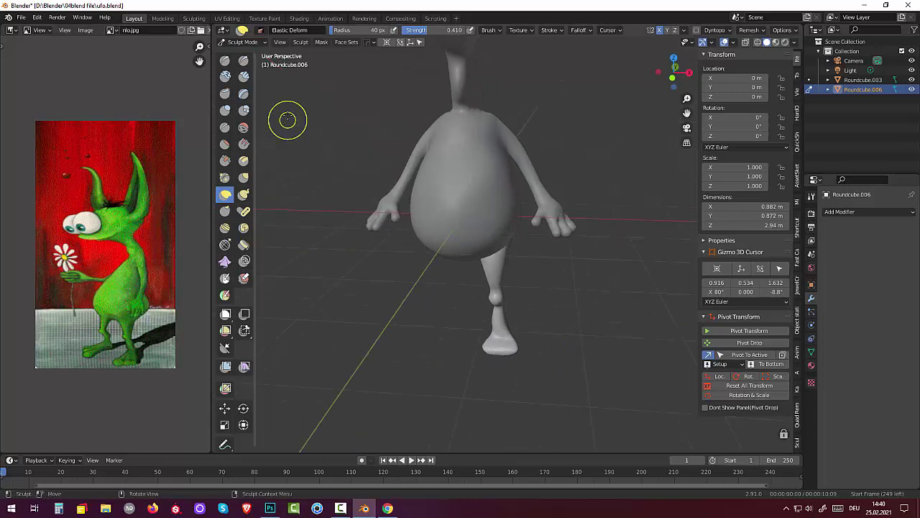
Build up volume on the foot with Clay Strips, then undo the two harsh strokes.
{"action": "left_click", "coordinate": [244, 77]}
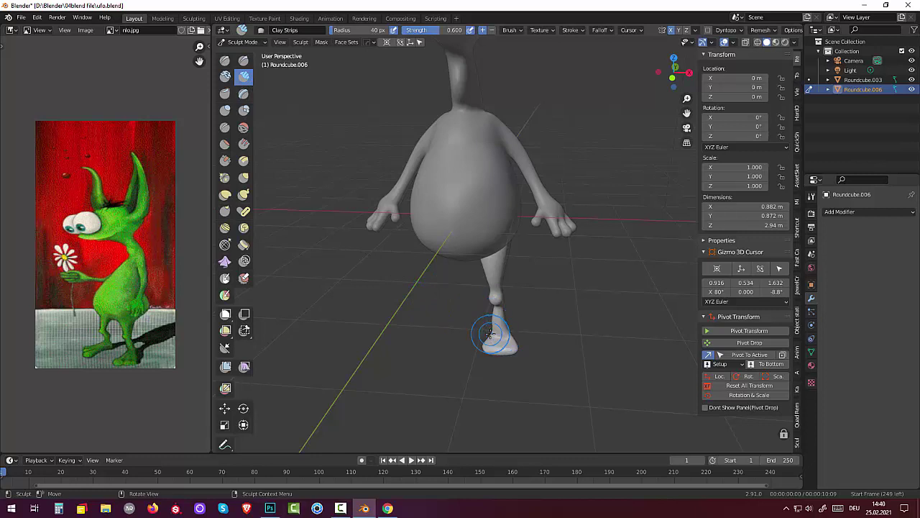
{"action": "left_click_drag", "start_coordinate": [490, 332], "coordinate": [514, 337]}
{"action": "middle_click_drag", "start_coordinate": [515, 336], "coordinate": [403, 336]}
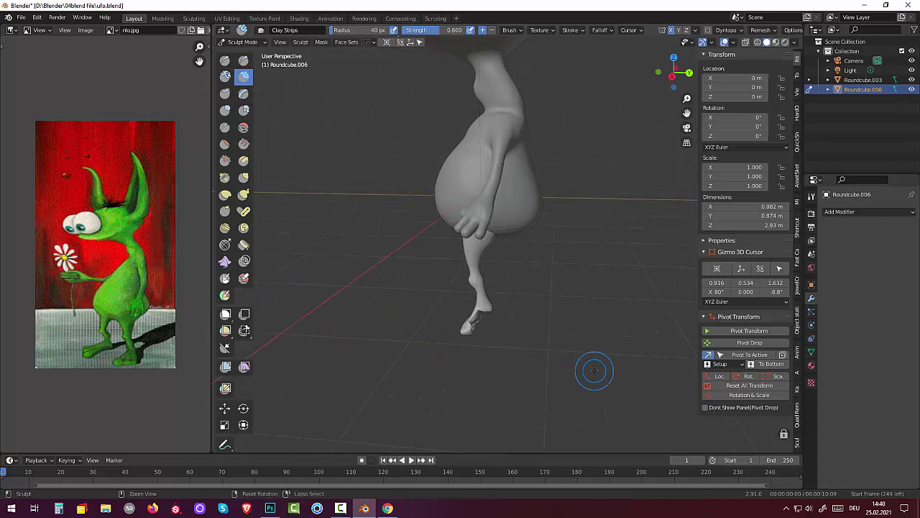
{"action": "key", "text": "ctrl+z"}
{"action": "key", "text": "ctrl+z"}
{"action": "key", "text": "ctrl+z"}
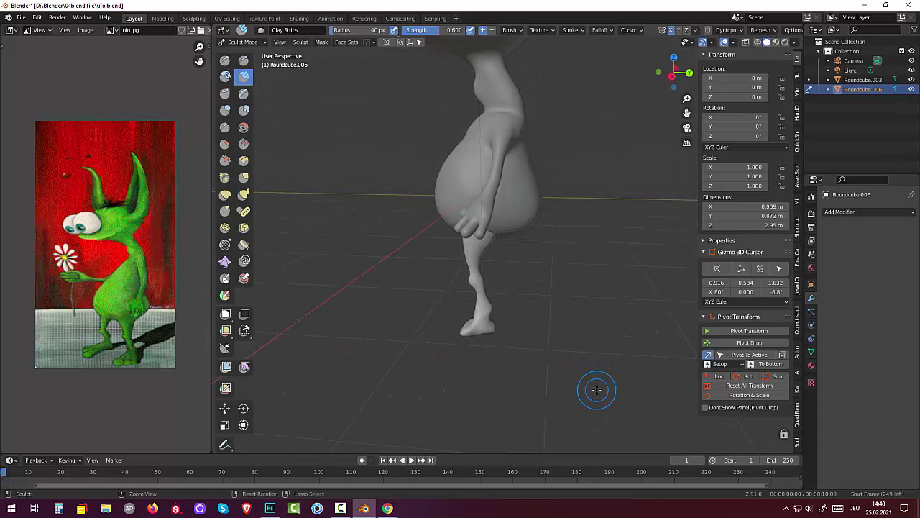
{"action": "key", "text": "ctrl+z"}
Inflate the foot from the front so it becomes rounder and puffier.
{"action": "mouse_move", "coordinate": [594, 390]}
{"action": "middle_mouse_down"}
{"action": "mouse_move", "coordinate": [669, 355]}
{"action": "mouse_move", "coordinate": [657, 366]}
{"action": "middle_mouse_up"}
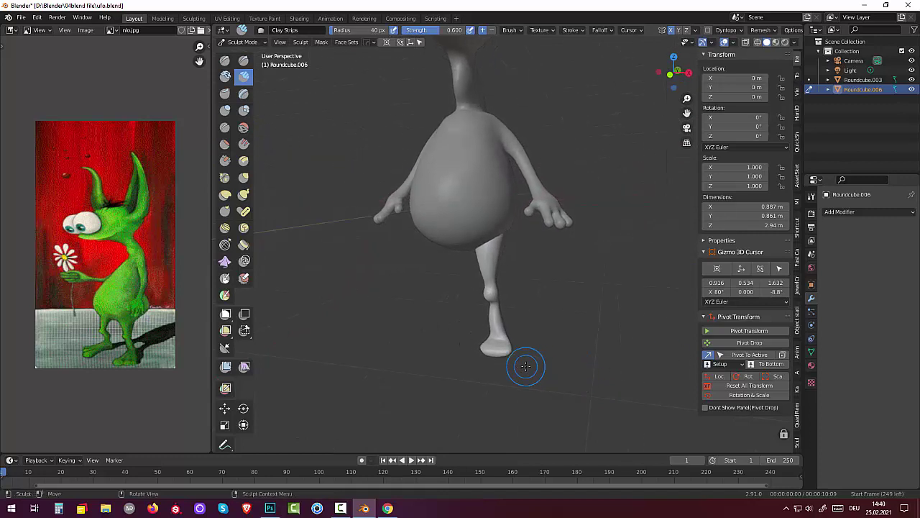
{"action": "scroll", "coordinate": [525, 366], "scroll_direction": "up", "scroll_amount": 1}
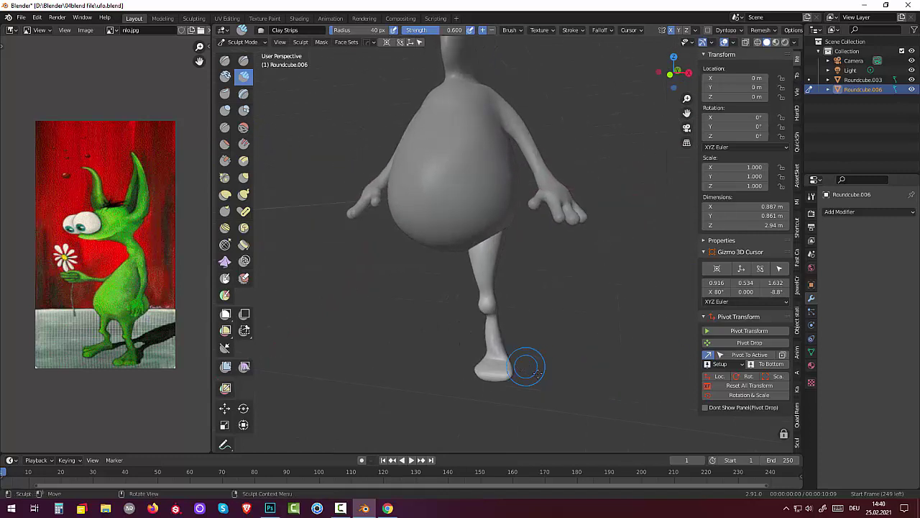
{"action": "left_click", "coordinate": [225, 109]}
{"action": "mouse_move", "coordinate": [499, 353]}
{"action": "left_mouse_down"}
{"action": "mouse_move", "coordinate": [487, 364]}
{"action": "mouse_move", "coordinate": [504, 370]}
{"action": "mouse_move", "coordinate": [495, 360]}
{"action": "left_mouse_up"}
{"action": "left_click", "coordinate": [244, 109]}
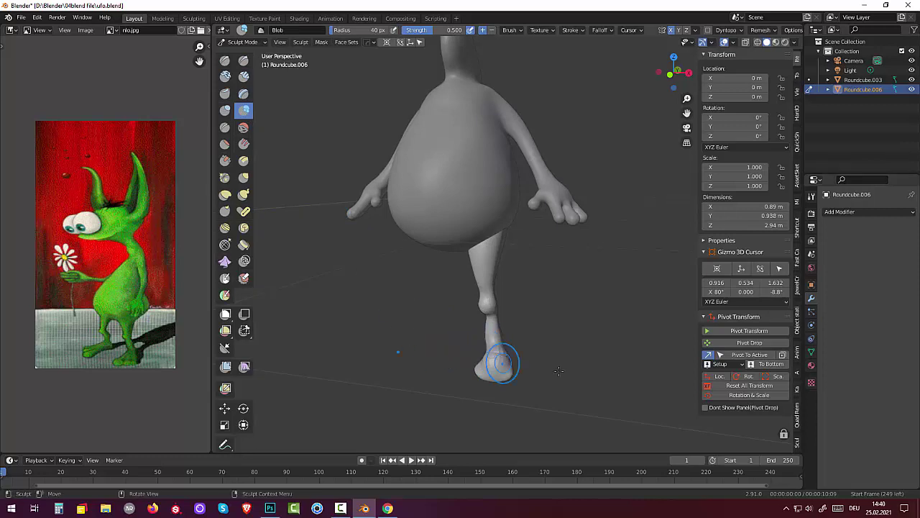
Smooth the blocky foot with Draw brush strokes, viewing it from side and front.
{"action": "middle_click_drag", "start_coordinate": [679, 373], "coordinate": [437, 324]}
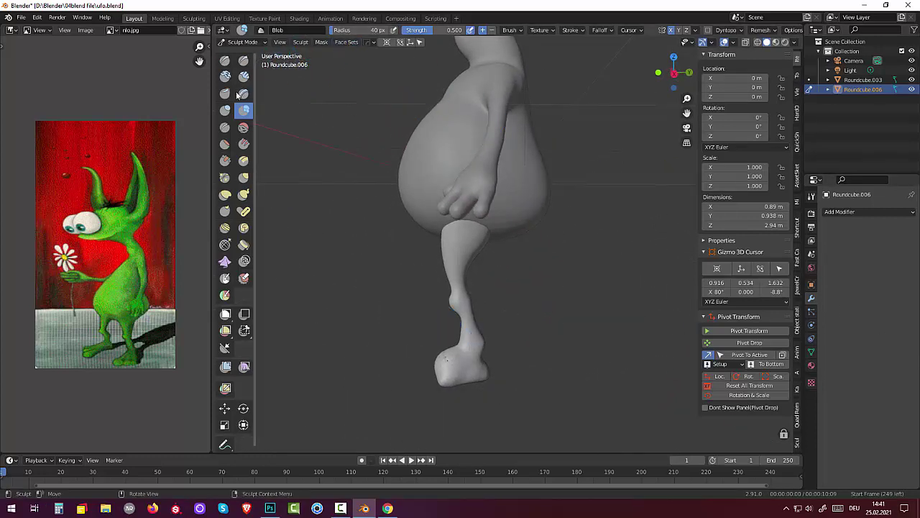
{"action": "left_click", "coordinate": [244, 127]}
{"action": "mouse_move", "coordinate": [449, 366]}
{"action": "left_mouse_down"}
{"action": "mouse_move", "coordinate": [454, 349]}
{"action": "mouse_move", "coordinate": [459, 383]}
{"action": "left_mouse_up"}
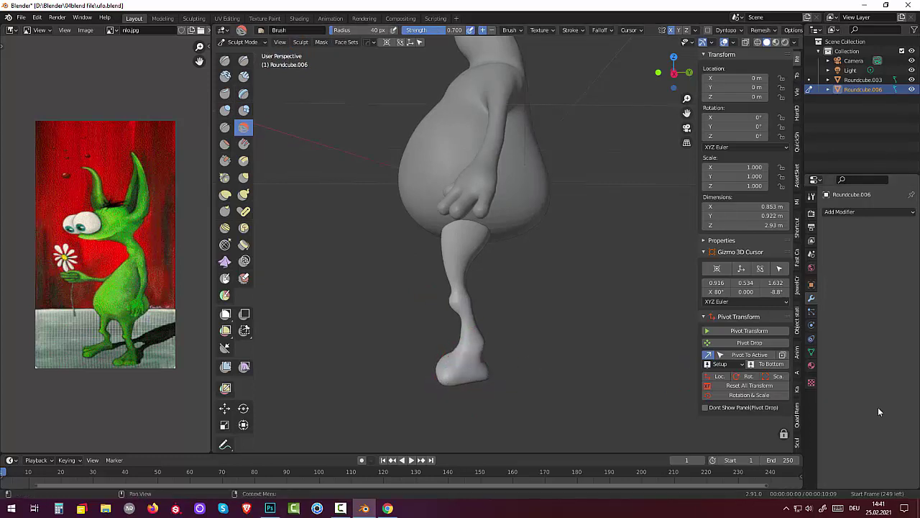
{"action": "mouse_move", "coordinate": [572, 315]}
{"action": "middle_mouse_down"}
{"action": "mouse_move", "coordinate": [628, 279]}
{"action": "mouse_move", "coordinate": [618, 281]}
{"action": "mouse_move", "coordinate": [660, 366]}
{"action": "mouse_move", "coordinate": [730, 306]}
{"action": "mouse_move", "coordinate": [740, 320]}
{"action": "middle_mouse_up"}
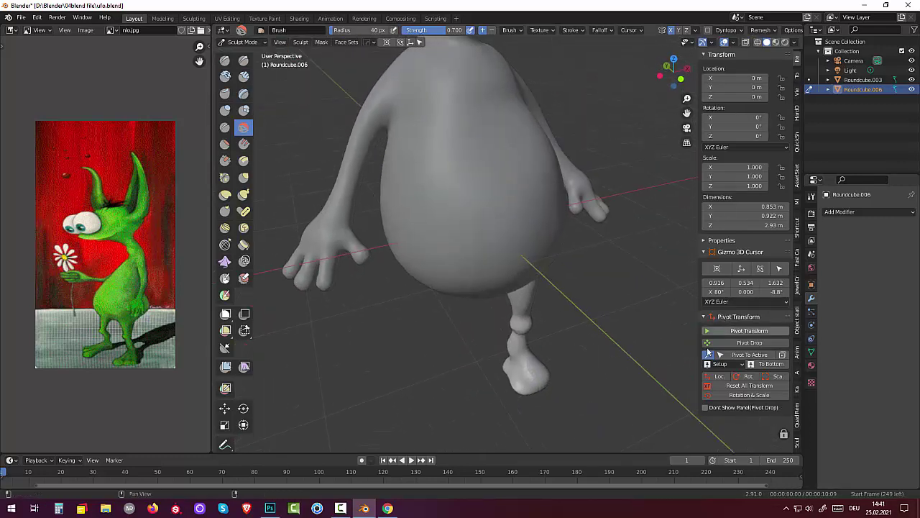
{"action": "left_click", "coordinate": [244, 76]}
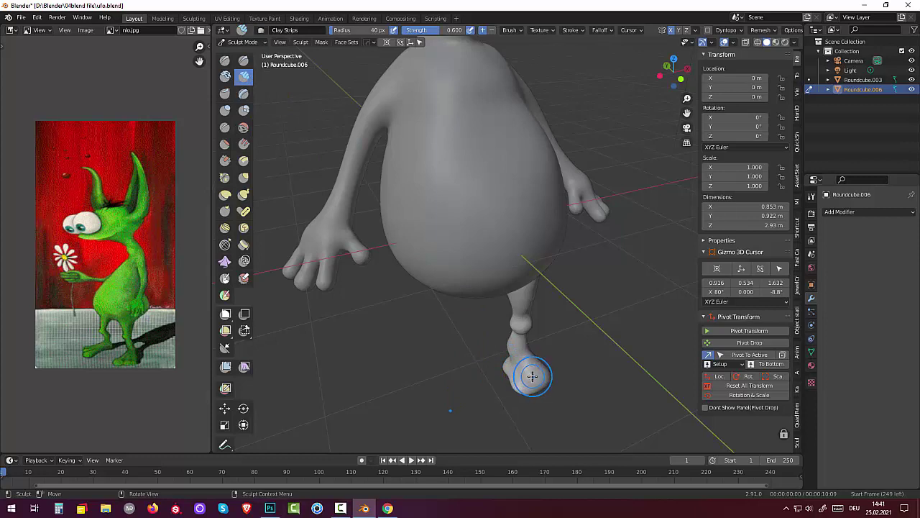
Shrink the brush radius and add light Clay Strips strokes across the foot at lowered strength.
{"action": "key", "text": "g"}
{"action": "key", "text": "f"}
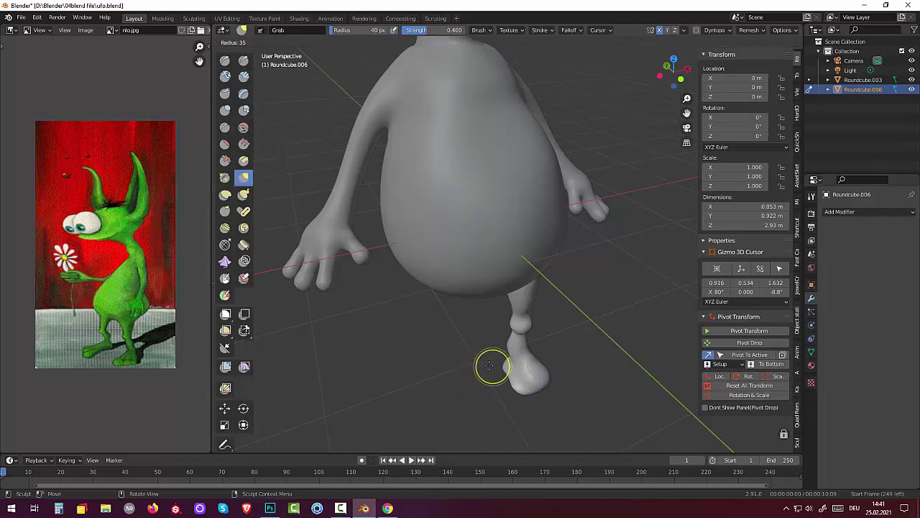
{"action": "left_click", "coordinate": [487, 366]}
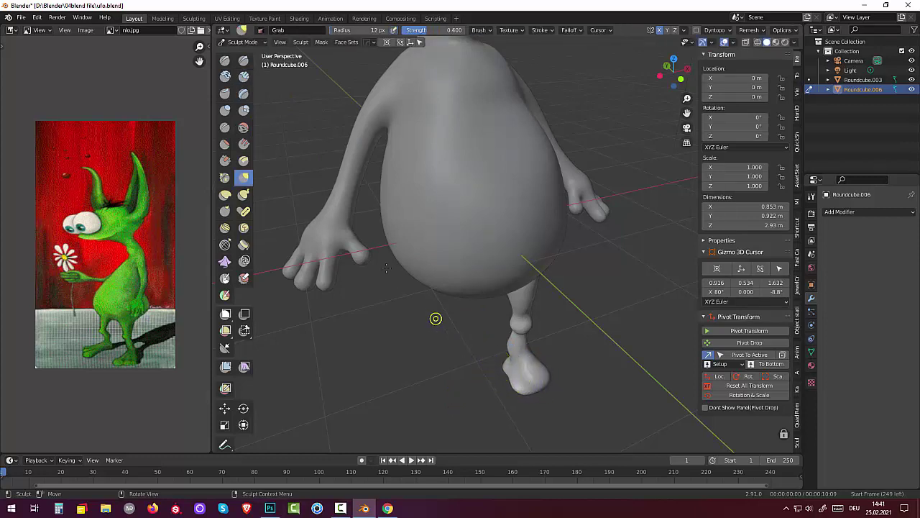
{"action": "left_click", "coordinate": [245, 77]}
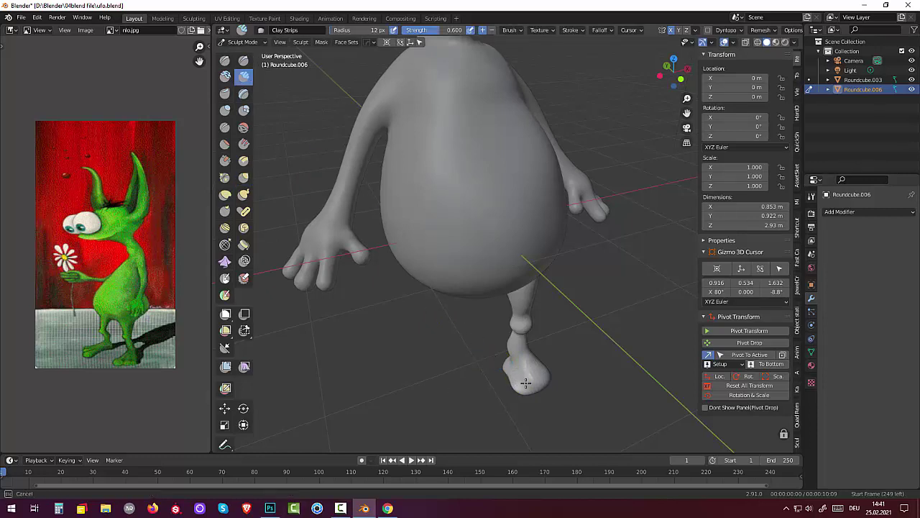
{"action": "left_click_drag", "start_coordinate": [526, 384], "coordinate": [514, 373]}
{"action": "mouse_move", "coordinate": [442, 32]}
{"action": "left_mouse_down"}
{"action": "mouse_move", "coordinate": [429, 34]}
{"action": "mouse_move", "coordinate": [449, 33]}
{"action": "left_mouse_up"}
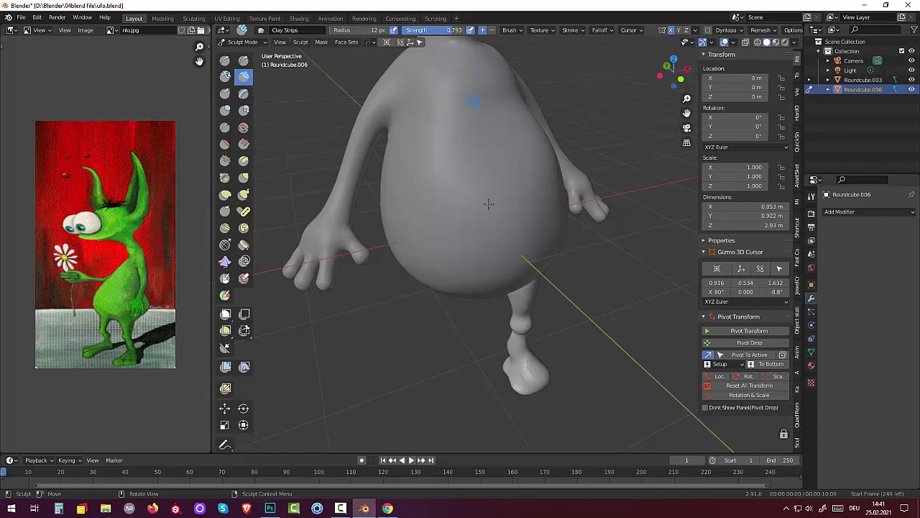
{"action": "left_click_drag", "start_coordinate": [508, 374], "coordinate": [522, 381]}
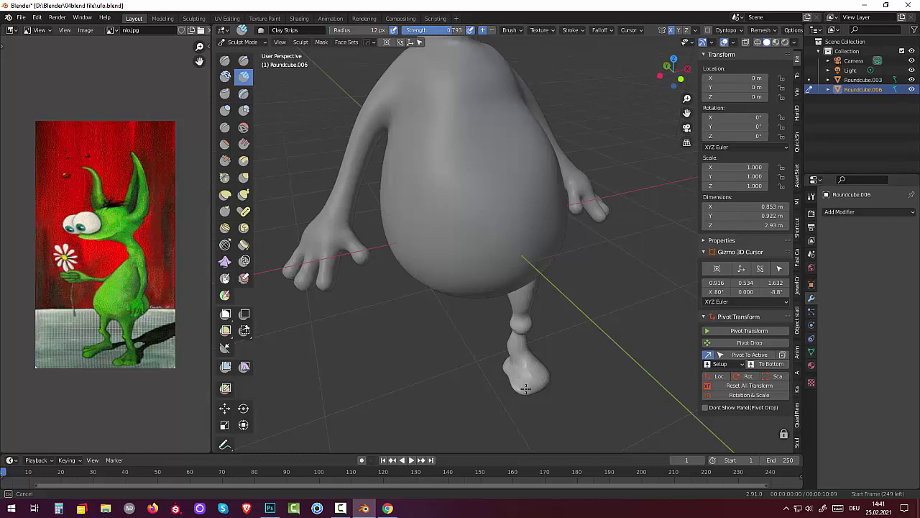
{"action": "left_click_drag", "start_coordinate": [522, 377], "coordinate": [598, 390]}
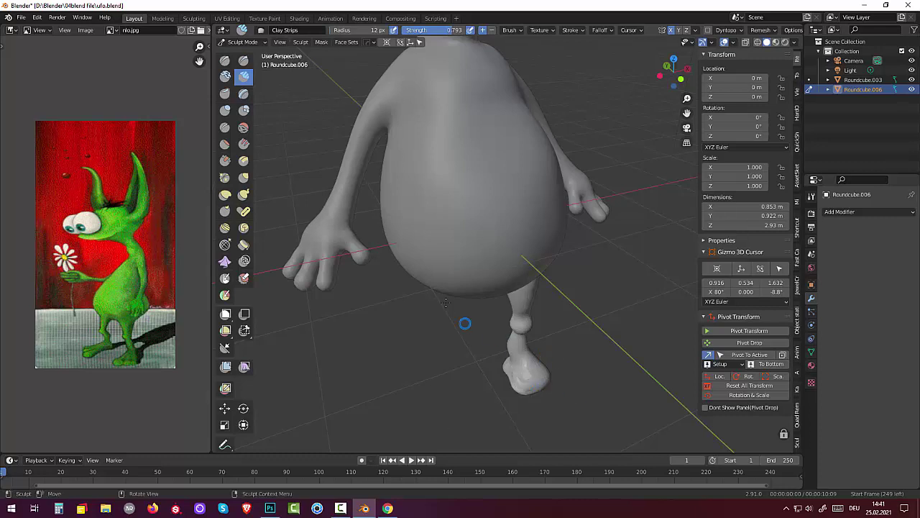
Even out the rest of the foot surface with the Draw brush, then inspect the leg.
{"action": "left_click", "coordinate": [243, 127]}
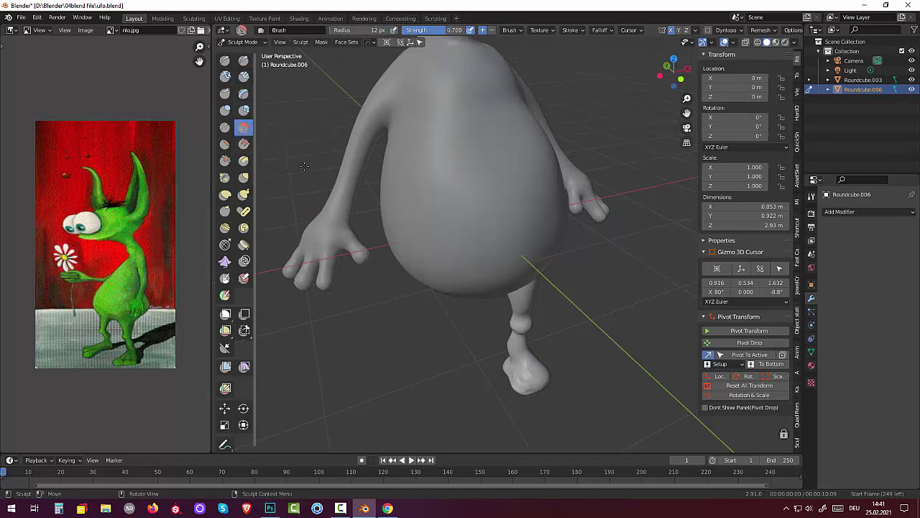
{"action": "left_click_drag", "start_coordinate": [520, 352], "coordinate": [521, 373]}
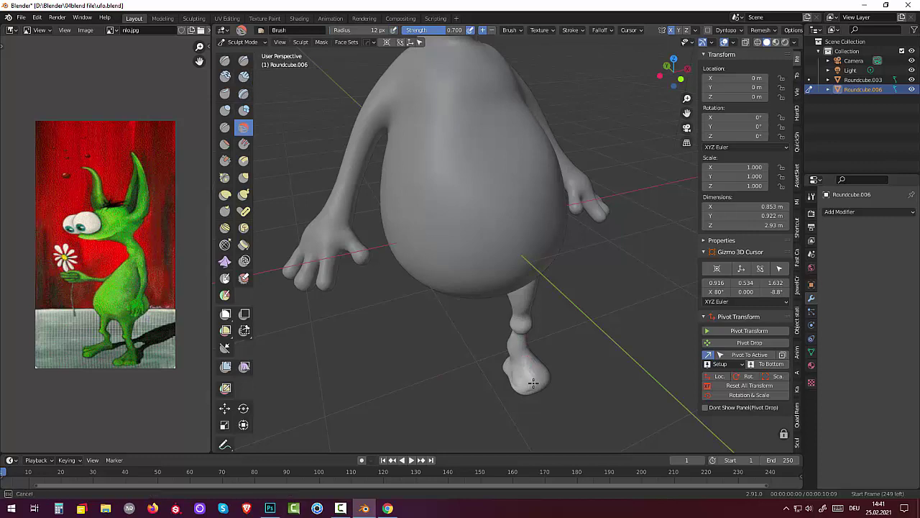
{"action": "left_click_drag", "start_coordinate": [528, 361], "coordinate": [539, 361]}
{"action": "left_click_drag", "start_coordinate": [539, 369], "coordinate": [540, 371]}
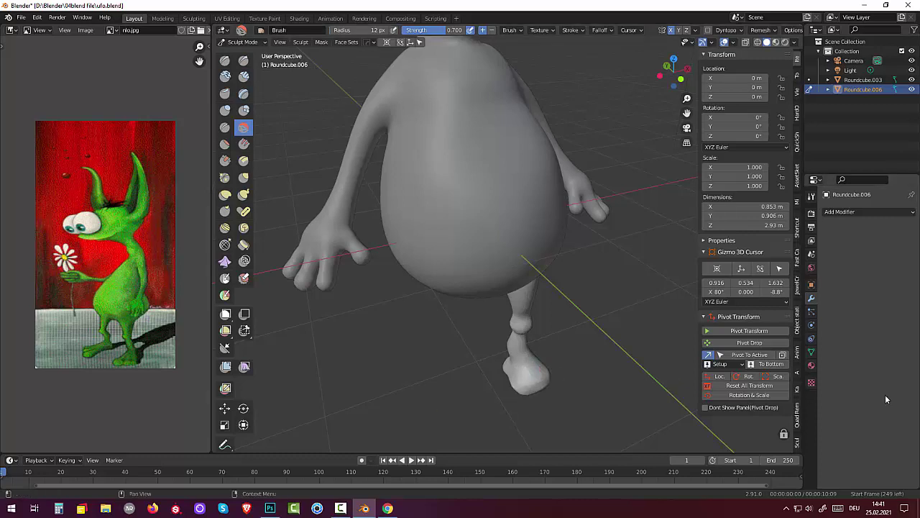
{"action": "middle_click_drag", "start_coordinate": [663, 302], "coordinate": [567, 341]}
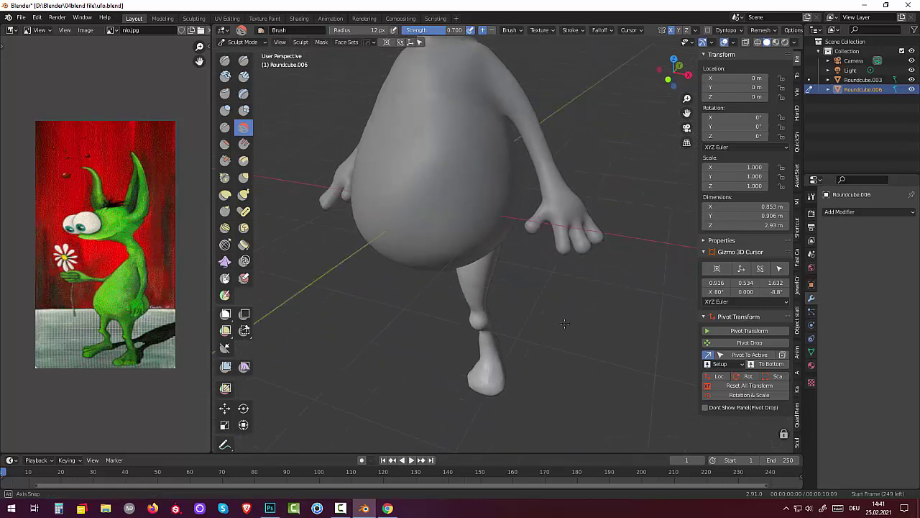
{"action": "middle_click_drag", "start_coordinate": [568, 342], "coordinate": [568, 333]}
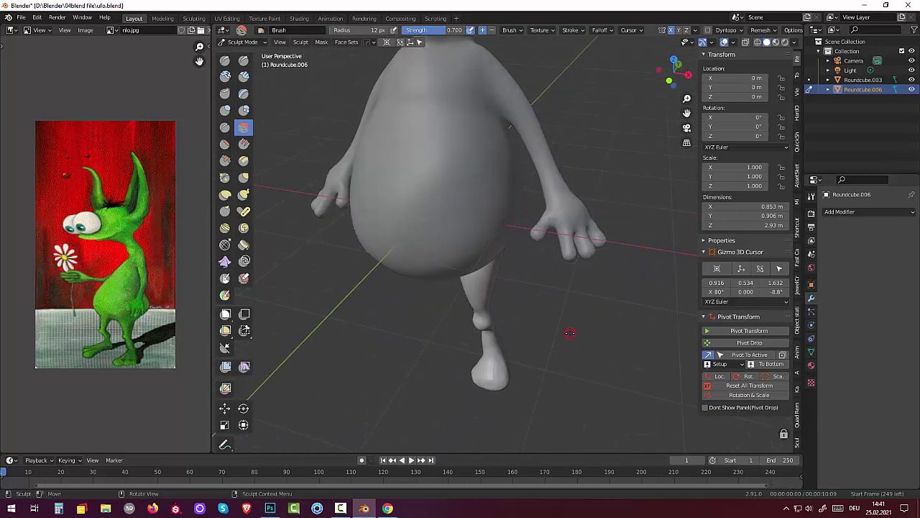
Switch the leg Roundcube.006 from Sculpt Mode to Object Mode and bring up the Add › Mesh menu.
{"action": "left_click", "coordinate": [243, 42]}
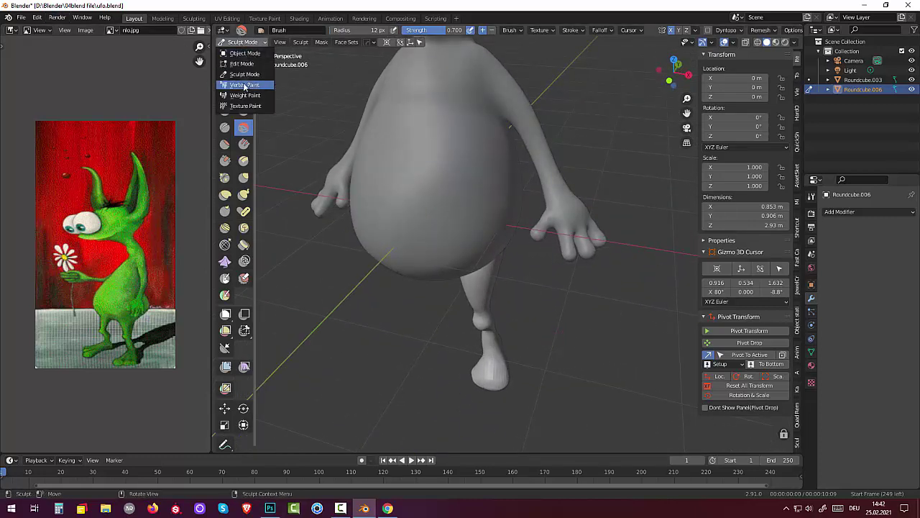
{"action": "left_click", "coordinate": [243, 54]}
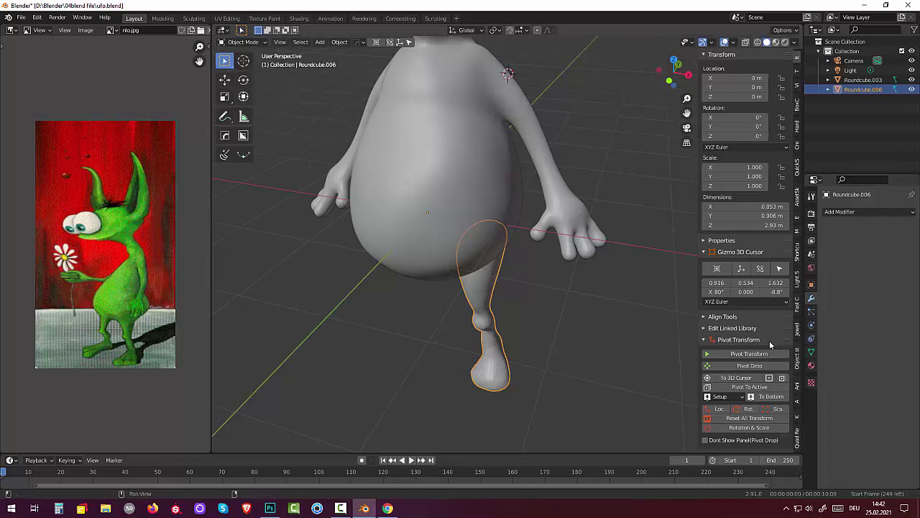
{"action": "key", "text": "shift+a"}
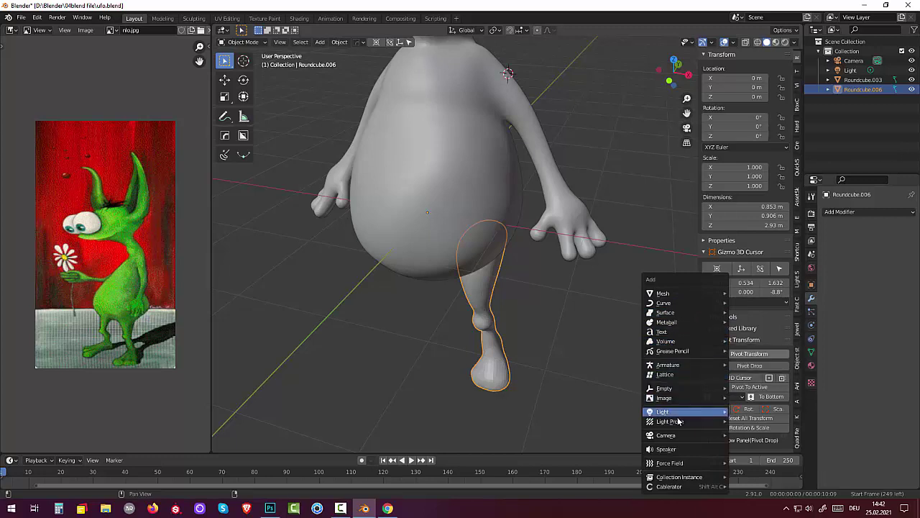
{"action": "mouse_move", "coordinate": [663, 293]}
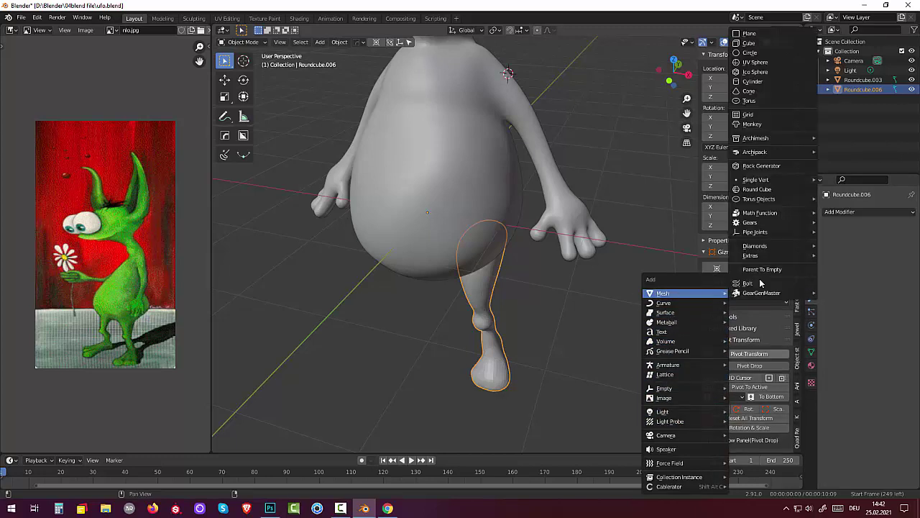
Add a Round Cube mesh and scale it down to 0.339.
{"action": "left_click", "coordinate": [762, 190]}
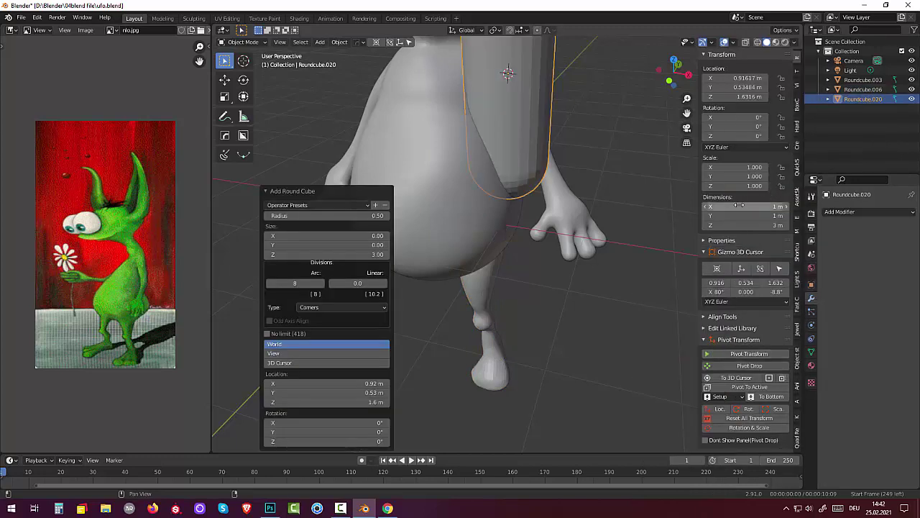
{"action": "scroll", "coordinate": [577, 217], "scroll_direction": "down", "scroll_amount": 5}
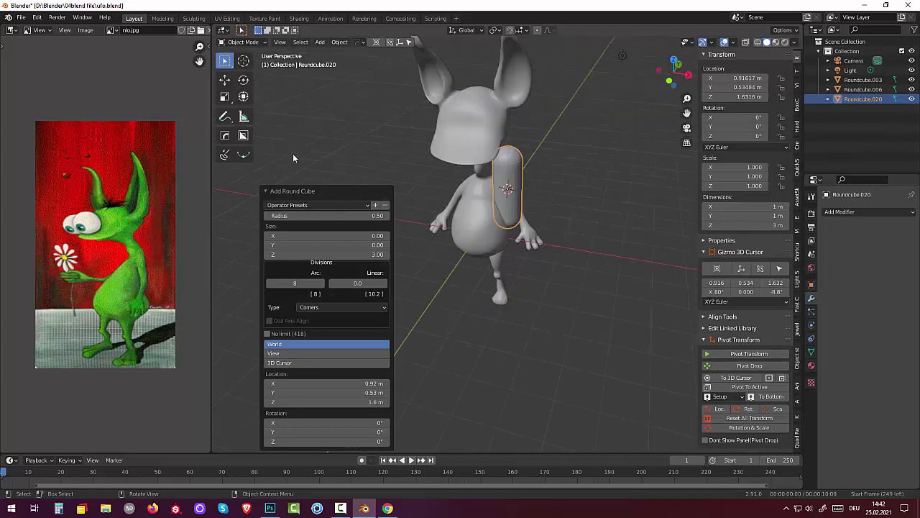
{"action": "left_click", "coordinate": [592, 229]}
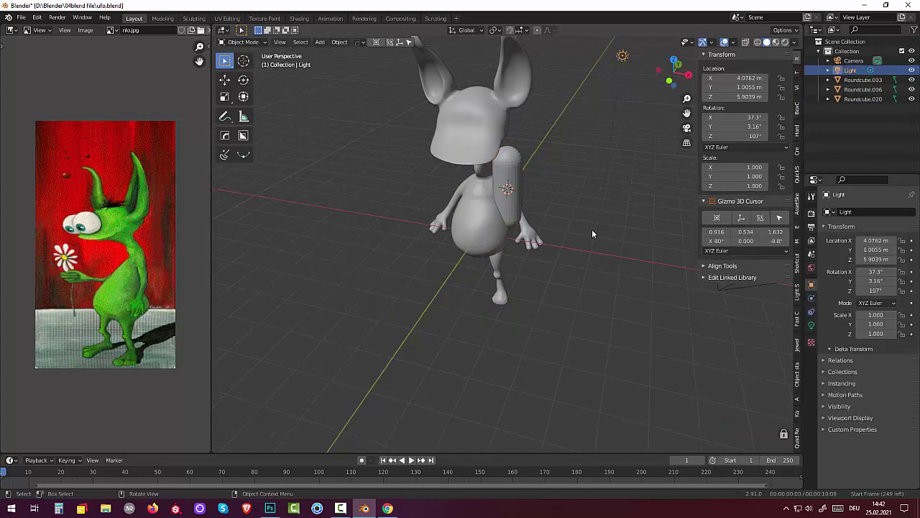
{"action": "left_click", "coordinate": [518, 182]}
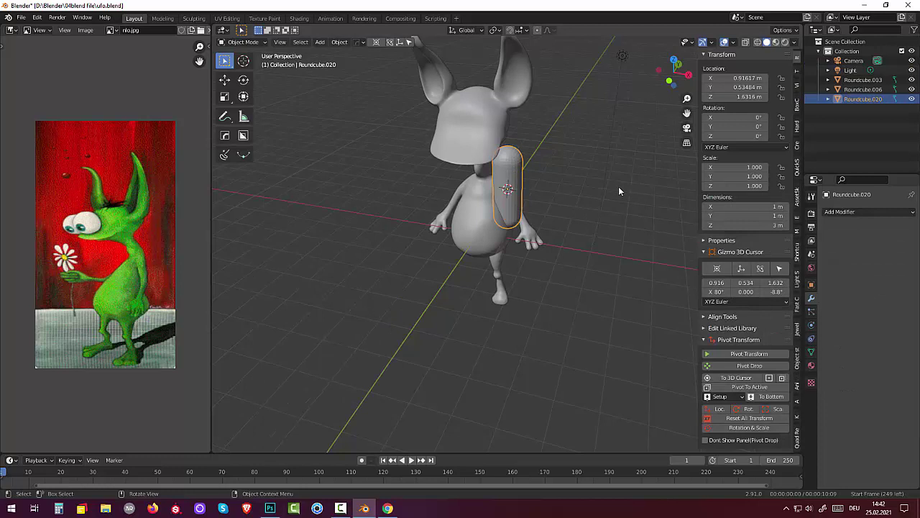
{"action": "key", "text": "s"}
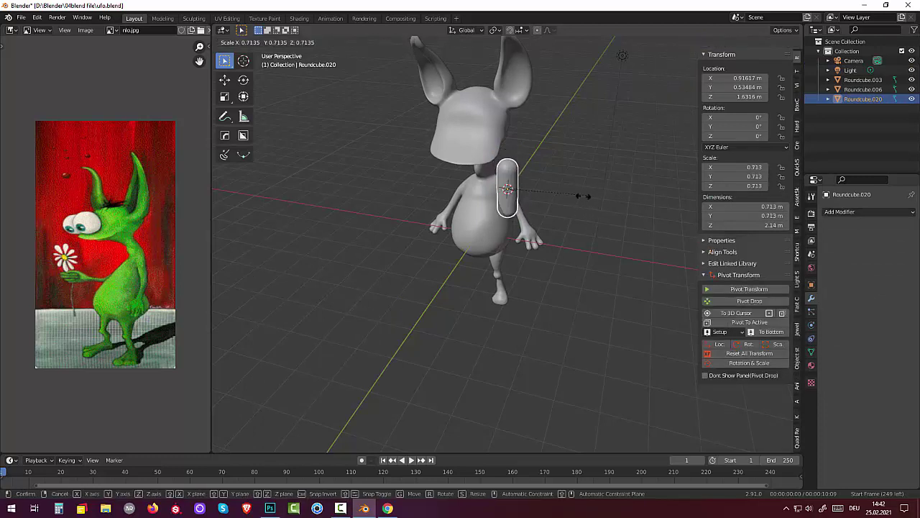
{"action": "left_click", "coordinate": [546, 206]}
{"action": "middle_click_drag", "start_coordinate": [548, 204], "coordinate": [504, 191]}
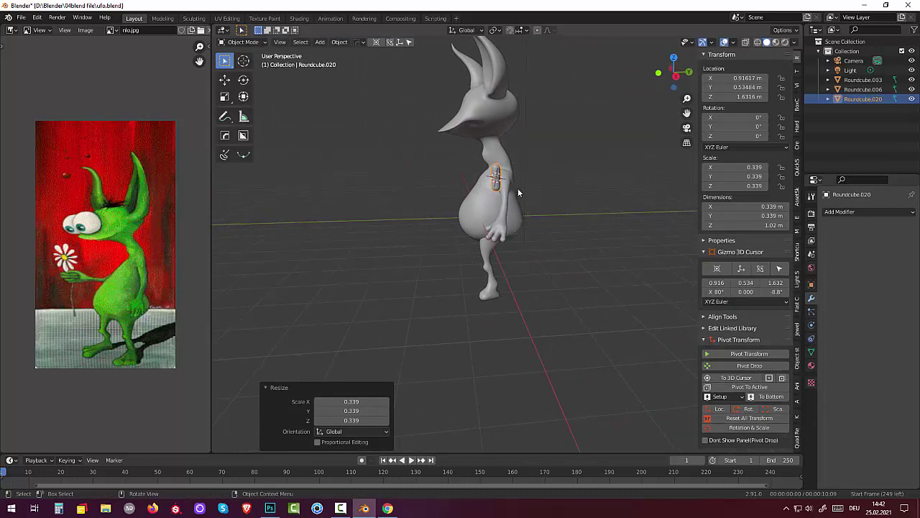
Rotate the round cube −85.2° about X and check it in right orthographic view.
{"action": "key", "text": "r"}
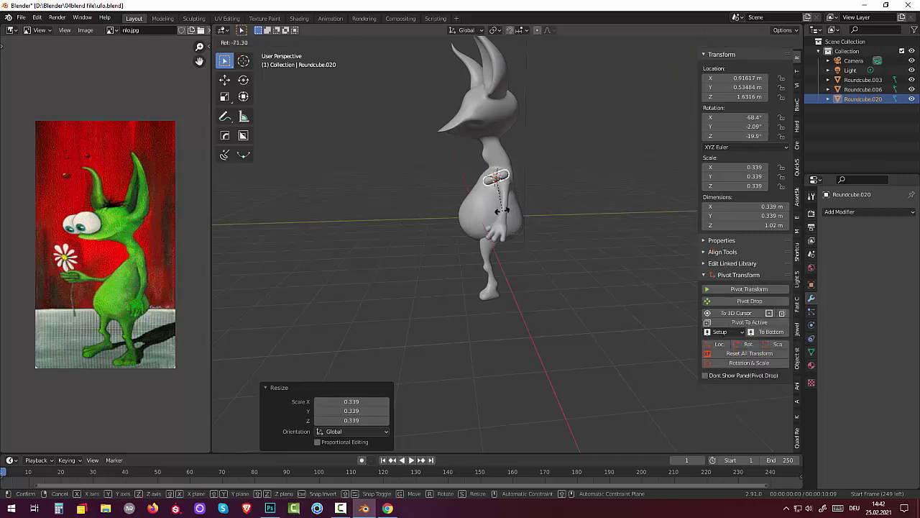
{"action": "key", "text": "x"}
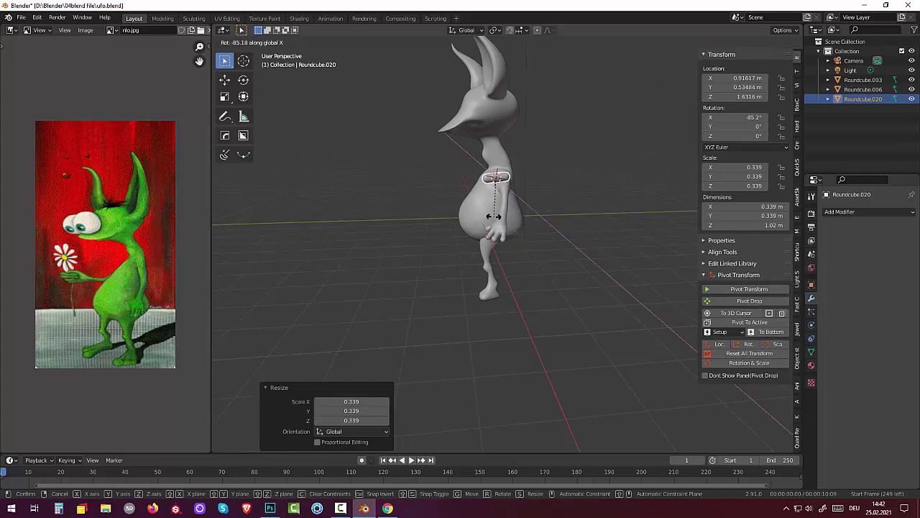
{"action": "left_click", "coordinate": [495, 221]}
{"action": "key", "text": "KP_3"}
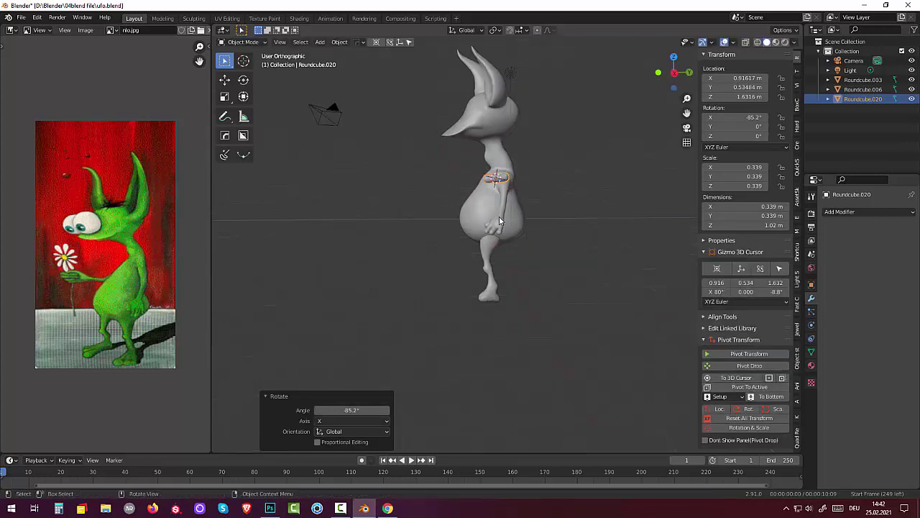
{"action": "left_click", "coordinate": [506, 179]}
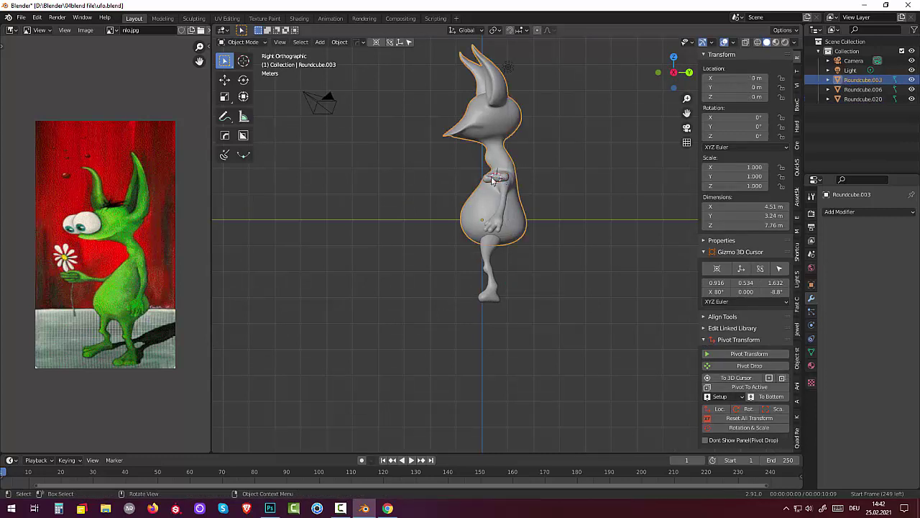
Move the small round cube Roundcube.020 down to the tip of the foot.
{"action": "left_click", "coordinate": [490, 181]}
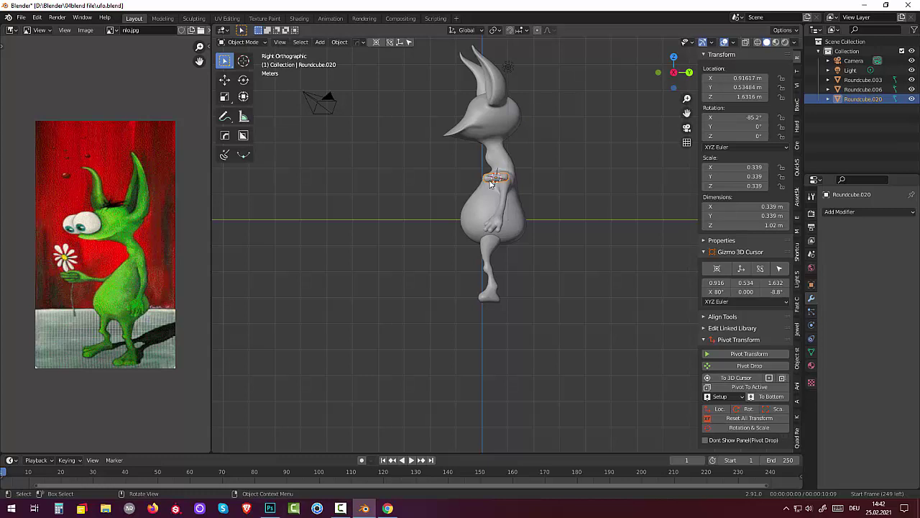
{"action": "key", "text": "g"}
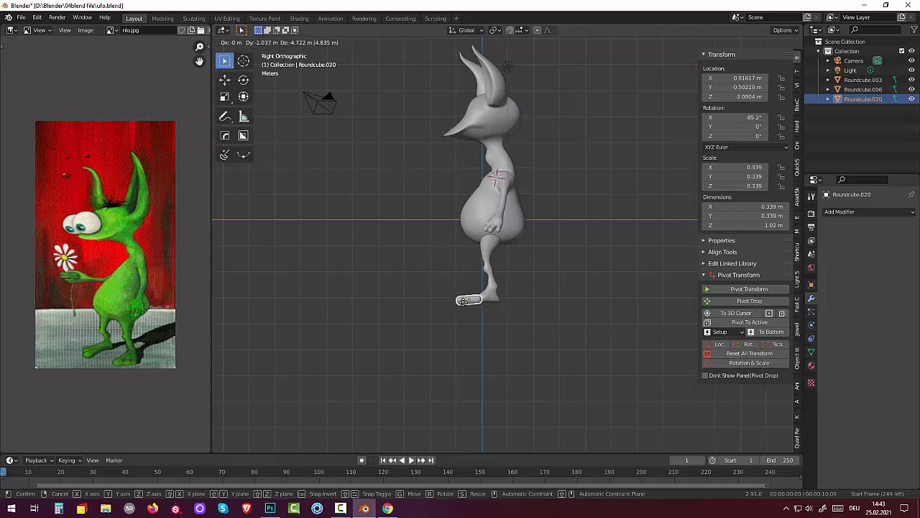
{"action": "left_click", "coordinate": [469, 298]}
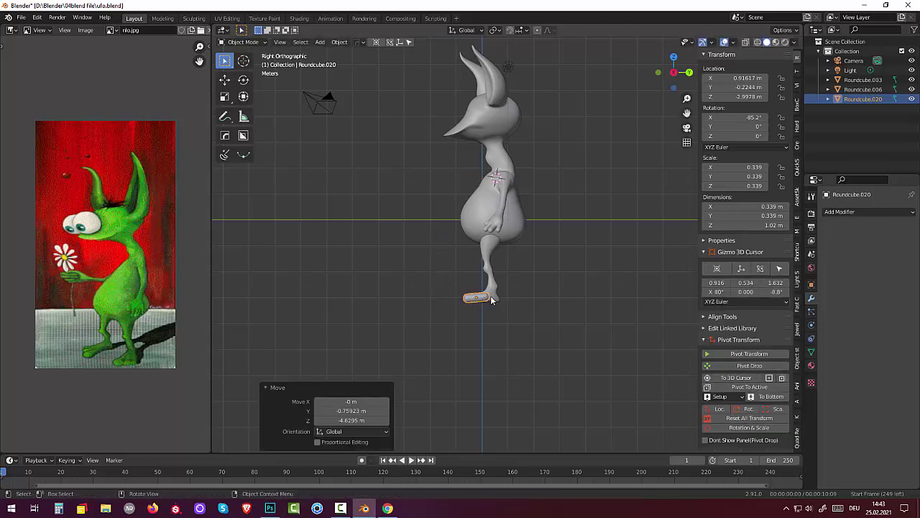
{"action": "mouse_move", "coordinate": [469, 298]}
{"action": "middle_mouse_down"}
{"action": "mouse_move", "coordinate": [638, 352]}
{"action": "mouse_move", "coordinate": [642, 338]}
{"action": "mouse_move", "coordinate": [617, 320]}
{"action": "middle_mouse_up"}
{"action": "scroll", "coordinate": [610, 318], "scroll_direction": "up", "scroll_amount": 2}
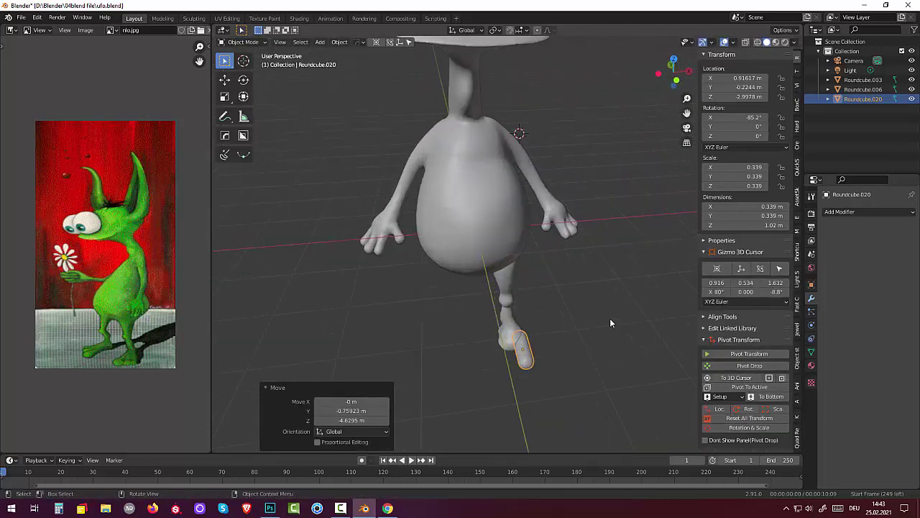
{"action": "scroll", "coordinate": [609, 318], "scroll_direction": "up", "scroll_amount": 2}
Shrink the toe piece to 0.237 and turn it, including around Z, to follow the foot.
{"action": "key", "text": "s"}
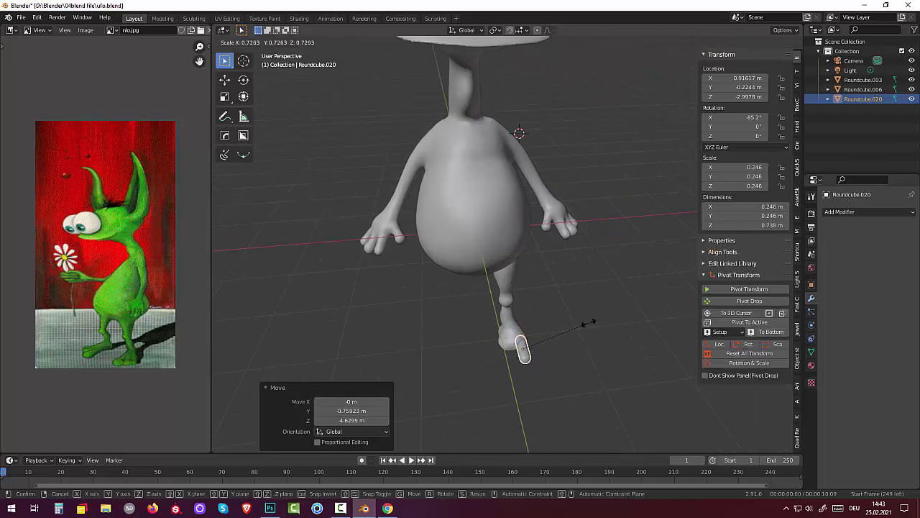
{"action": "left_click", "coordinate": [583, 344]}
{"action": "mouse_move", "coordinate": [582, 344]}
{"action": "middle_mouse_down"}
{"action": "mouse_move", "coordinate": [557, 358]}
{"action": "mouse_move", "coordinate": [578, 353]}
{"action": "mouse_move", "coordinate": [568, 349]}
{"action": "middle_mouse_up"}
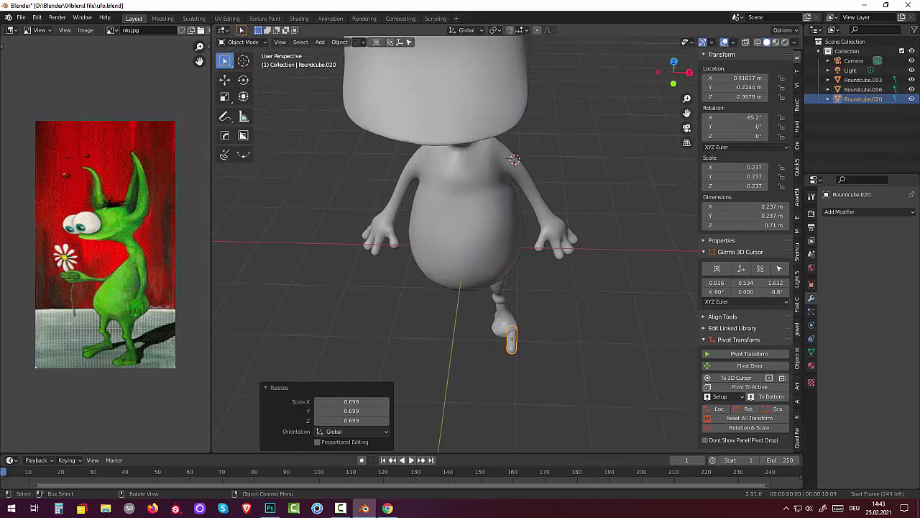
{"action": "key", "text": "r"}
{"action": "left_click", "coordinate": [595, 333]}
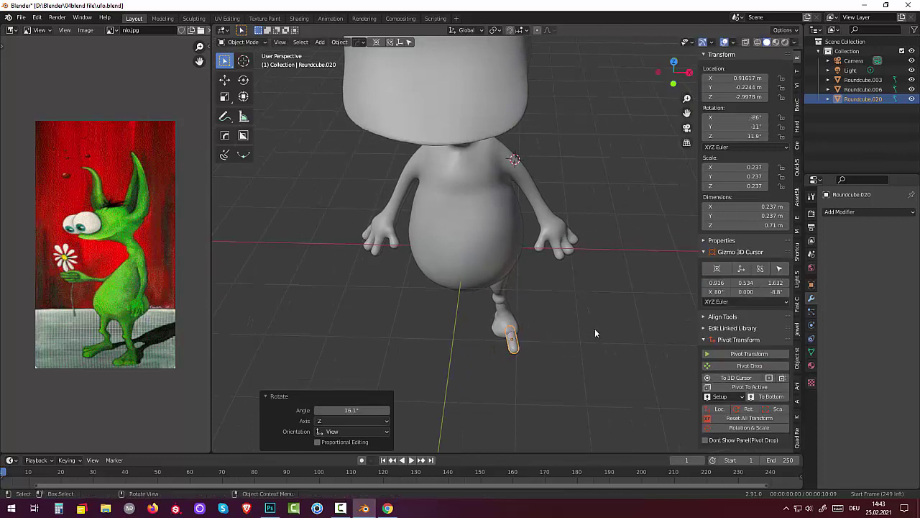
{"action": "key", "text": "g"}
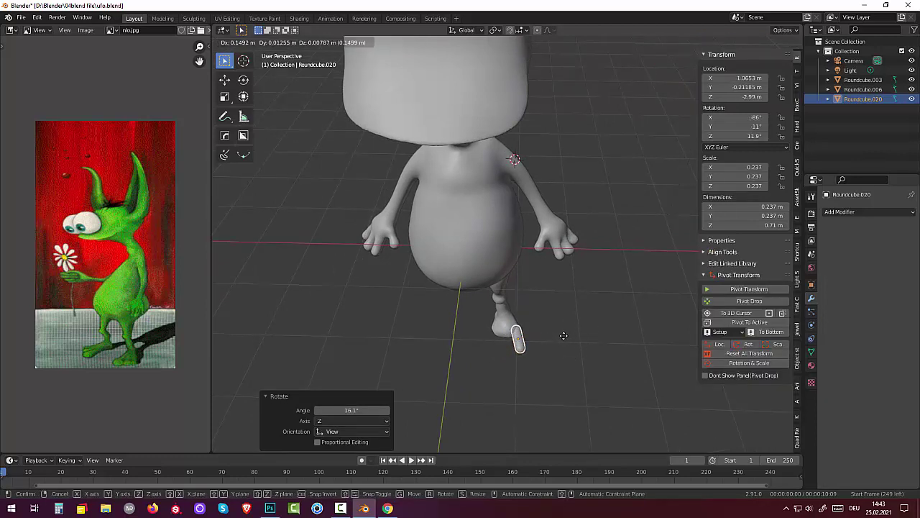
{"action": "left_click", "coordinate": [564, 336]}
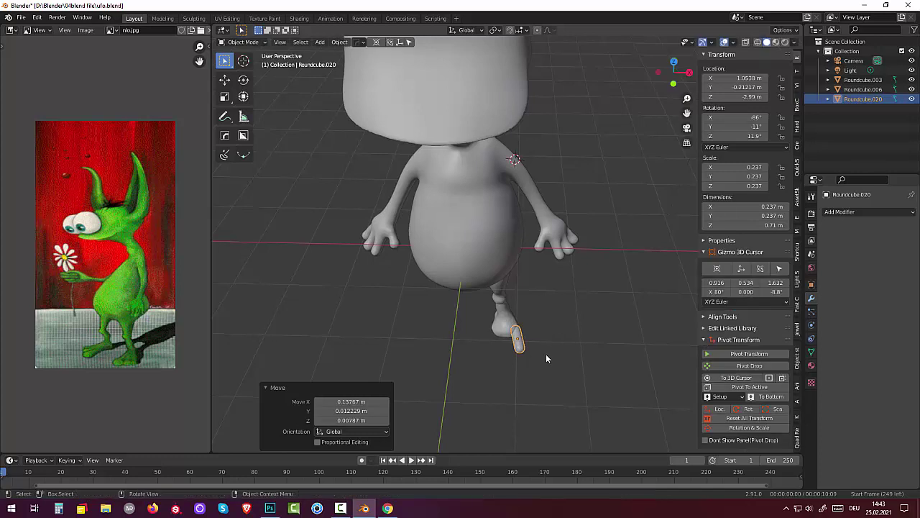
{"action": "key", "text": "r"}
{"action": "key", "text": "z"}
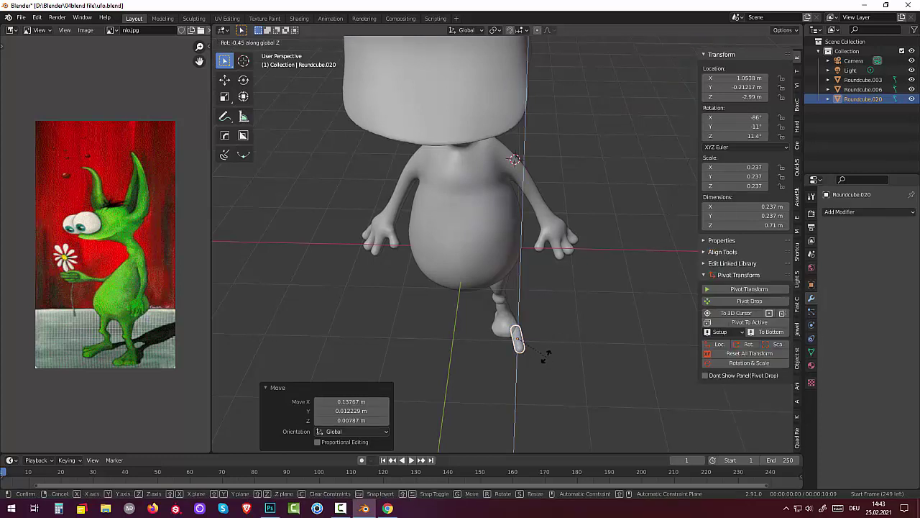
{"action": "left_click", "coordinate": [548, 348]}
Fine-tune the toe's position so it sits snugly at the front of the foot.
{"action": "scroll", "coordinate": [538, 350], "scroll_direction": "up", "scroll_amount": 2}
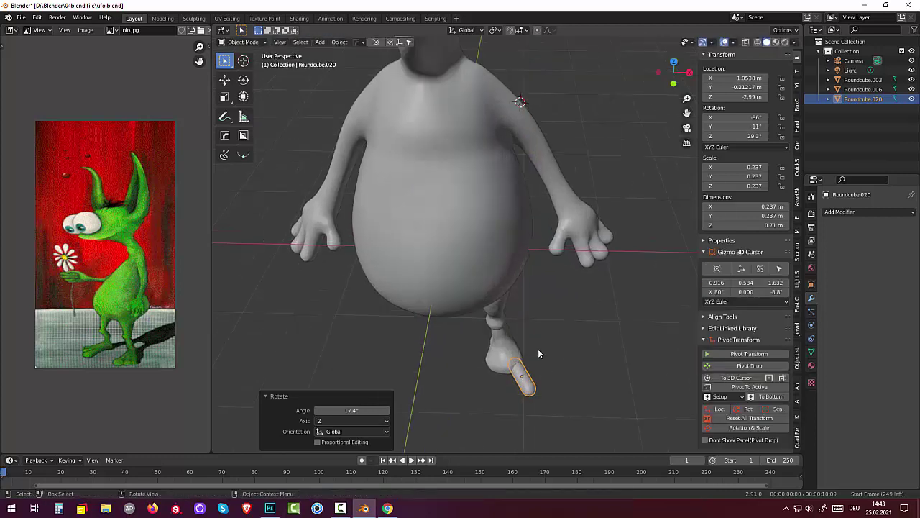
{"action": "key", "text": "g"}
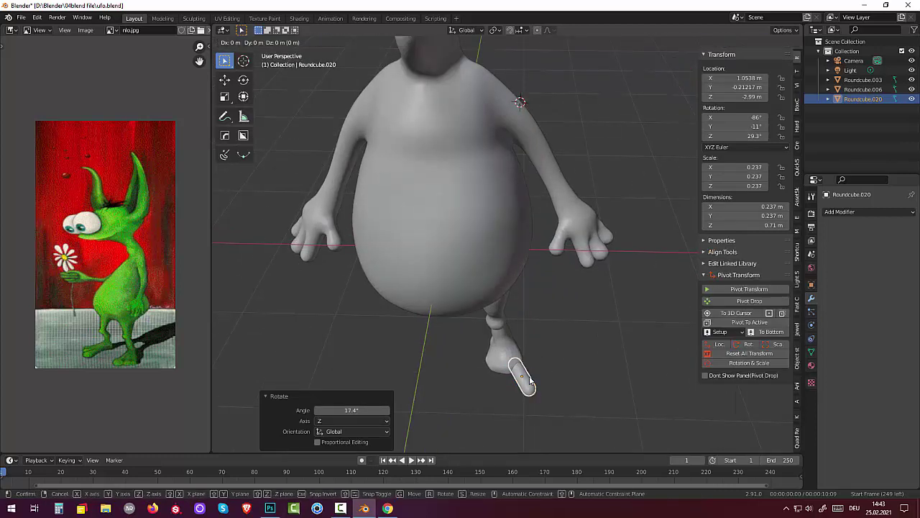
{"action": "left_click", "coordinate": [533, 375]}
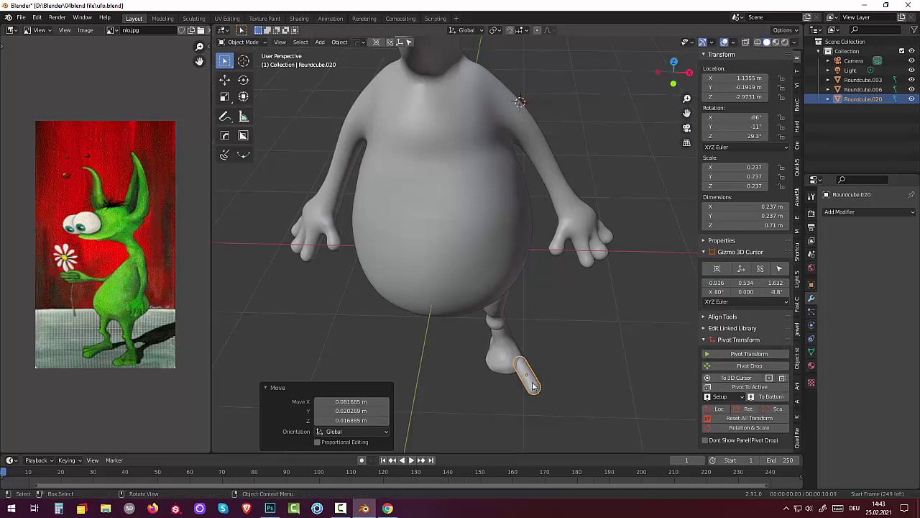
{"action": "key", "text": "g"}
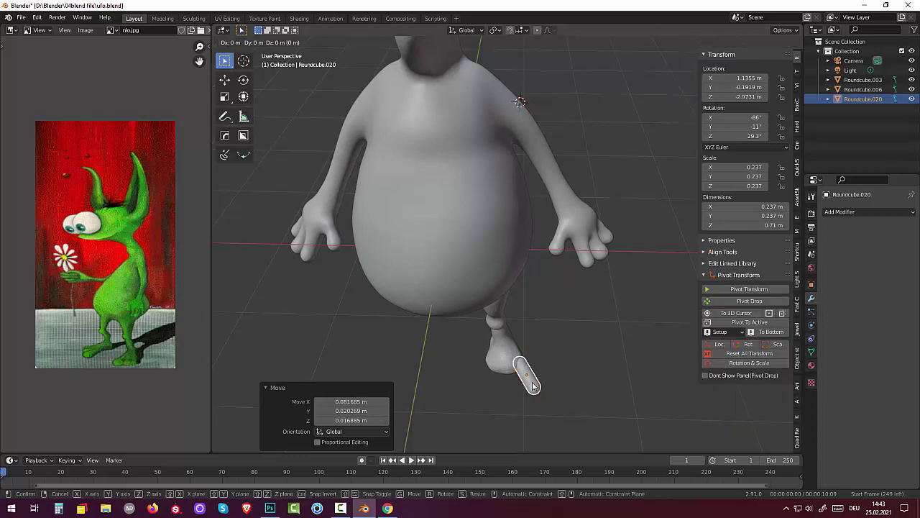
{"action": "left_click", "coordinate": [527, 377]}
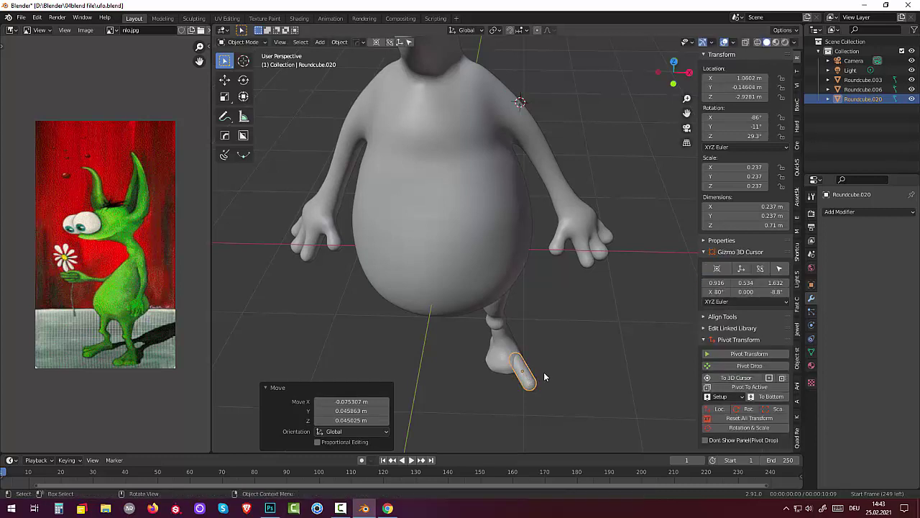
{"action": "middle_click_drag", "start_coordinate": [544, 372], "coordinate": [437, 298]}
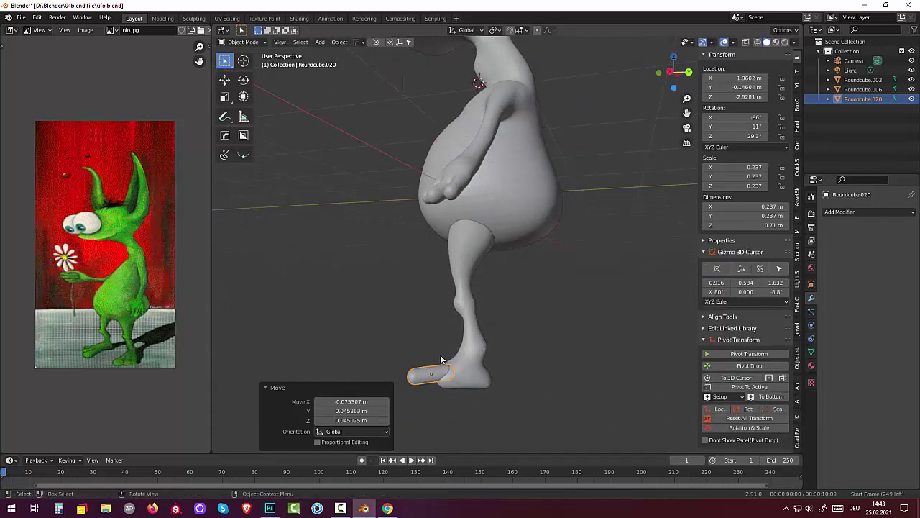
Rotate the toe and push it closer into the foot in right orthographic view.
{"action": "key", "text": "r"}
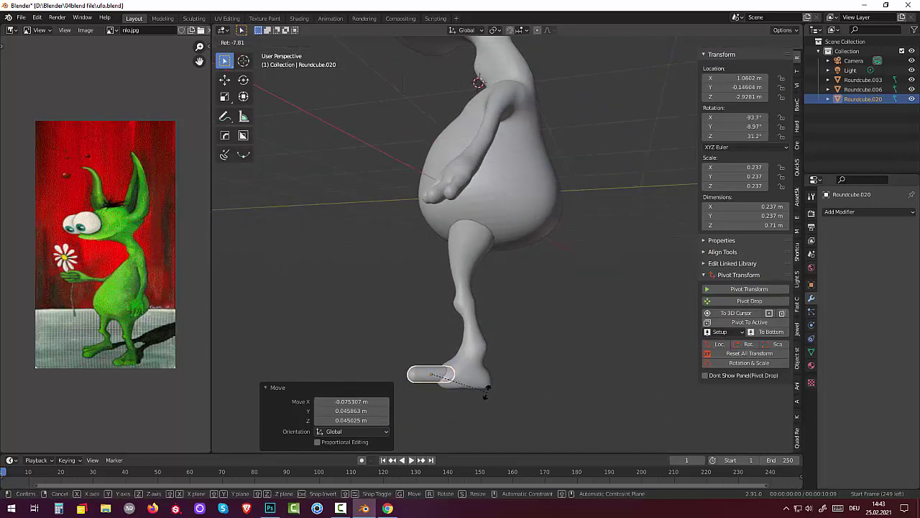
{"action": "left_click", "coordinate": [485, 389]}
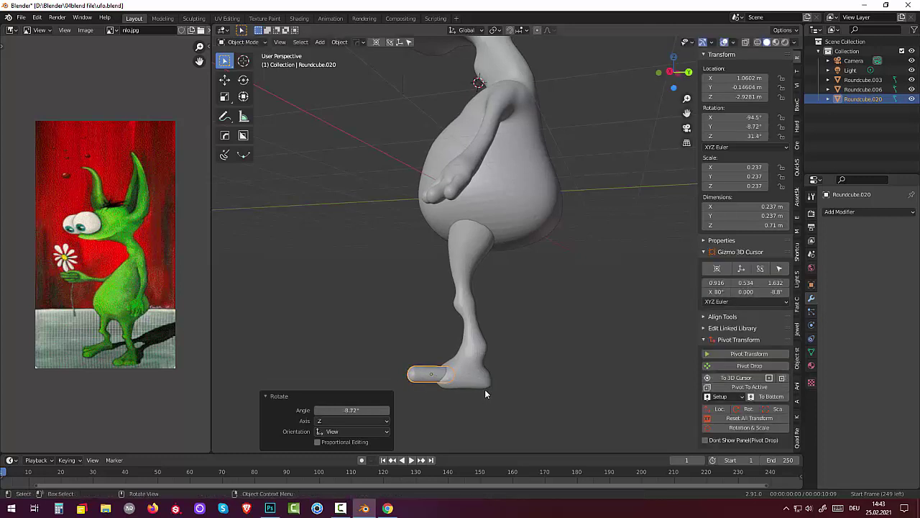
{"action": "key", "text": "KP_3"}
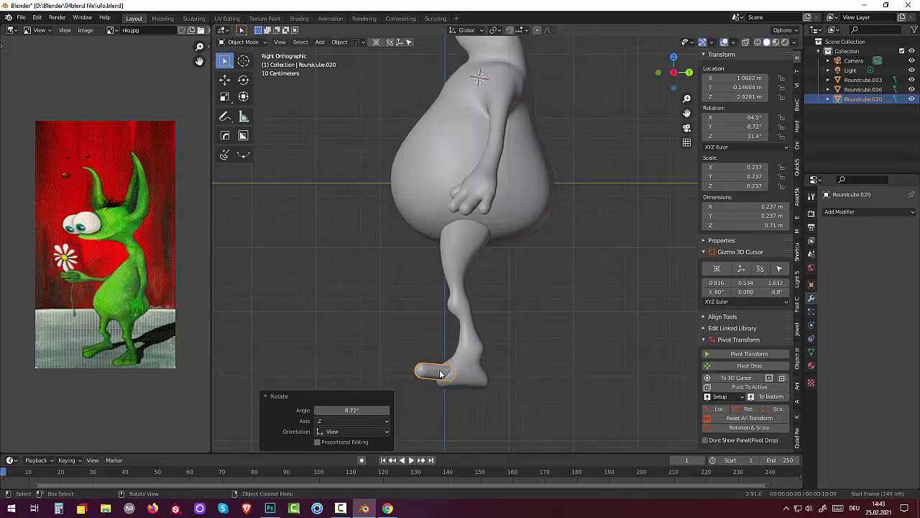
{"action": "key", "text": "g"}
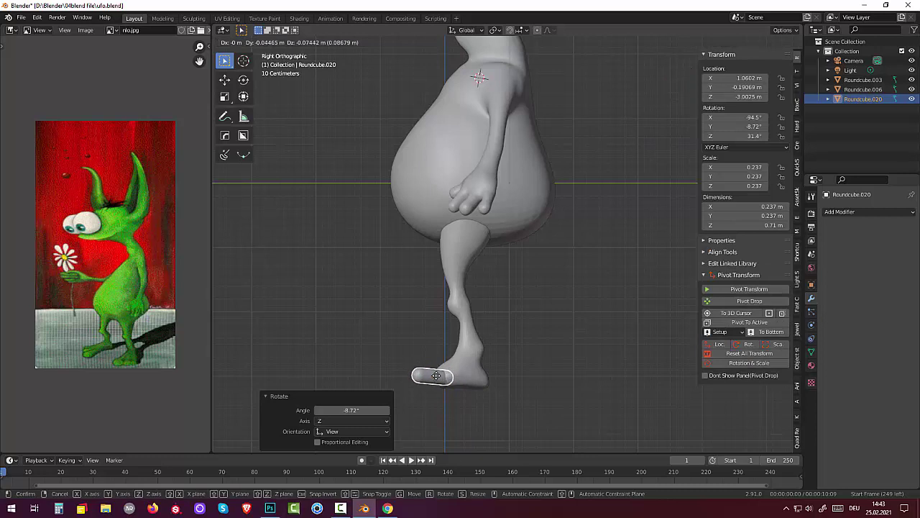
{"action": "left_click", "coordinate": [436, 375]}
{"action": "mouse_move", "coordinate": [436, 375]}
{"action": "middle_mouse_down"}
{"action": "mouse_move", "coordinate": [490, 394]}
{"action": "mouse_move", "coordinate": [510, 367]}
{"action": "mouse_move", "coordinate": [695, 374]}
{"action": "mouse_move", "coordinate": [668, 376]}
{"action": "middle_mouse_up"}
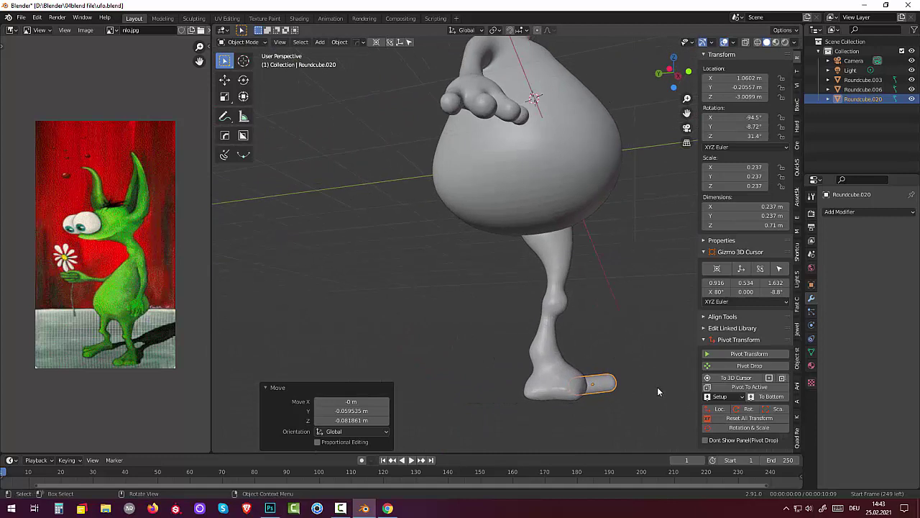
Tilt the toe to −89.9°, −9.93°, 31.9° and slide a duplicate beside it.
{"action": "key", "text": "r"}
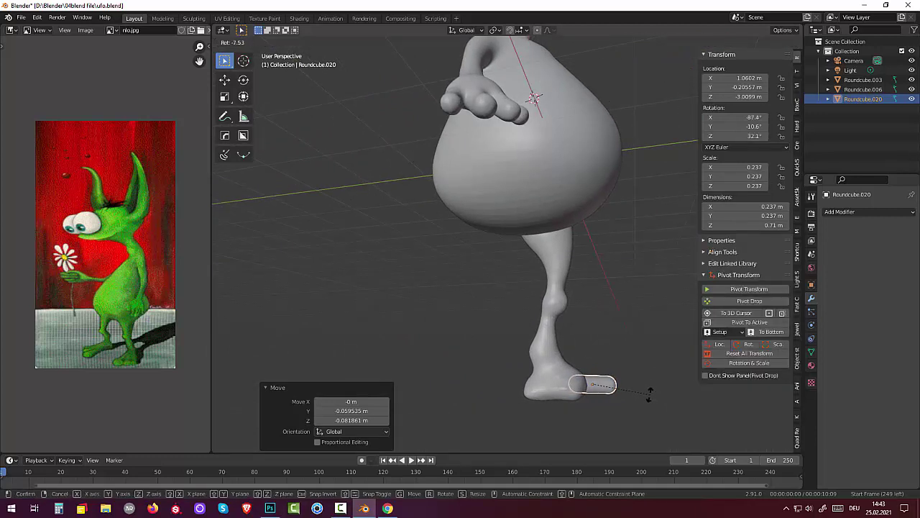
{"action": "left_click", "coordinate": [648, 392]}
{"action": "mouse_move", "coordinate": [648, 392]}
{"action": "middle_mouse_down"}
{"action": "mouse_move", "coordinate": [597, 389]}
{"action": "mouse_move", "coordinate": [545, 409]}
{"action": "mouse_move", "coordinate": [424, 406]}
{"action": "mouse_move", "coordinate": [299, 327]}
{"action": "mouse_move", "coordinate": [292, 354]}
{"action": "mouse_move", "coordinate": [492, 399]}
{"action": "mouse_move", "coordinate": [525, 424]}
{"action": "middle_mouse_up"}
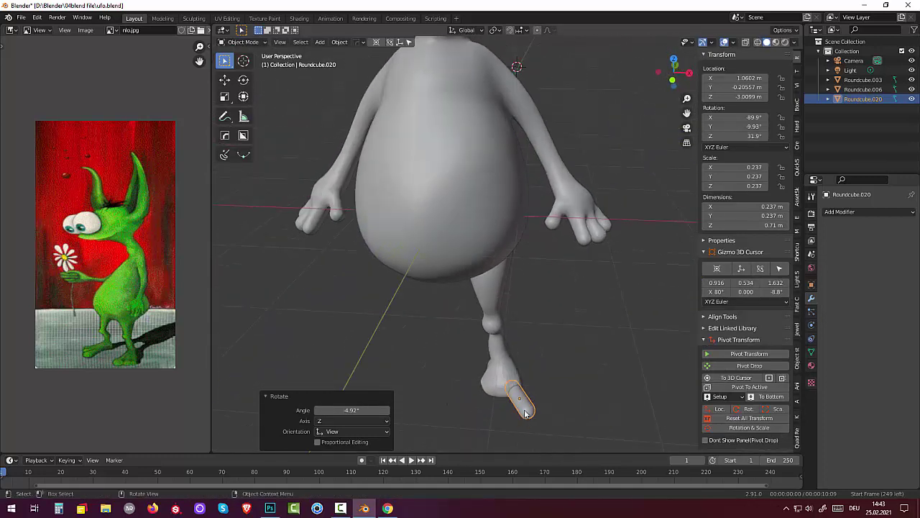
{"action": "left_click_drag", "start_coordinate": [526, 397], "coordinate": [508, 397]}
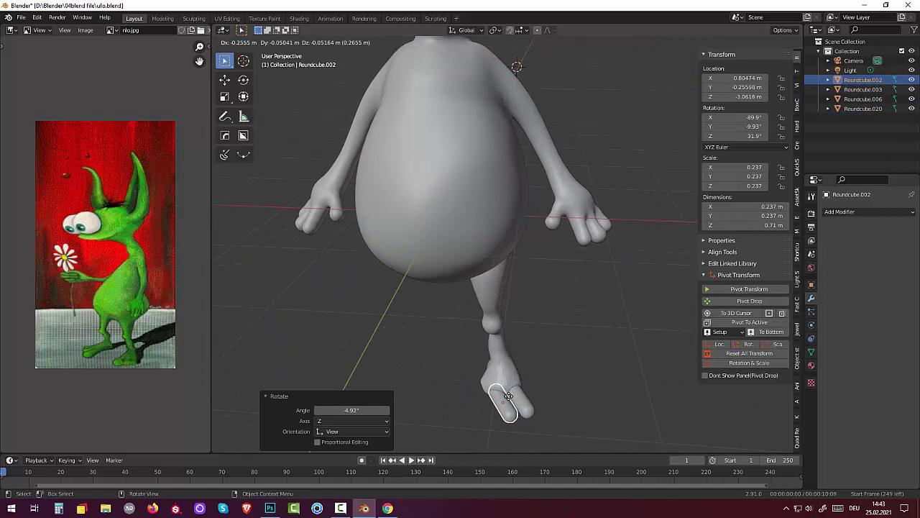
Set the second toe Roundcube.002 beside the first, fanned outward to −79.5°, 22.7°, 13.3°.
{"action": "left_click", "coordinate": [510, 396]}
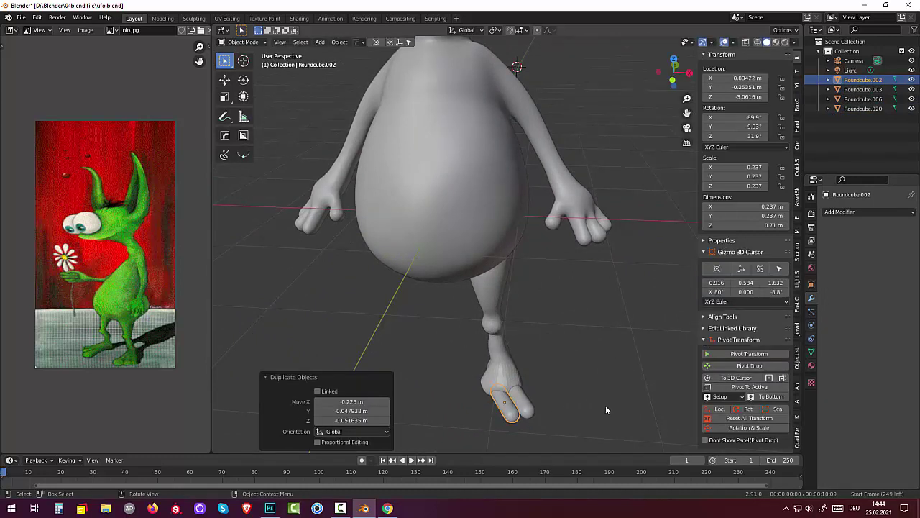
{"action": "key", "text": "r"}
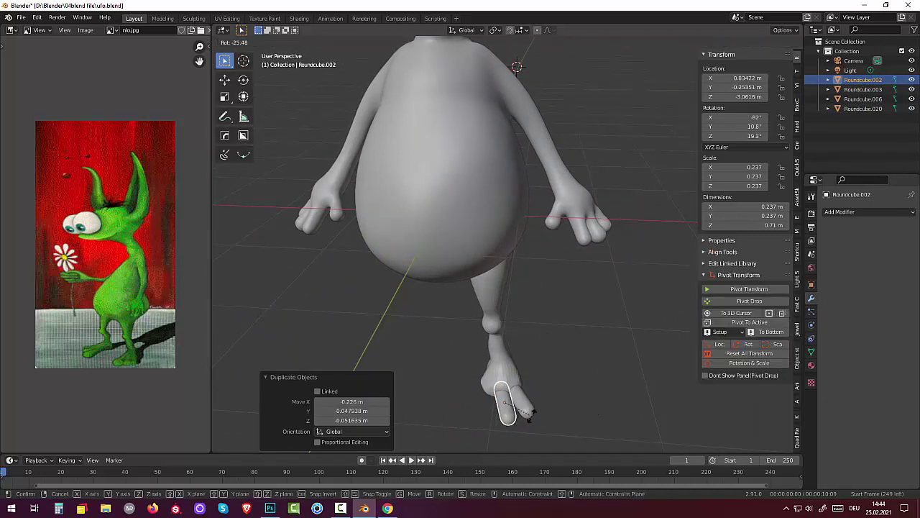
{"action": "left_click", "coordinate": [527, 416]}
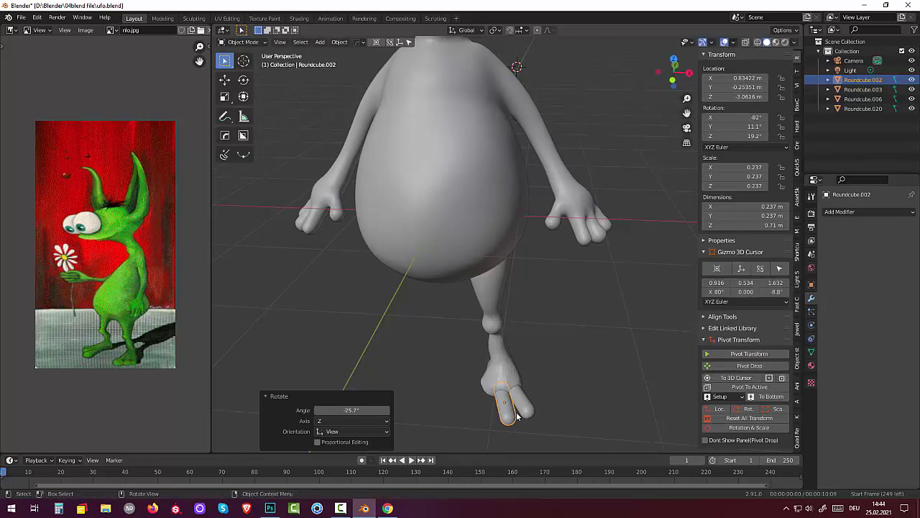
{"action": "key", "text": "g"}
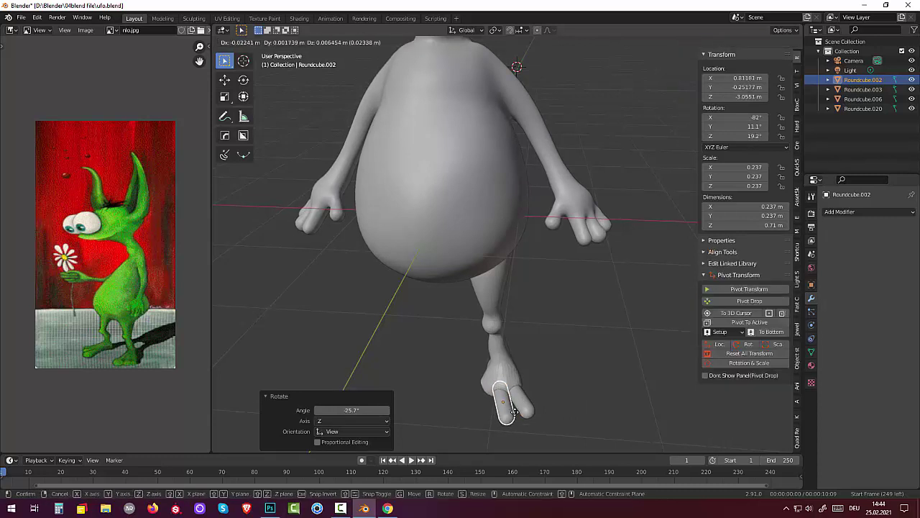
{"action": "left_click", "coordinate": [518, 417]}
{"action": "key", "text": "r"}
{"action": "left_click", "coordinate": [512, 416]}
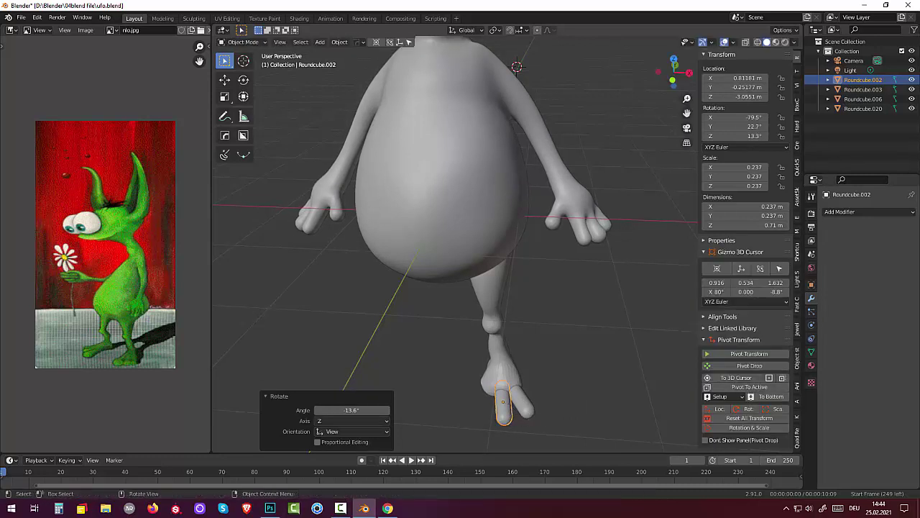
{"action": "left_click", "coordinate": [505, 412]}
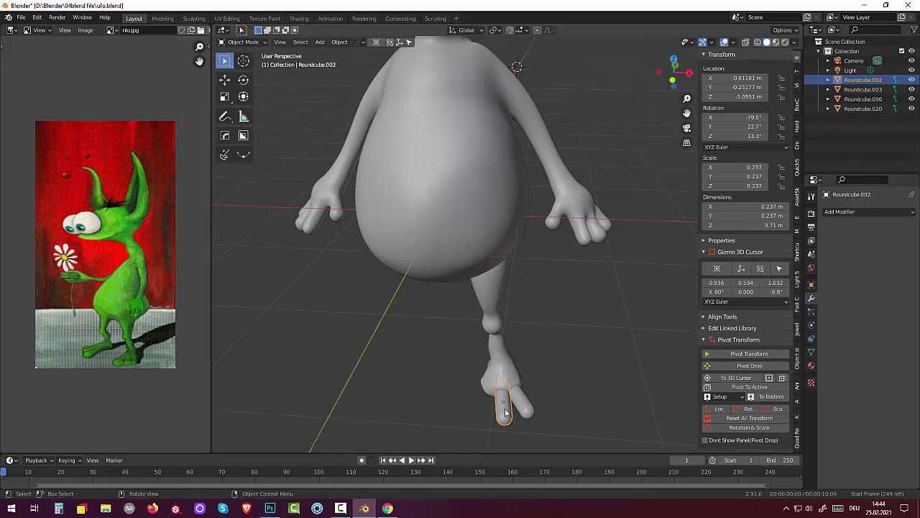
{"action": "key", "text": "g"}
{"action": "left_click", "coordinate": [501, 413]}
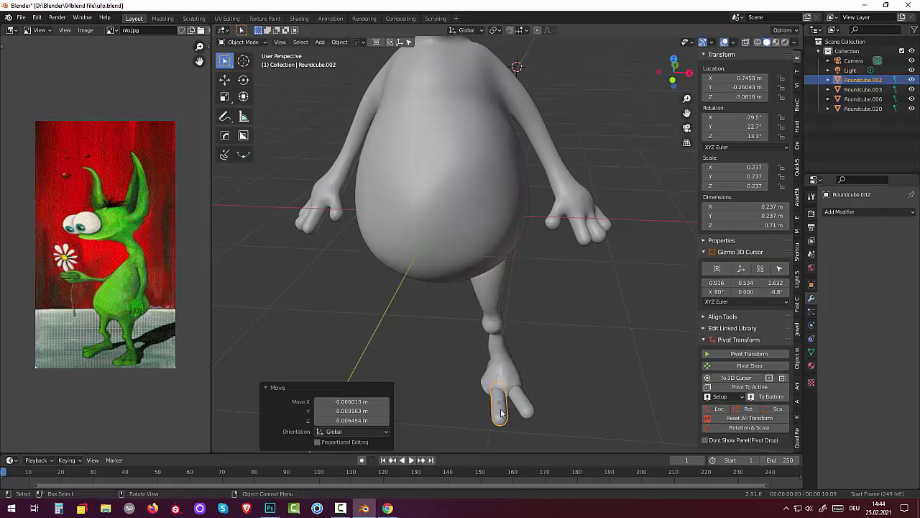
{"action": "middle_click_drag", "start_coordinate": [501, 412], "coordinate": [553, 417]}
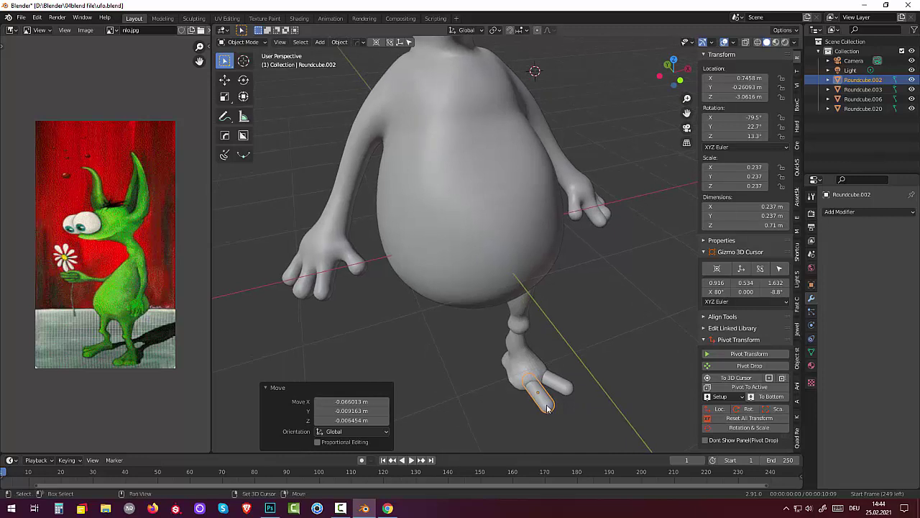
{"action": "key", "text": "shift+d"}
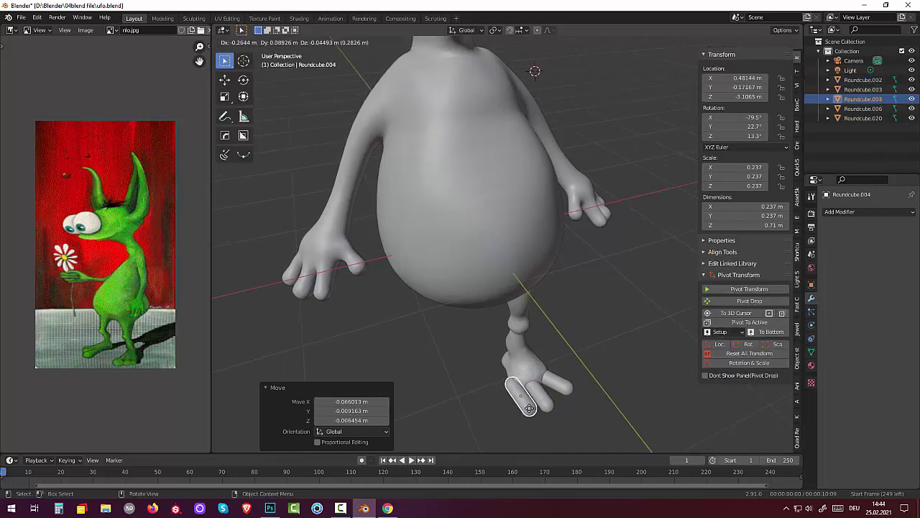
Place the third toe Roundcube.004 beside the others, rotated to −59.9°, 47°, 5.04°.
{"action": "left_click", "coordinate": [532, 408]}
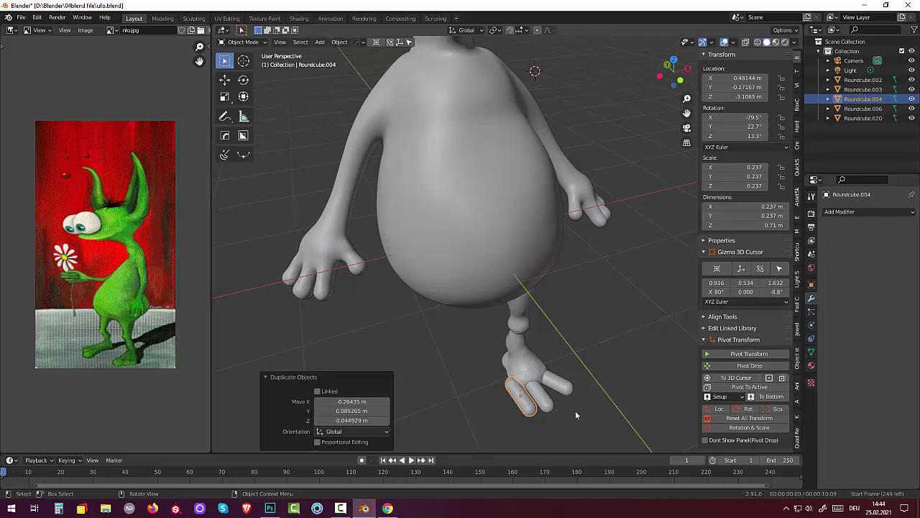
{"action": "key", "text": "r"}
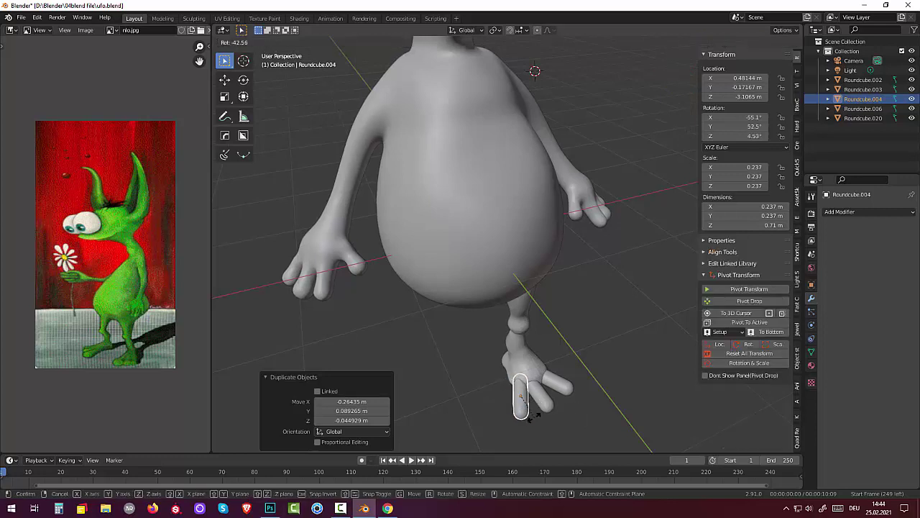
{"action": "left_click", "coordinate": [539, 414]}
{"action": "mouse_move", "coordinate": [540, 414]}
{"action": "middle_mouse_down"}
{"action": "mouse_move", "coordinate": [591, 427]}
{"action": "mouse_move", "coordinate": [566, 378]}
{"action": "middle_mouse_up"}
{"action": "left_click", "coordinate": [563, 380]}
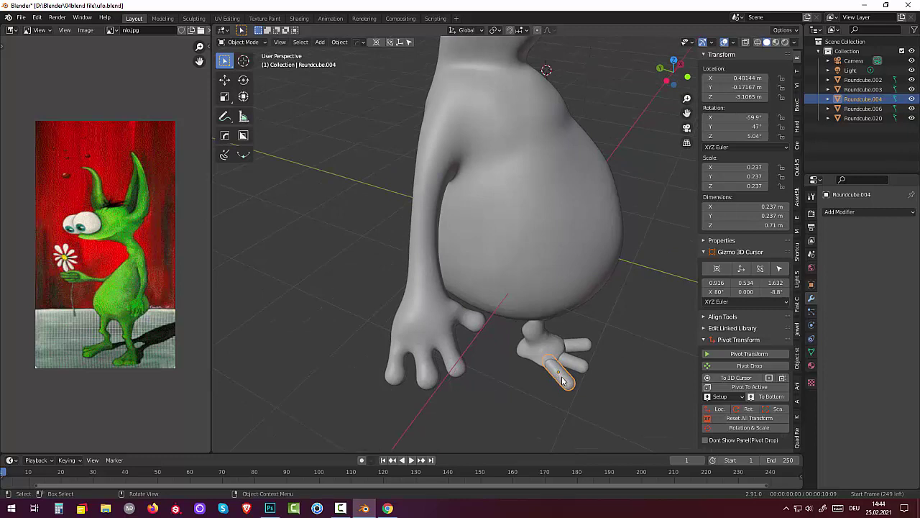
{"action": "key", "text": "g"}
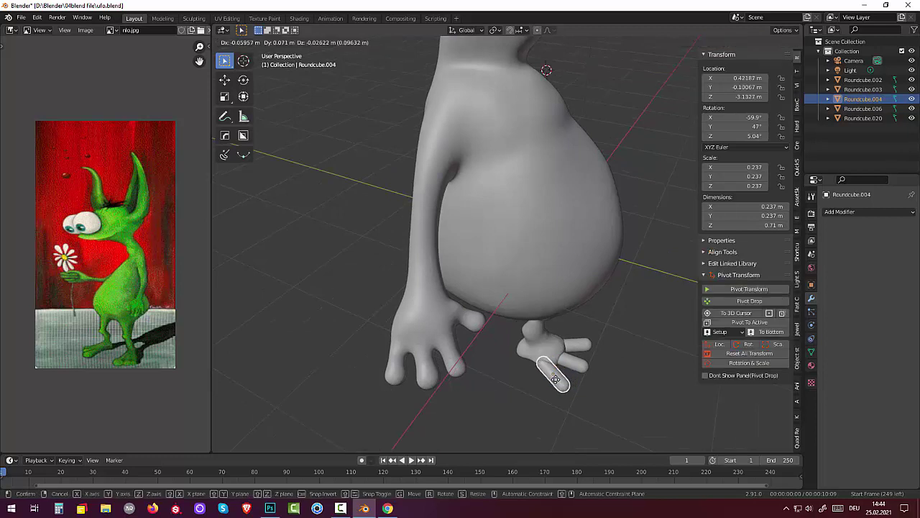
{"action": "left_click", "coordinate": [558, 378]}
{"action": "mouse_move", "coordinate": [558, 378]}
{"action": "middle_mouse_down"}
{"action": "mouse_move", "coordinate": [491, 393]}
{"action": "mouse_move", "coordinate": [499, 384]}
{"action": "middle_mouse_up"}
Rotate and reposition the middle toe, then switch to right orthographic view.
{"action": "left_click", "coordinate": [500, 386]}
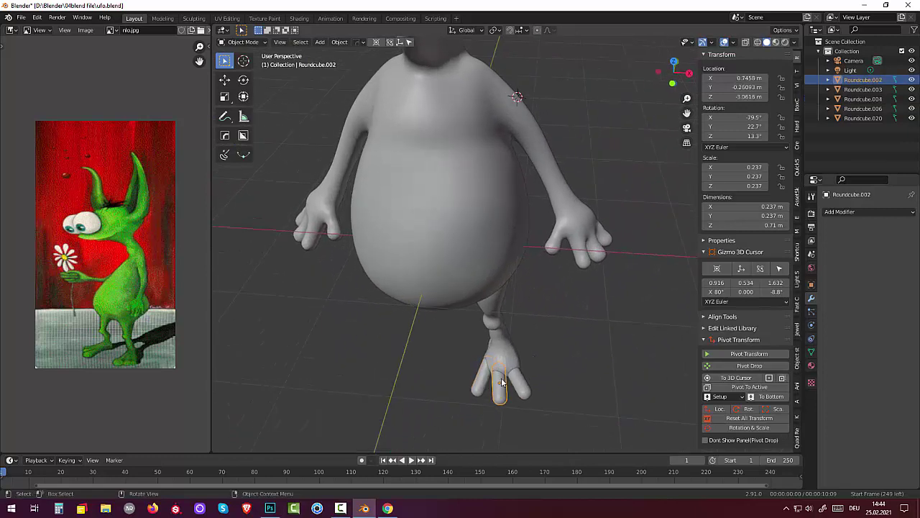
{"action": "key", "text": "r"}
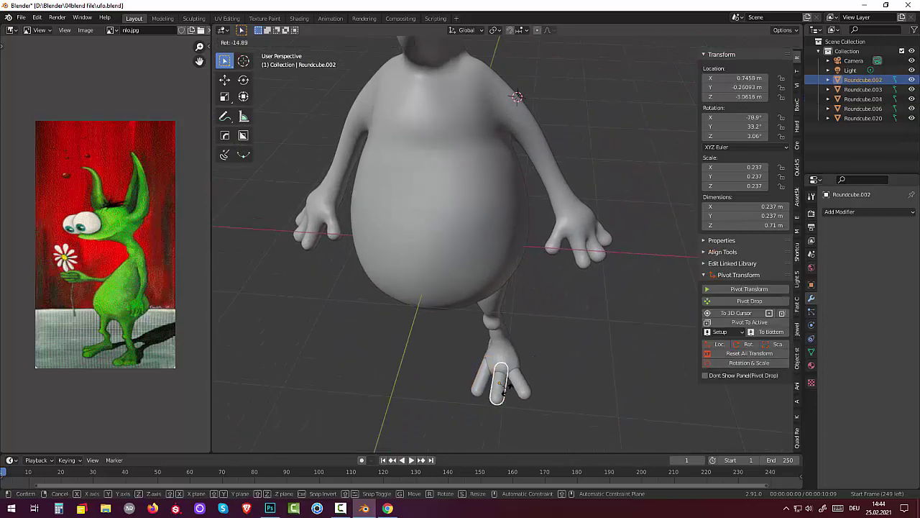
{"action": "left_click", "coordinate": [510, 394]}
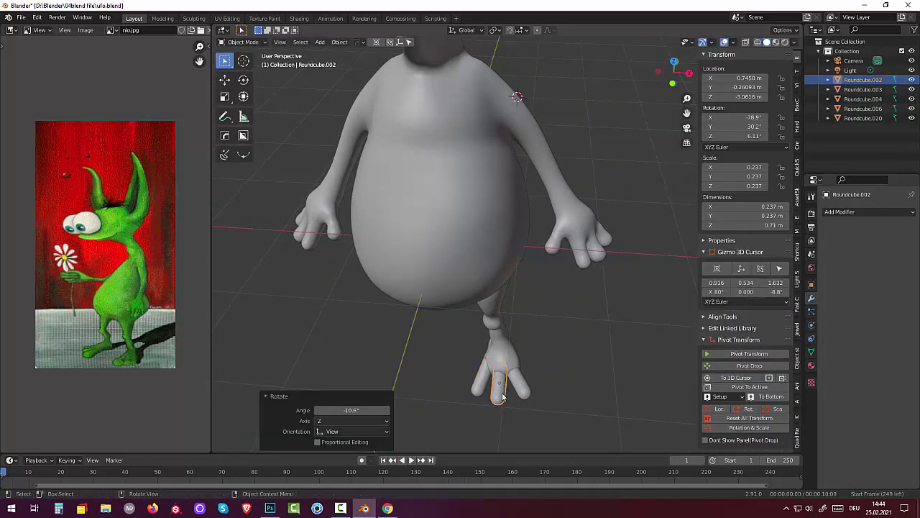
{"action": "key", "text": "g"}
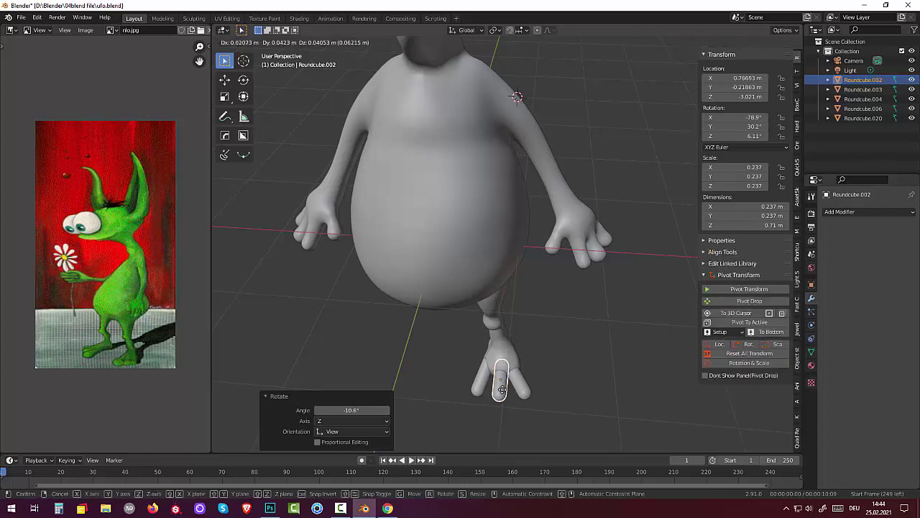
{"action": "left_click", "coordinate": [501, 388]}
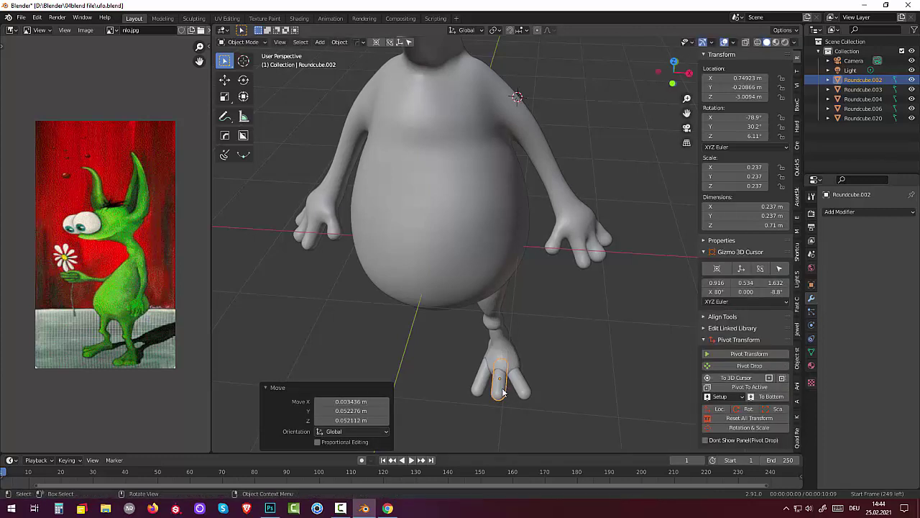
{"action": "mouse_move", "coordinate": [566, 385]}
{"action": "middle_mouse_down"}
{"action": "mouse_move", "coordinate": [509, 370]}
{"action": "mouse_move", "coordinate": [485, 310]}
{"action": "mouse_move", "coordinate": [474, 317]}
{"action": "middle_mouse_up"}
{"action": "key", "text": "KP_3"}
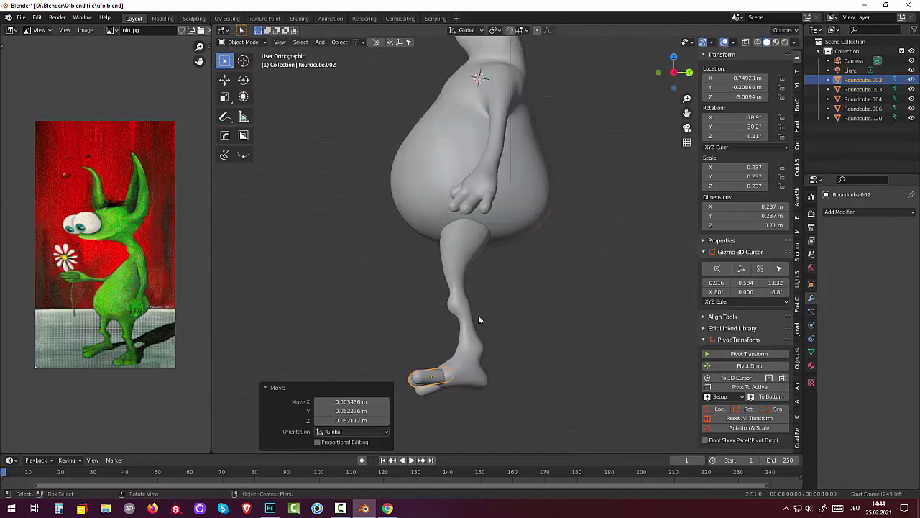
Move and tilt the lower toe so it matches the angle of the foot.
{"action": "left_click", "coordinate": [435, 393]}
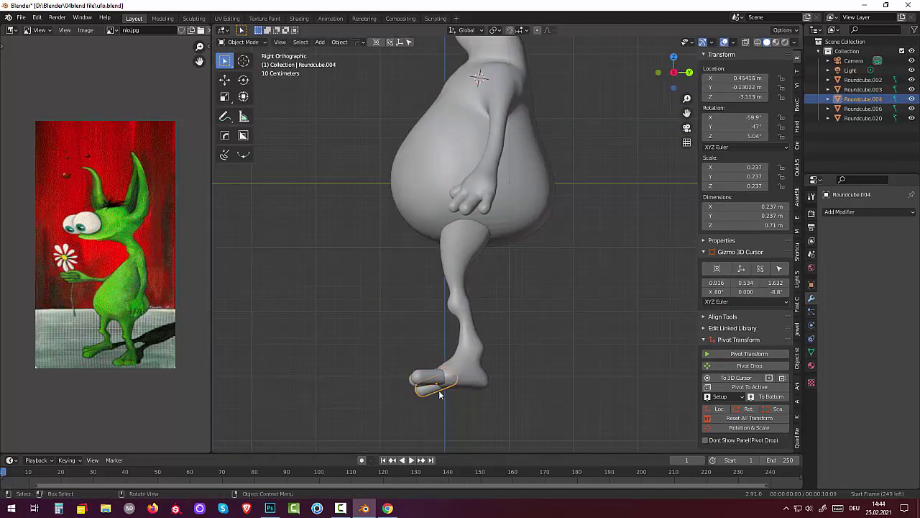
{"action": "key", "text": "g"}
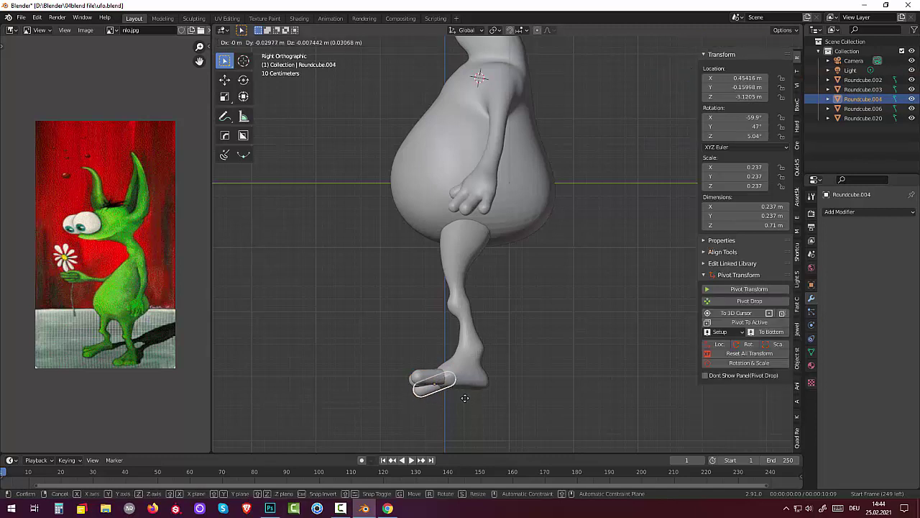
{"action": "left_click", "coordinate": [464, 394]}
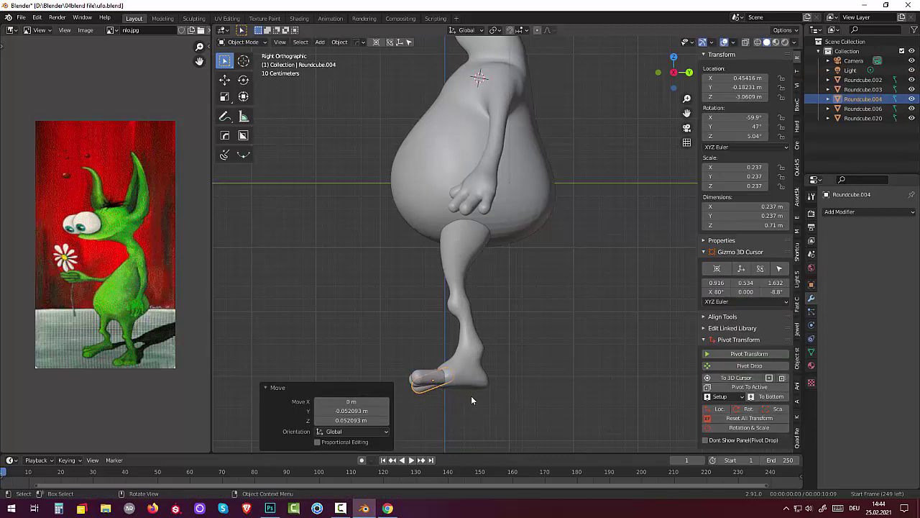
{"action": "key", "text": "r"}
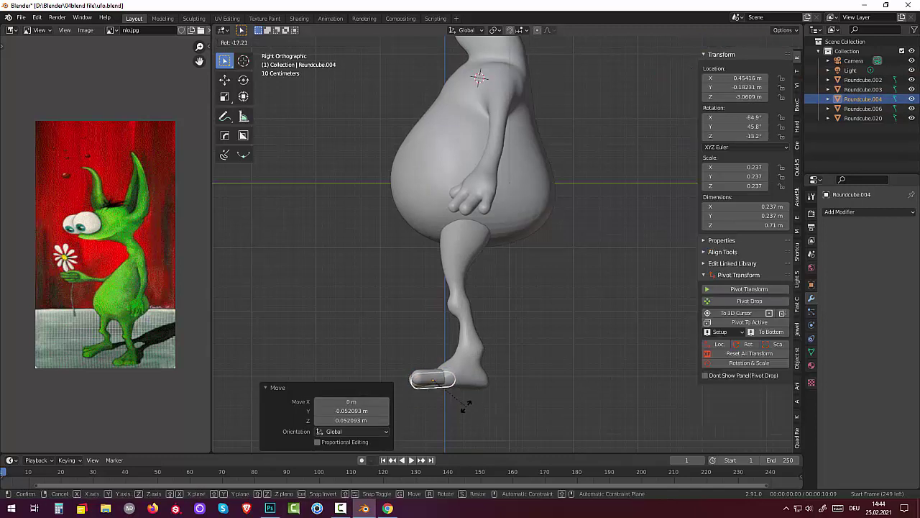
{"action": "left_click", "coordinate": [466, 405]}
{"action": "key", "text": "g"}
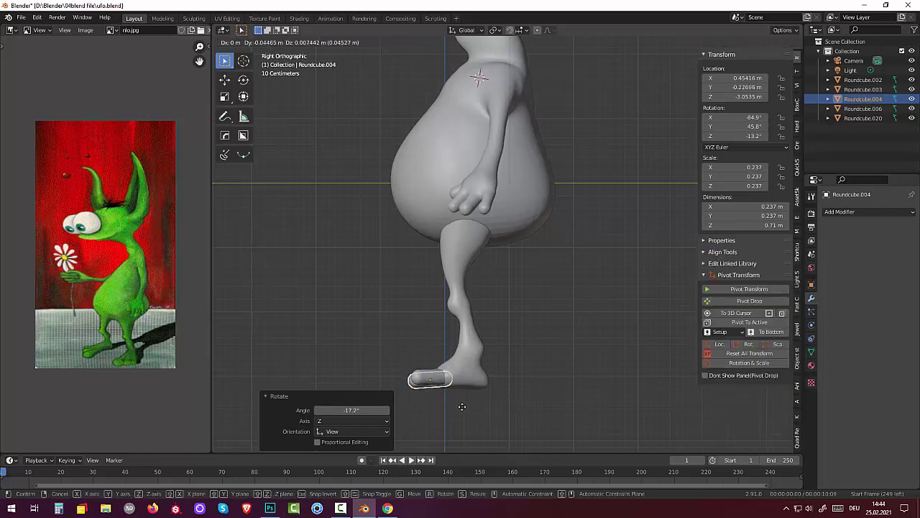
{"action": "left_click", "coordinate": [461, 410]}
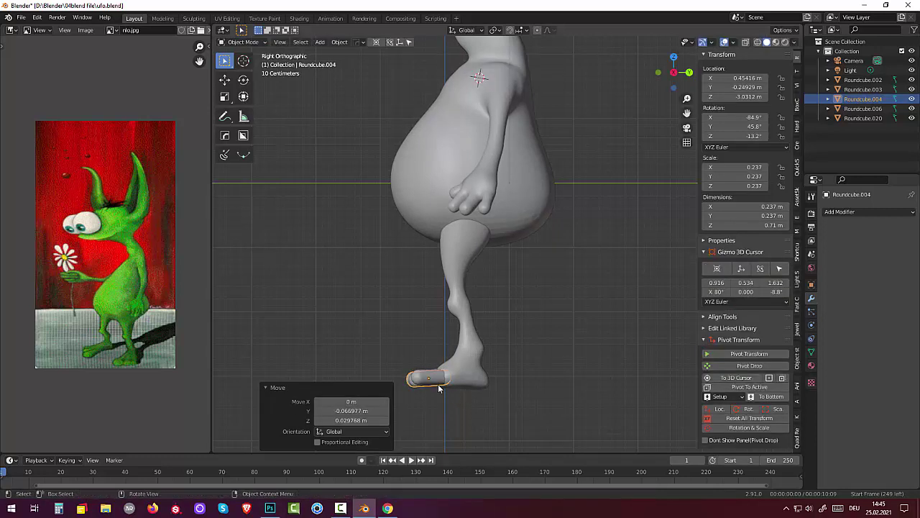
Rotate the remaining toe to lie level with the foot, then view from the front.
{"action": "left_click", "coordinate": [413, 383]}
{"action": "left_click", "coordinate": [413, 383]}
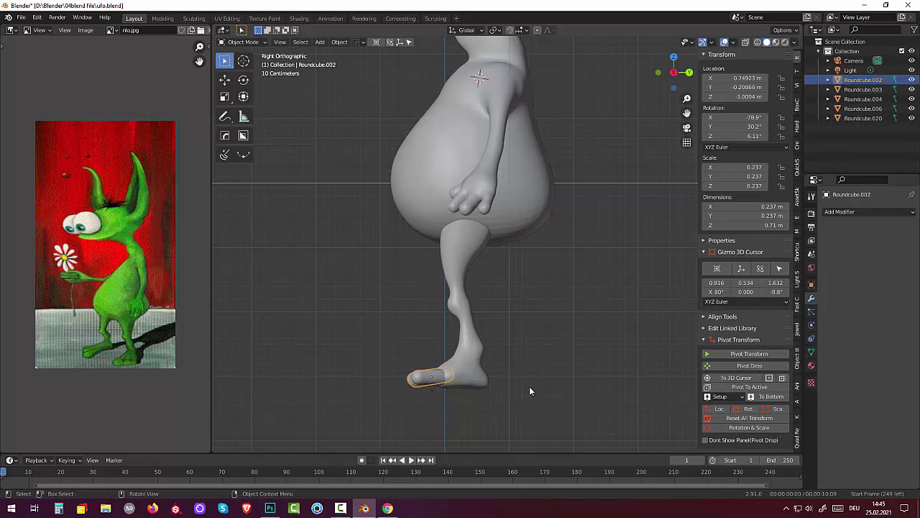
{"action": "key", "text": "r"}
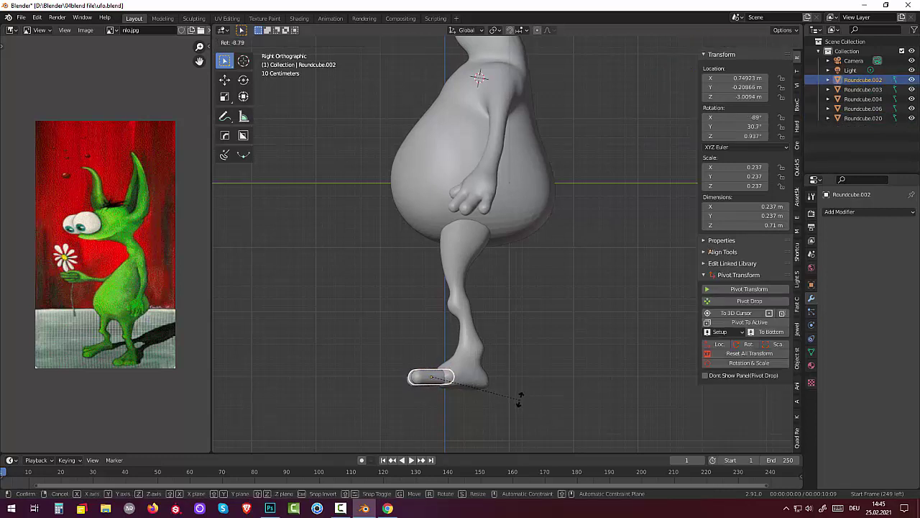
{"action": "left_click", "coordinate": [522, 394]}
{"action": "mouse_move", "coordinate": [522, 395]}
{"action": "middle_mouse_down"}
{"action": "mouse_move", "coordinate": [626, 363]}
{"action": "mouse_move", "coordinate": [670, 391]}
{"action": "middle_mouse_up"}
{"action": "scroll", "coordinate": [632, 375], "scroll_direction": "up", "scroll_amount": 2}
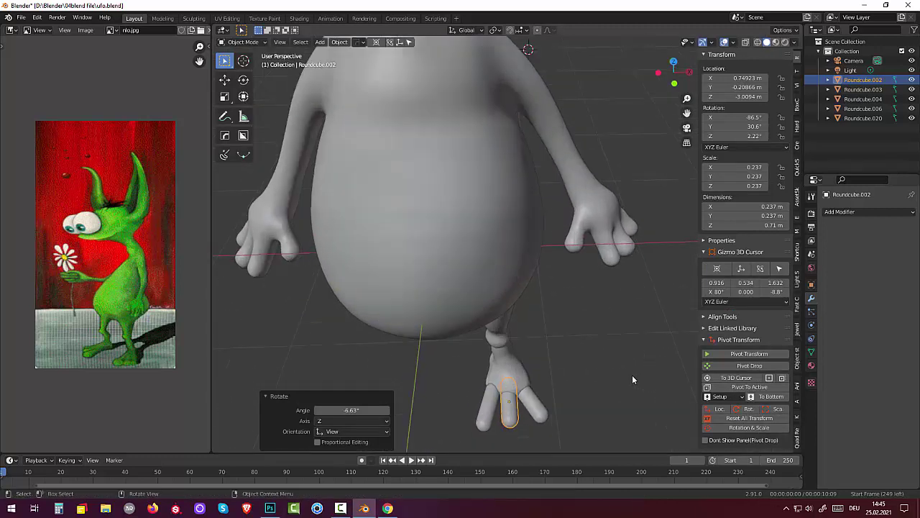
{"action": "scroll", "coordinate": [570, 367], "scroll_direction": "up", "scroll_amount": 2}
{"action": "scroll", "coordinate": [568, 359], "scroll_direction": "down", "scroll_amount": 3}
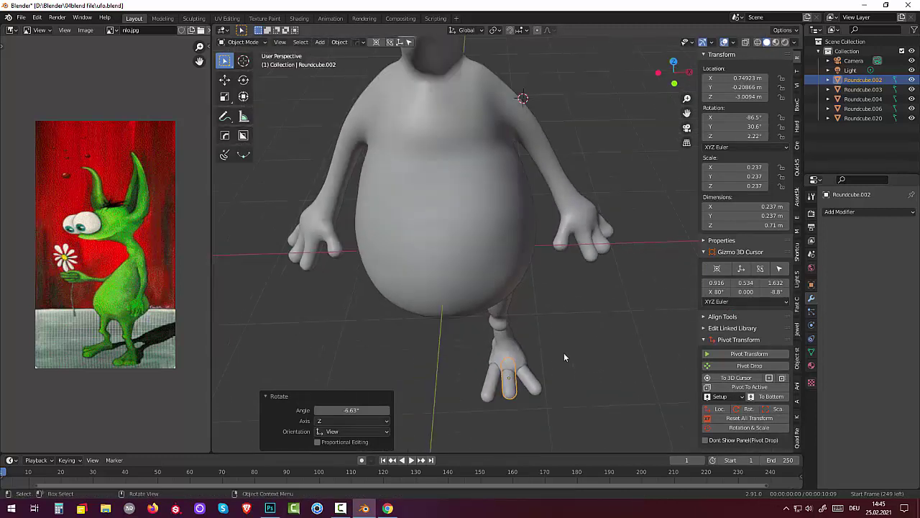
Join the leg, lower toe and foot piece into a single object.
{"action": "left_click", "coordinate": [507, 349], "text": "shift"}
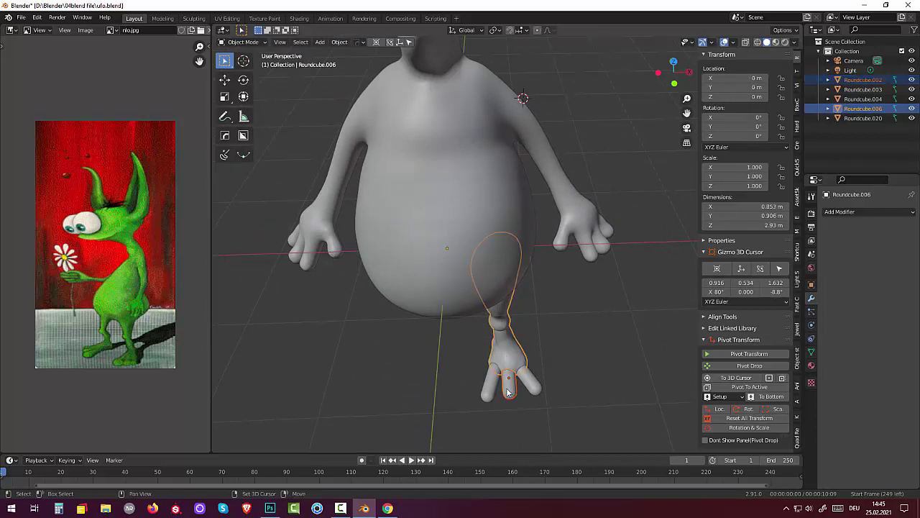
{"action": "left_click", "coordinate": [505, 384], "text": "shift"}
{"action": "left_click", "coordinate": [525, 381], "text": "shift"}
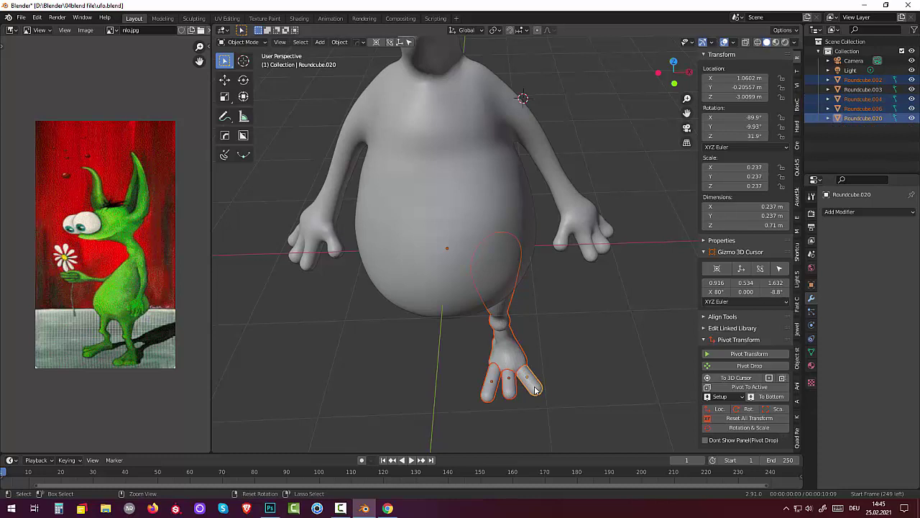
{"action": "key", "text": "ctrl+j"}
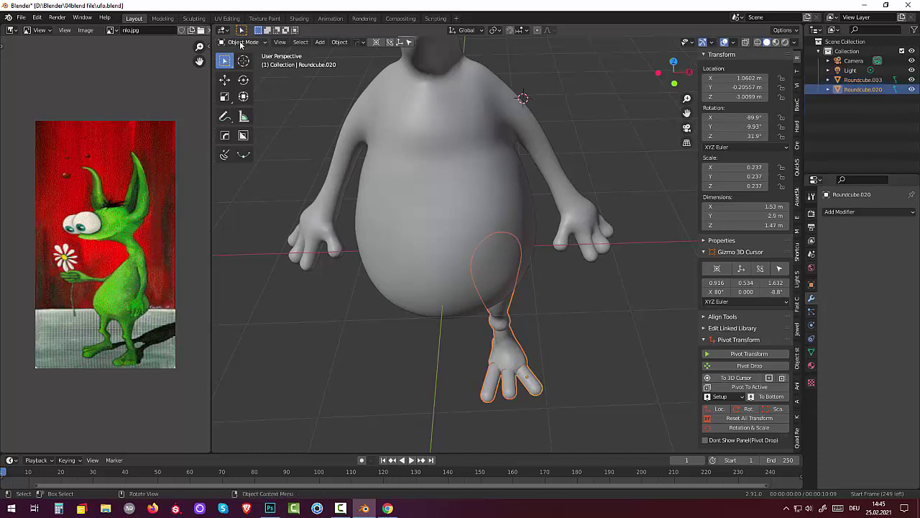
In Sculpt Mode, remesh the merged foot at a 0.022 m voxel size.
{"action": "left_click", "coordinate": [243, 42]}
{"action": "left_click", "coordinate": [246, 74]}
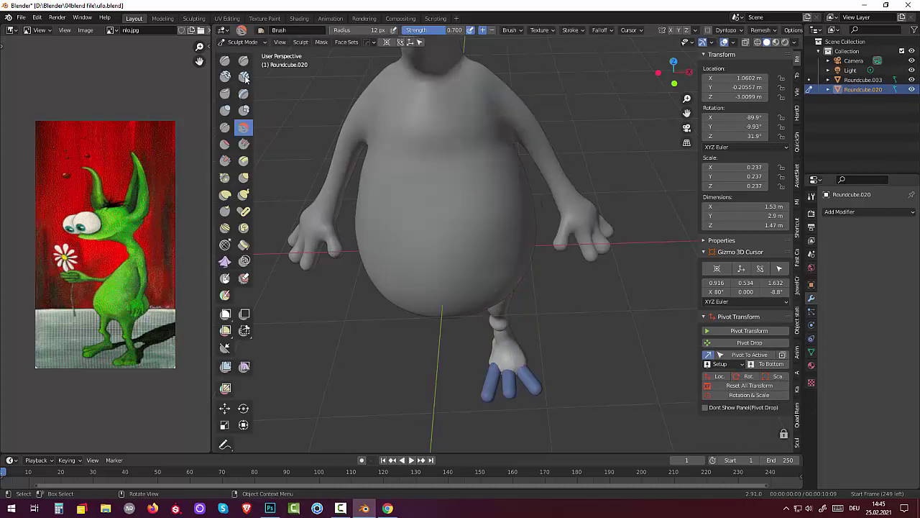
{"action": "middle_click_drag", "start_coordinate": [361, 222], "coordinate": [515, 358]}
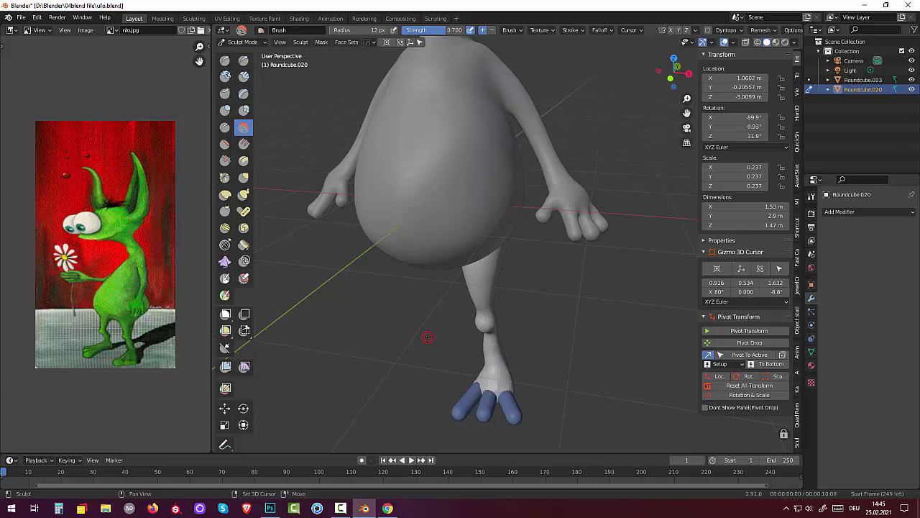
{"action": "key", "text": "r"}
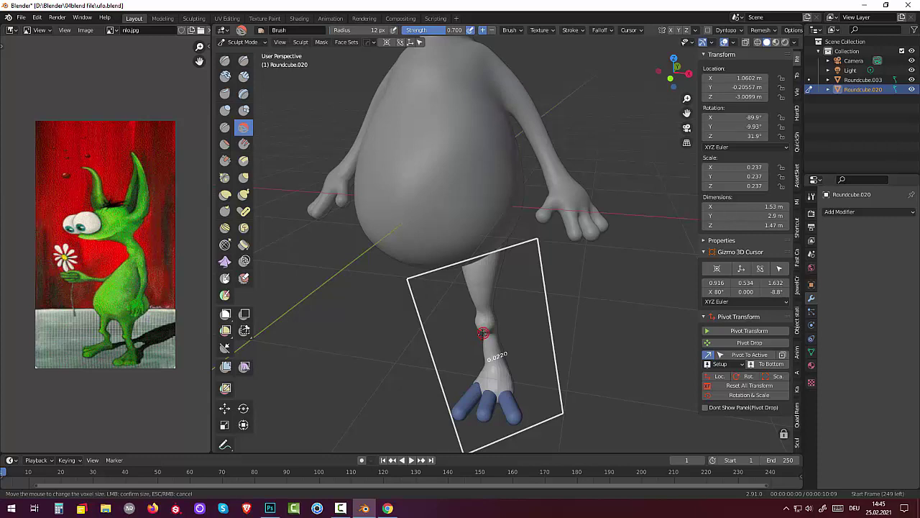
{"action": "left_click", "coordinate": [483, 333]}
{"action": "left_click", "coordinate": [762, 30]}
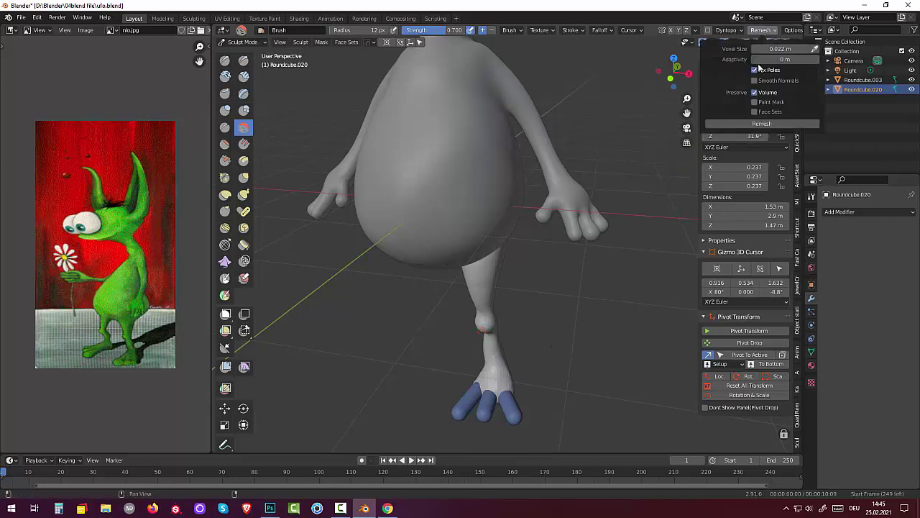
{"action": "left_click", "coordinate": [762, 126]}
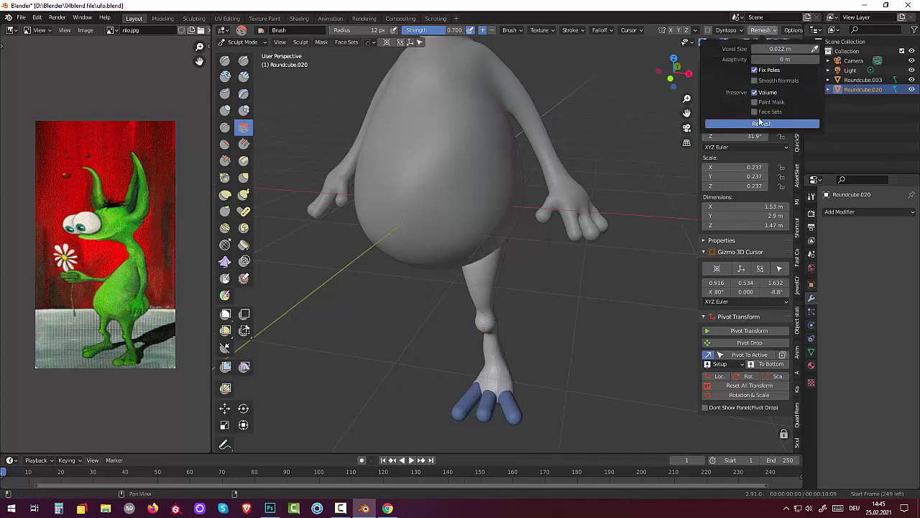
Close the remesh settings and save the blend file.
{"action": "left_click", "coordinate": [490, 374]}
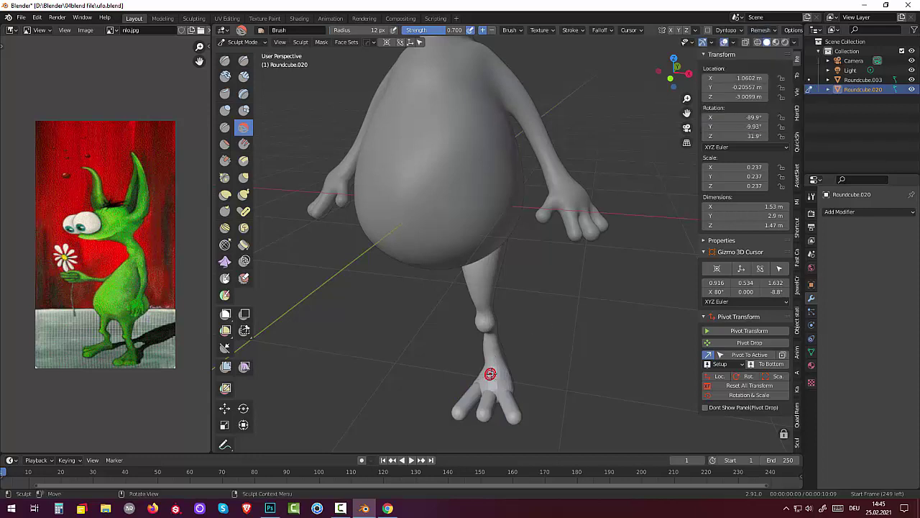
{"action": "key", "text": "ctrl"}
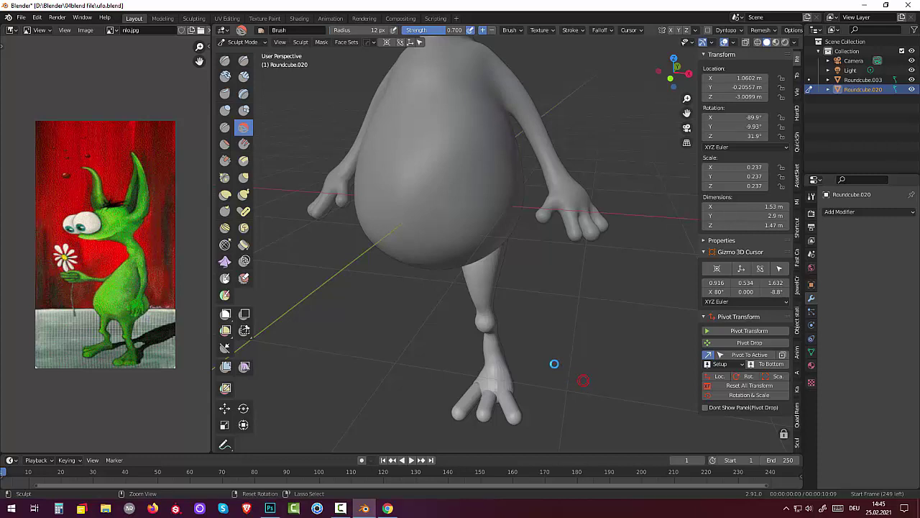
{"action": "key", "text": "ctrl+s"}
Smooth where the toes meet the foot, enlarging the brush to 57 px.
{"action": "mouse_move", "coordinate": [551, 352]}
{"action": "middle_mouse_down"}
{"action": "mouse_move", "coordinate": [469, 347]}
{"action": "mouse_move", "coordinate": [512, 404]}
{"action": "mouse_move", "coordinate": [547, 405]}
{"action": "middle_mouse_up"}
{"action": "scroll", "coordinate": [510, 400], "scroll_direction": "down", "scroll_amount": 3}
{"action": "scroll", "coordinate": [547, 405], "scroll_direction": "up", "scroll_amount": 2}
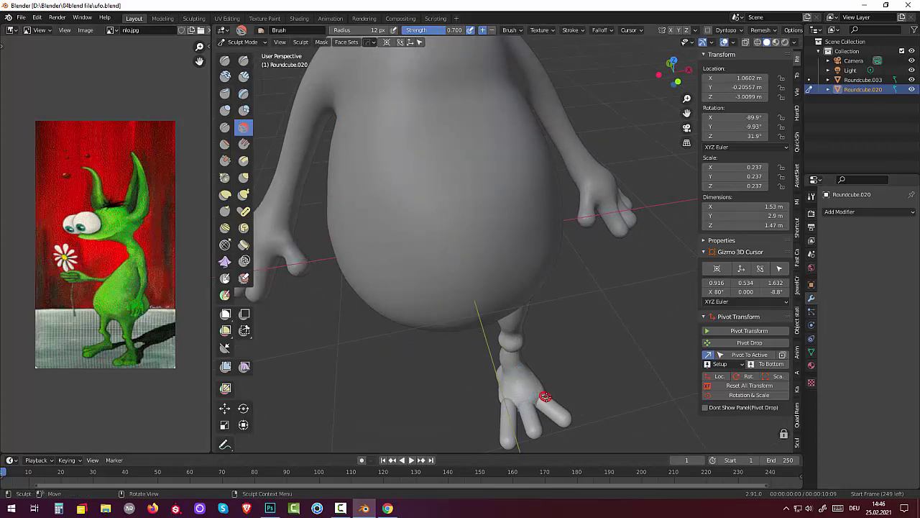
{"action": "mouse_move", "coordinate": [542, 395]}
{"action": "left_mouse_down"}
{"action": "mouse_move", "coordinate": [540, 409]}
{"action": "mouse_move", "coordinate": [506, 397]}
{"action": "left_mouse_up"}
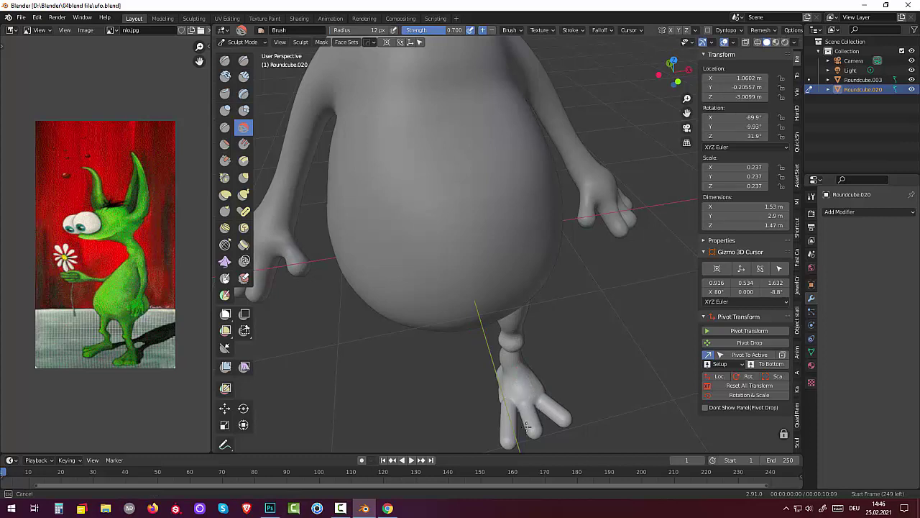
{"action": "mouse_move", "coordinate": [527, 426]}
{"action": "left_mouse_down"}
{"action": "mouse_move", "coordinate": [541, 414]}
{"action": "mouse_move", "coordinate": [520, 403]}
{"action": "left_mouse_up"}
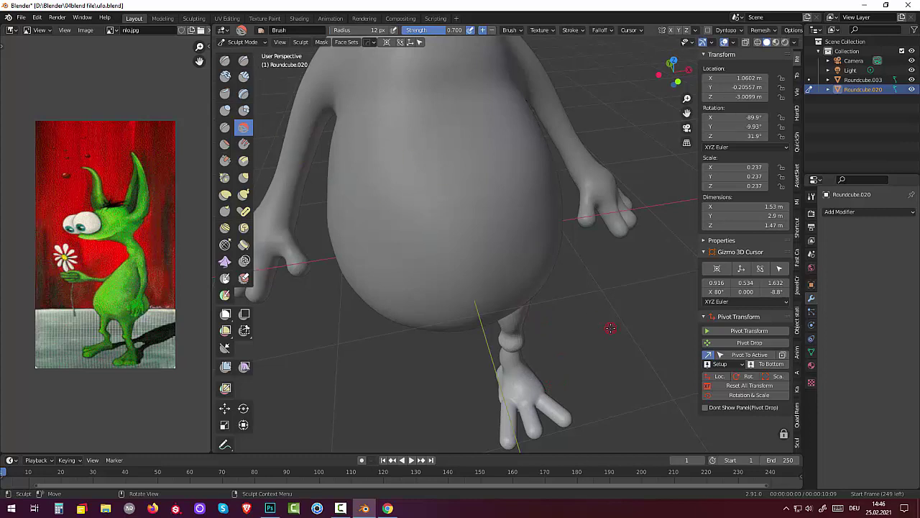
{"action": "key", "text": "f"}
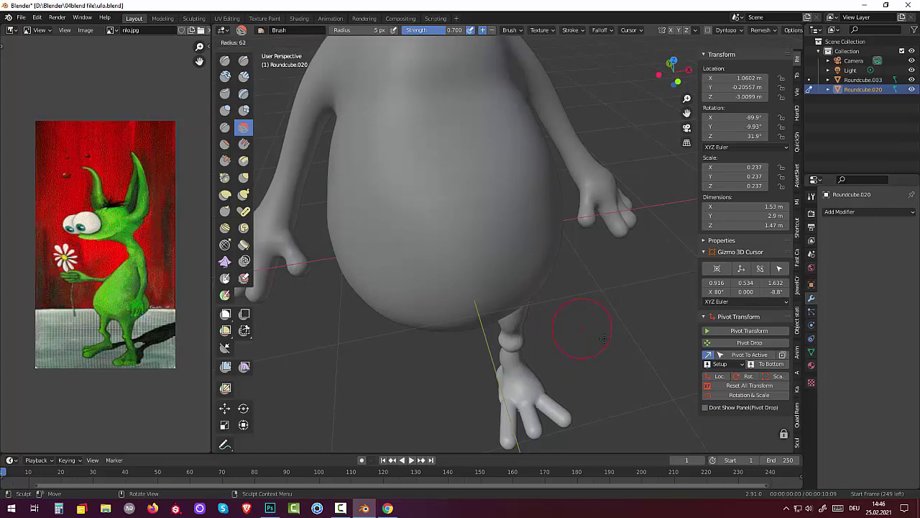
{"action": "left_click", "coordinate": [606, 338]}
{"action": "mouse_move", "coordinate": [529, 353]}
{"action": "left_mouse_down"}
{"action": "mouse_move", "coordinate": [511, 391]}
{"action": "mouse_move", "coordinate": [519, 311]}
{"action": "left_mouse_up"}
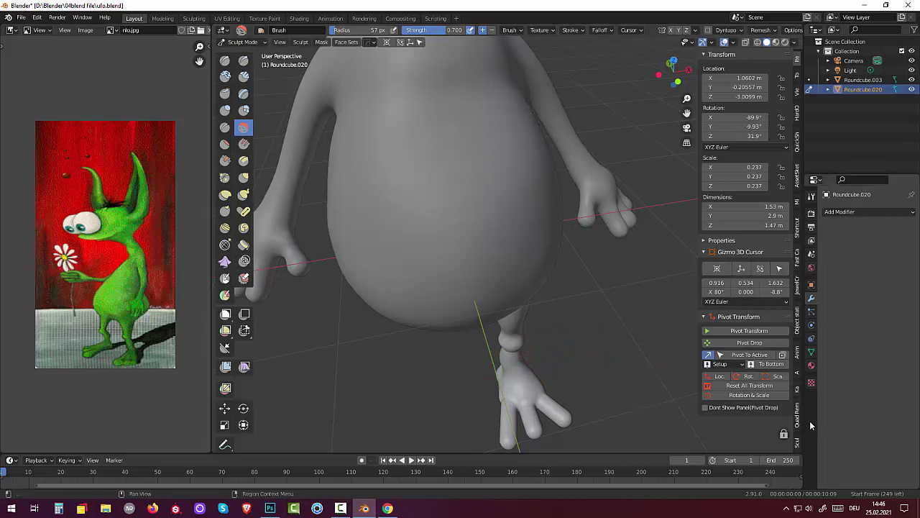
Reshape the lower leg just above the foot and pick the Blob brush.
{"action": "middle_click_drag", "start_coordinate": [652, 321], "coordinate": [676, 338]}
{"action": "scroll", "coordinate": [687, 346], "scroll_direction": "up", "scroll_amount": 5}
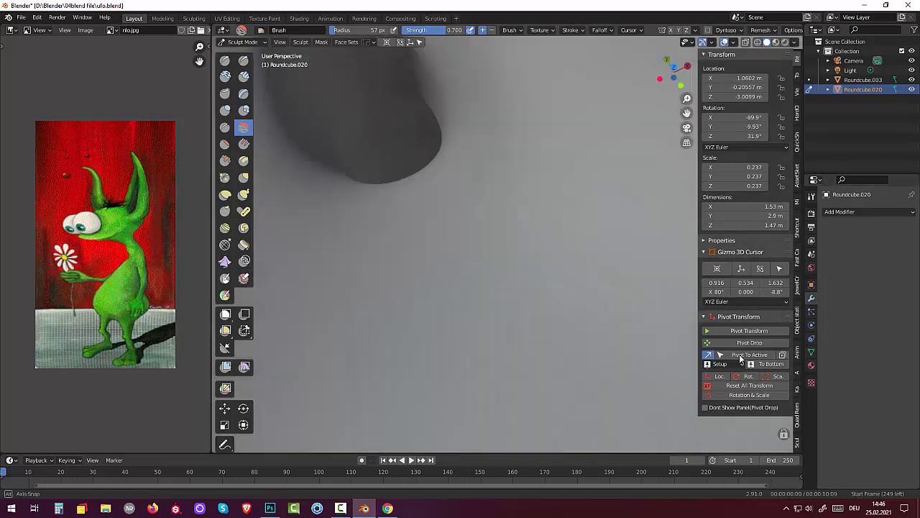
{"action": "scroll", "coordinate": [640, 350], "scroll_direction": "down", "scroll_amount": 5}
{"action": "scroll", "coordinate": [640, 349], "scroll_direction": "down", "scroll_amount": 3}
{"action": "middle_click_drag", "start_coordinate": [640, 349], "coordinate": [570, 305]}
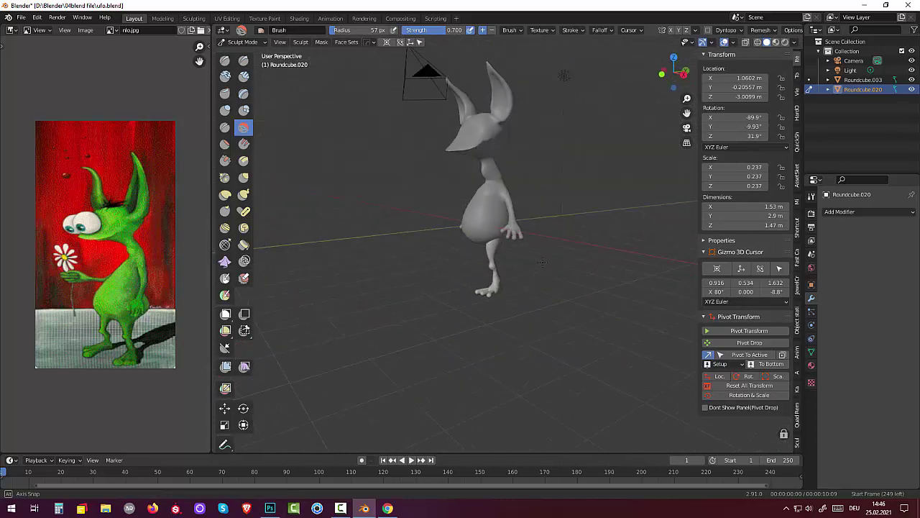
{"action": "scroll", "coordinate": [570, 305], "scroll_direction": "up", "scroll_amount": 3}
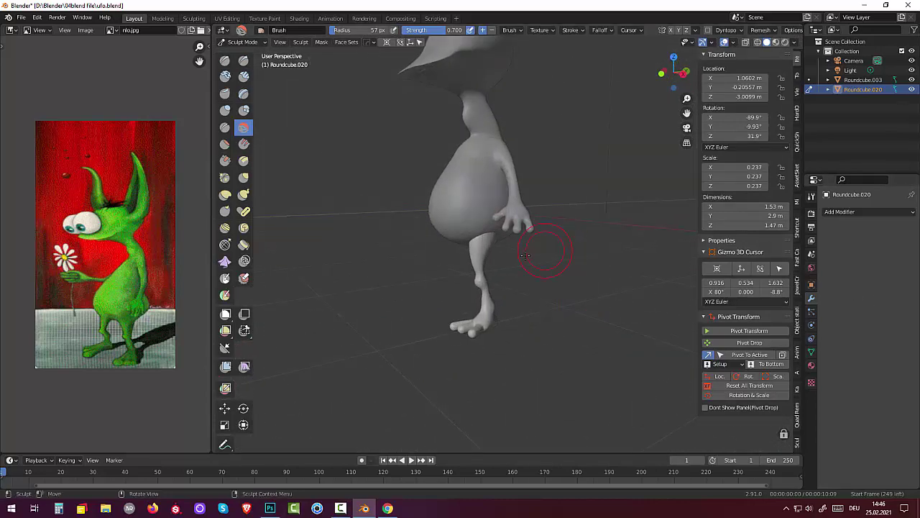
{"action": "left_click_drag", "start_coordinate": [486, 241], "coordinate": [495, 248]}
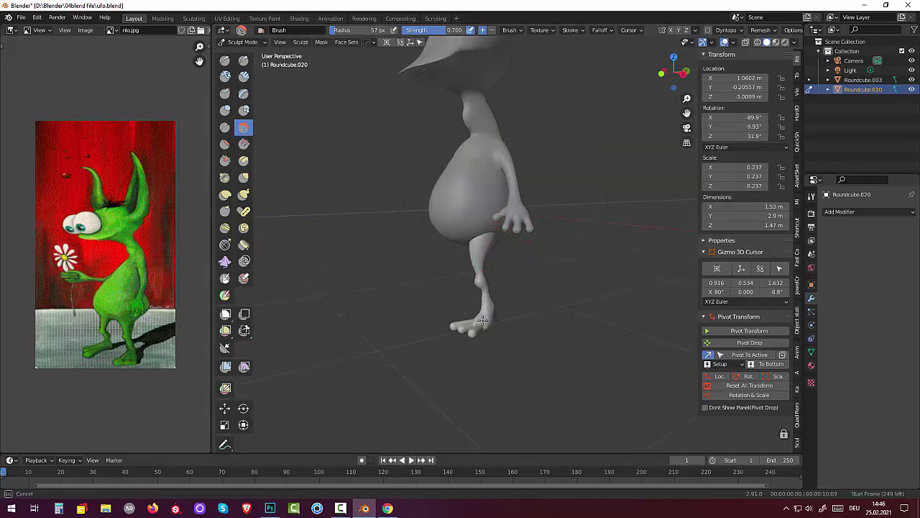
{"action": "left_click_drag", "start_coordinate": [489, 325], "coordinate": [504, 287]}
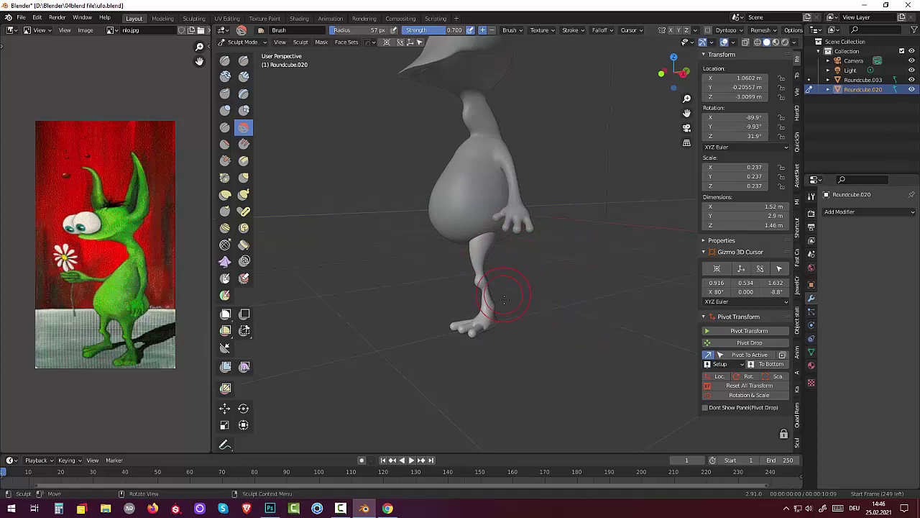
{"action": "middle_click_drag", "start_coordinate": [503, 288], "coordinate": [744, 366]}
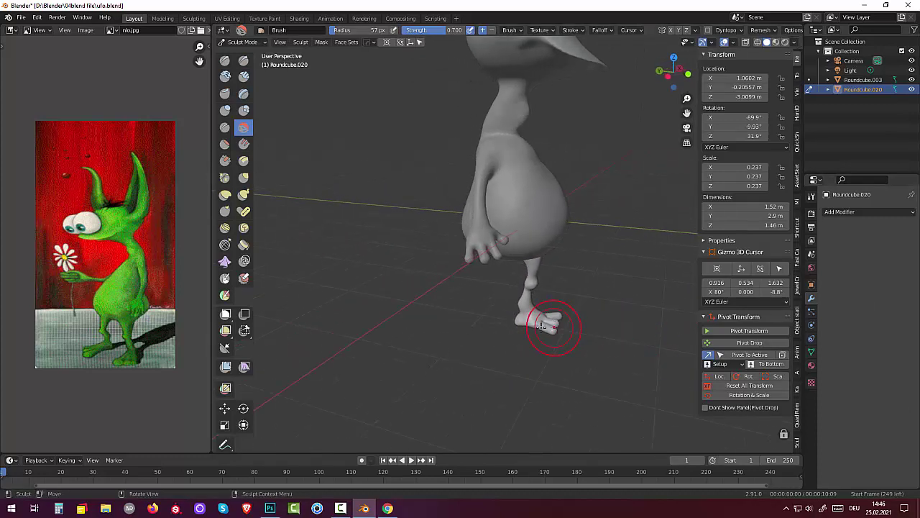
{"action": "left_click", "coordinate": [243, 110]}
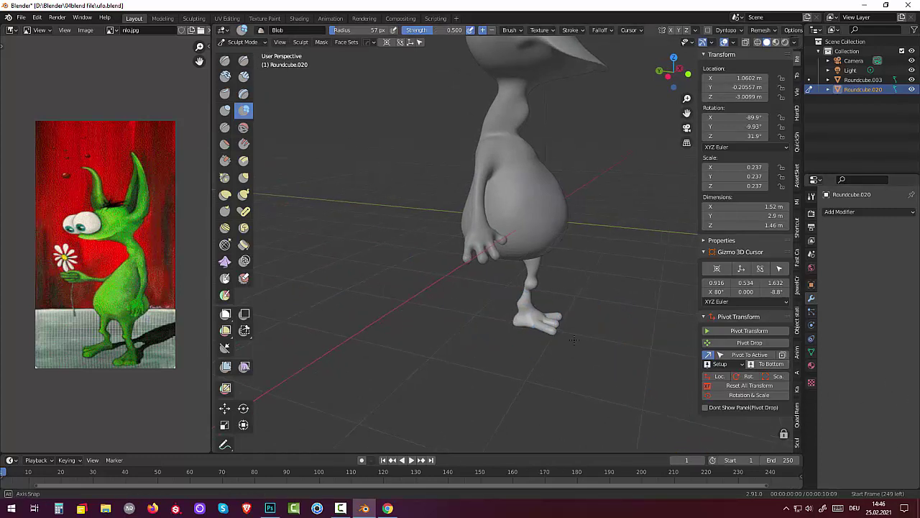
Swell the toes with Blob, then try an Inflate stroke and undo it.
{"action": "middle_click_drag", "start_coordinate": [585, 330], "coordinate": [510, 350]}
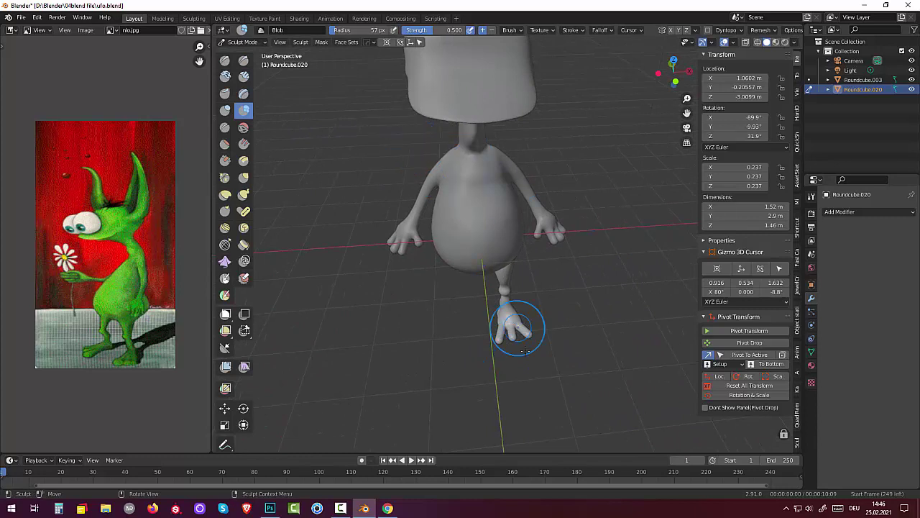
{"action": "left_click_drag", "start_coordinate": [496, 344], "coordinate": [498, 338]}
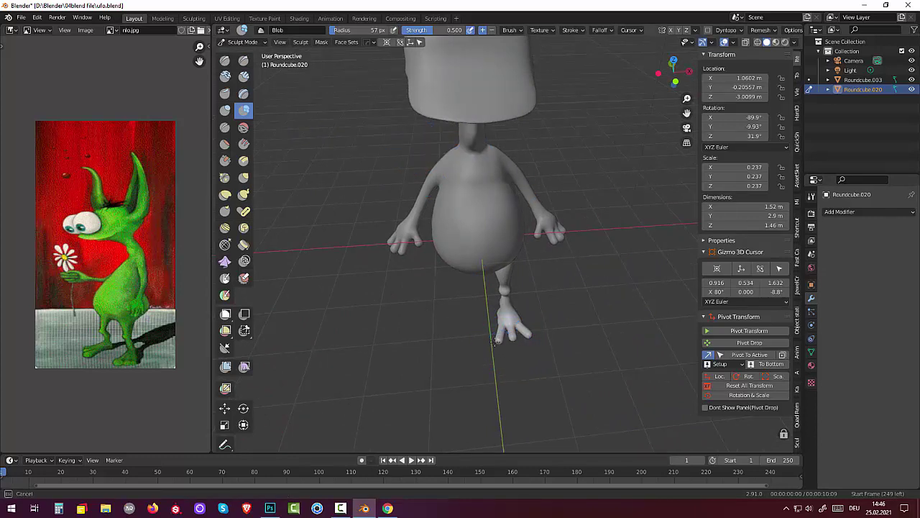
{"action": "key", "text": "i"}
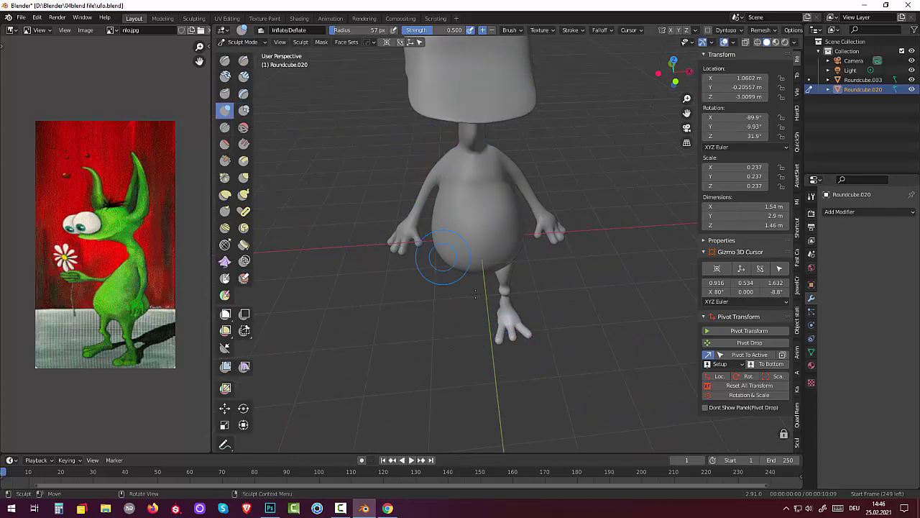
{"action": "left_click_drag", "start_coordinate": [498, 343], "coordinate": [495, 327]}
{"action": "left_click", "coordinate": [244, 110]}
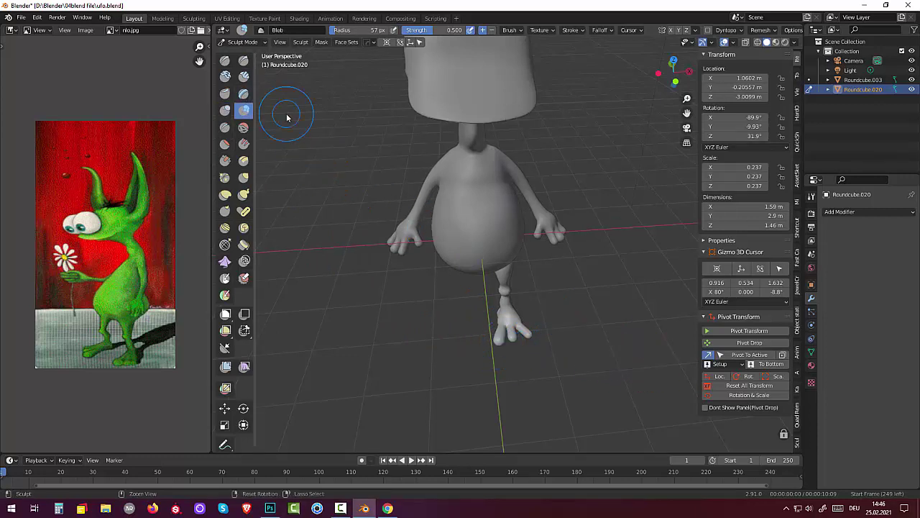
{"action": "key", "text": "ctrl+z"}
Round the toe tips, including the left toe, into bulbous Blob shapes.
{"action": "scroll", "coordinate": [287, 117], "scroll_direction": "up", "scroll_amount": 1}
{"action": "scroll", "coordinate": [287, 117], "scroll_direction": "up", "scroll_amount": 1}
{"action": "scroll", "coordinate": [287, 117], "scroll_direction": "up", "scroll_amount": 1}
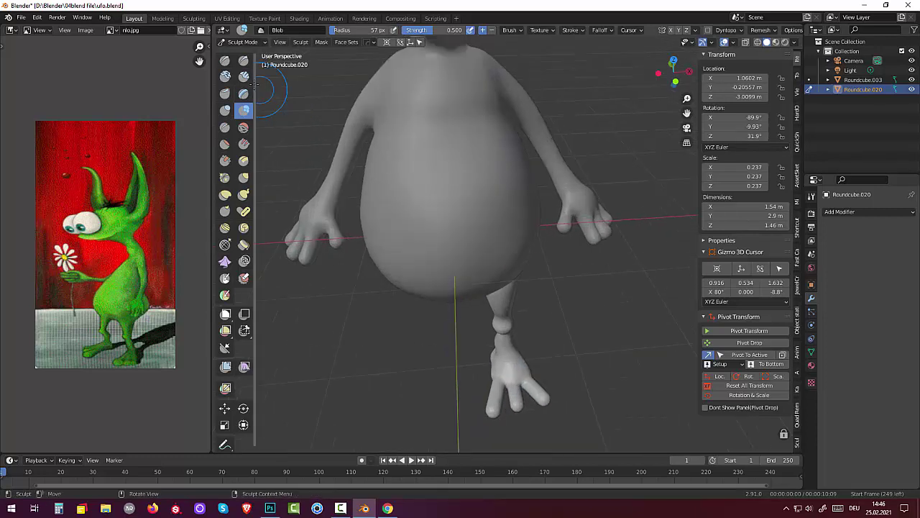
{"action": "middle_click_drag", "start_coordinate": [391, 139], "coordinate": [544, 261]}
{"action": "middle_click_drag", "start_coordinate": [522, 203], "coordinate": [517, 237]}
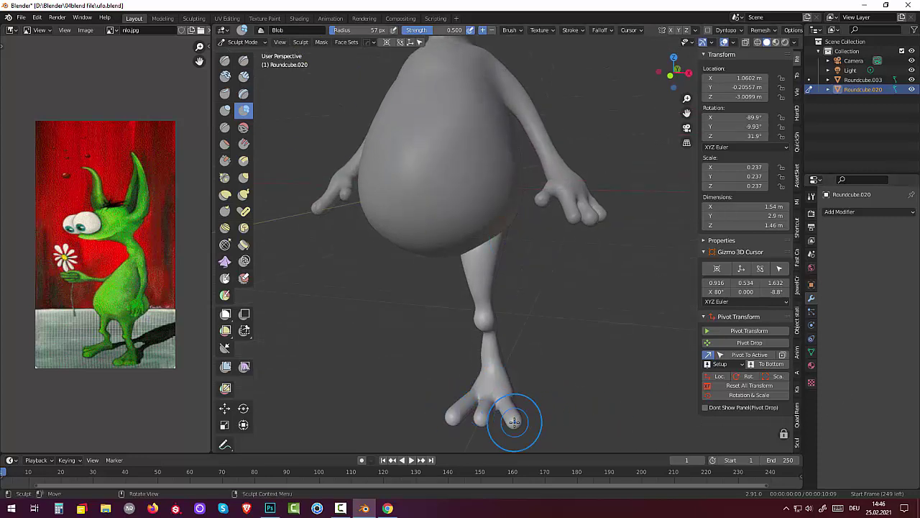
{"action": "mouse_move", "coordinate": [513, 421]}
{"action": "left_mouse_down"}
{"action": "mouse_move", "coordinate": [478, 432]}
{"action": "mouse_move", "coordinate": [441, 420]}
{"action": "left_mouse_up"}
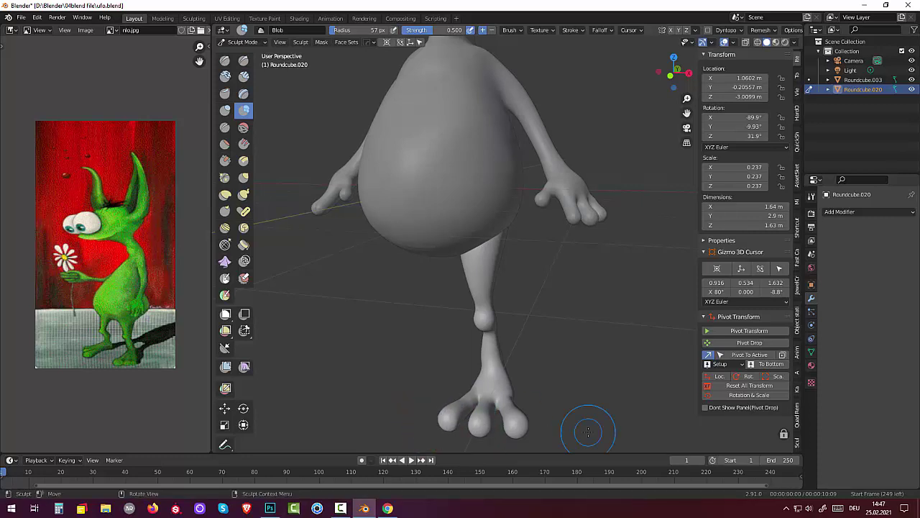
{"action": "middle_click_drag", "start_coordinate": [519, 338], "coordinate": [530, 383]}
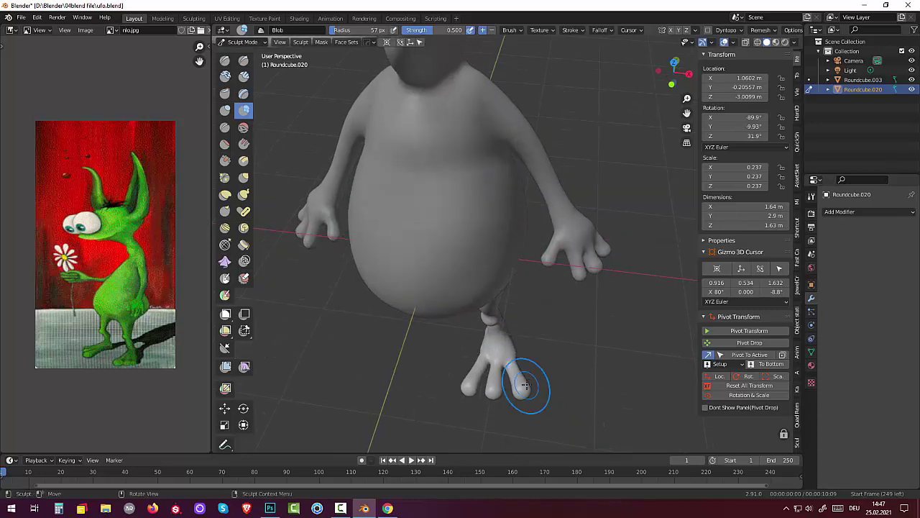
{"action": "left_click_drag", "start_coordinate": [471, 386], "coordinate": [519, 388]}
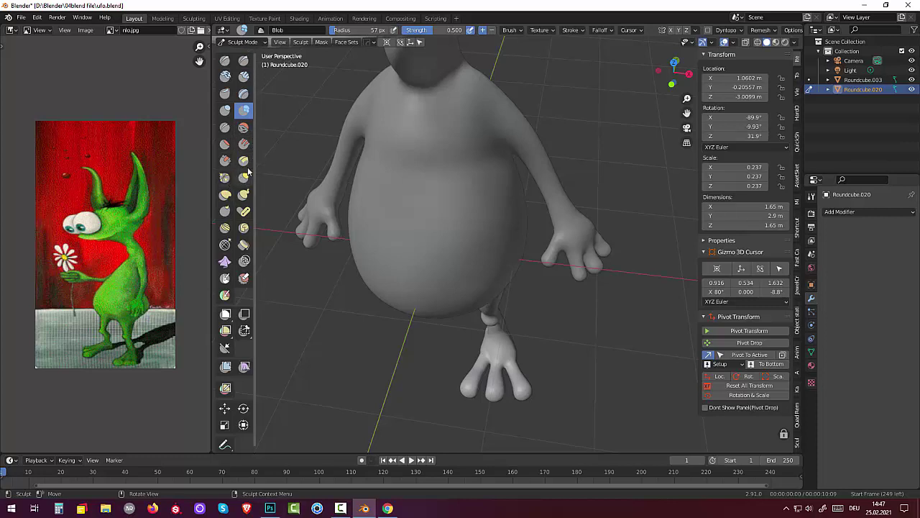
Push the toes with Nudge, pinch the creases between them, then return to Blob.
{"action": "left_click", "coordinate": [226, 231]}
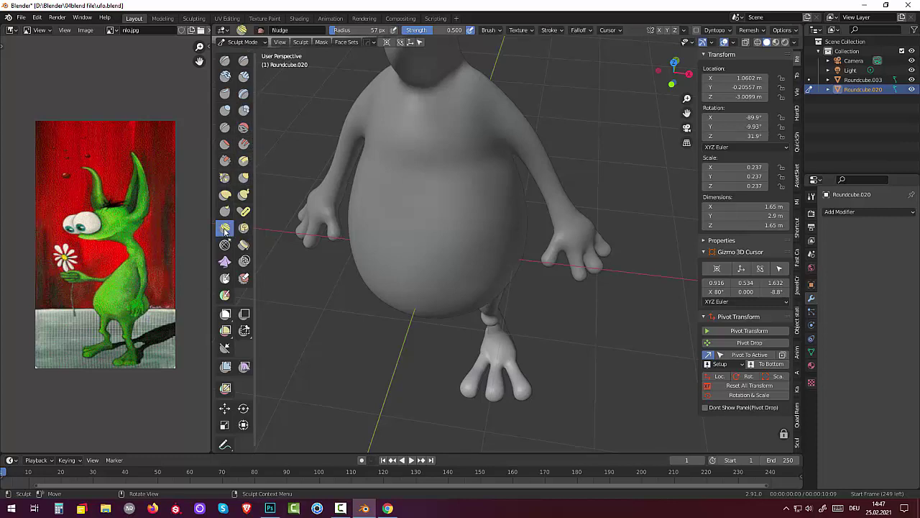
{"action": "mouse_move", "coordinate": [499, 359]}
{"action": "left_mouse_down"}
{"action": "mouse_move", "coordinate": [517, 375]}
{"action": "mouse_move", "coordinate": [479, 368]}
{"action": "left_mouse_up"}
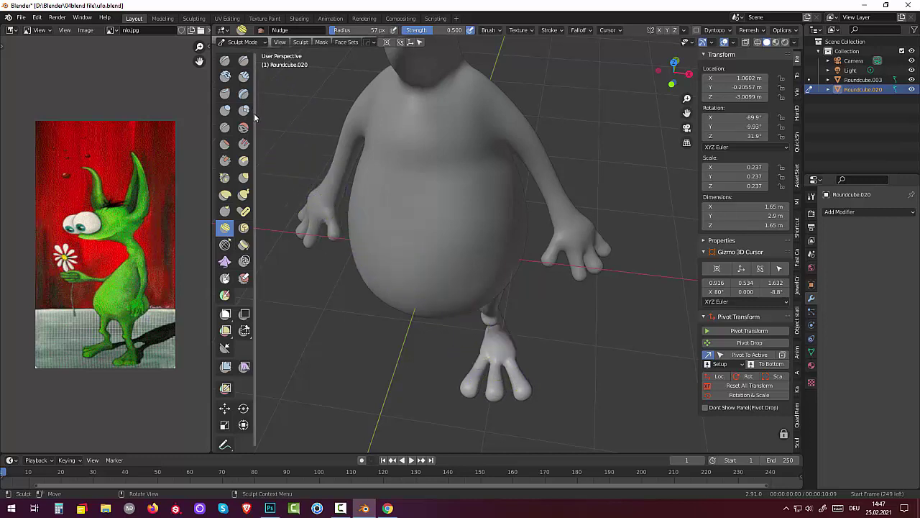
{"action": "left_click", "coordinate": [225, 178]}
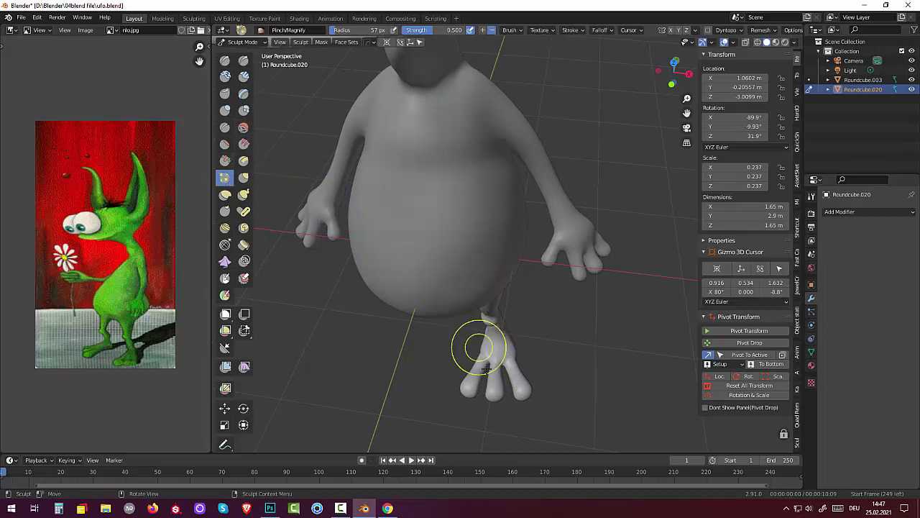
{"action": "mouse_move", "coordinate": [513, 376]}
{"action": "left_mouse_down"}
{"action": "mouse_move", "coordinate": [509, 367]}
{"action": "mouse_move", "coordinate": [495, 373]}
{"action": "left_mouse_up"}
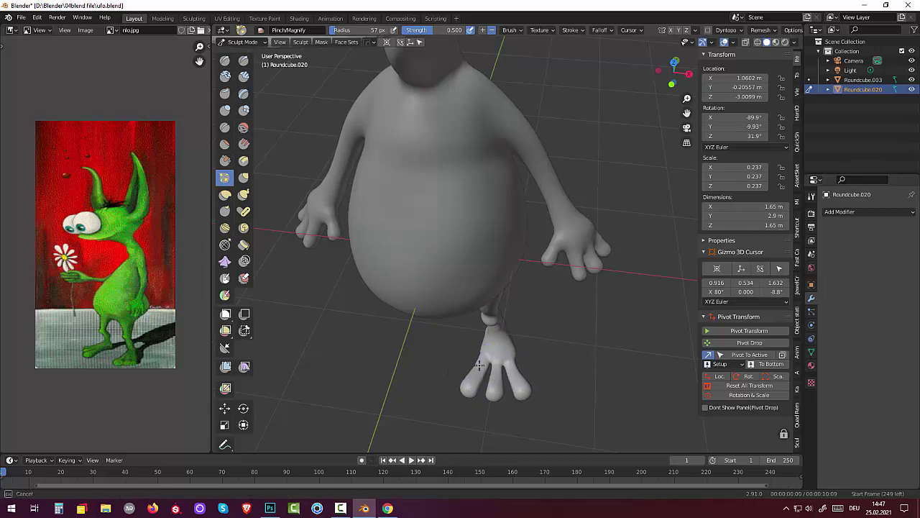
{"action": "left_click_drag", "start_coordinate": [480, 361], "coordinate": [513, 376]}
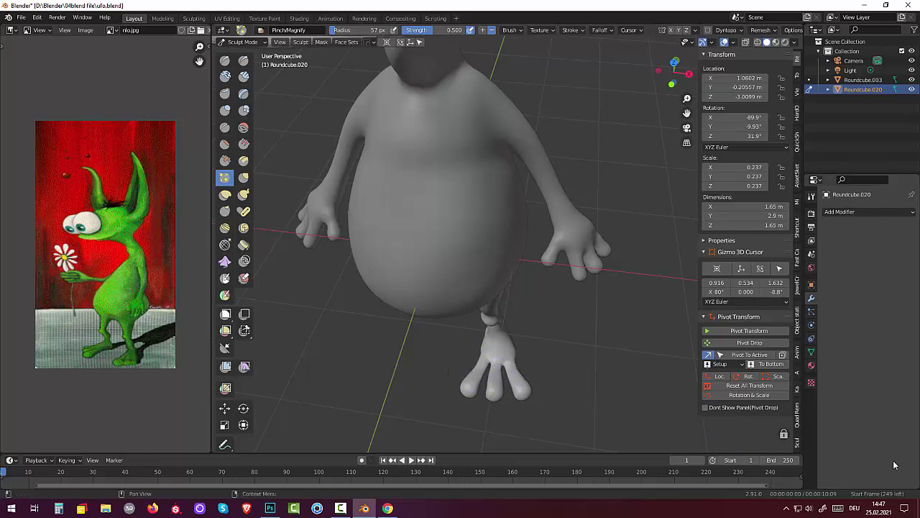
{"action": "mouse_move", "coordinate": [595, 370]}
{"action": "middle_mouse_down"}
{"action": "mouse_move", "coordinate": [487, 292]}
{"action": "mouse_move", "coordinate": [629, 335]}
{"action": "mouse_move", "coordinate": [589, 373]}
{"action": "middle_mouse_up"}
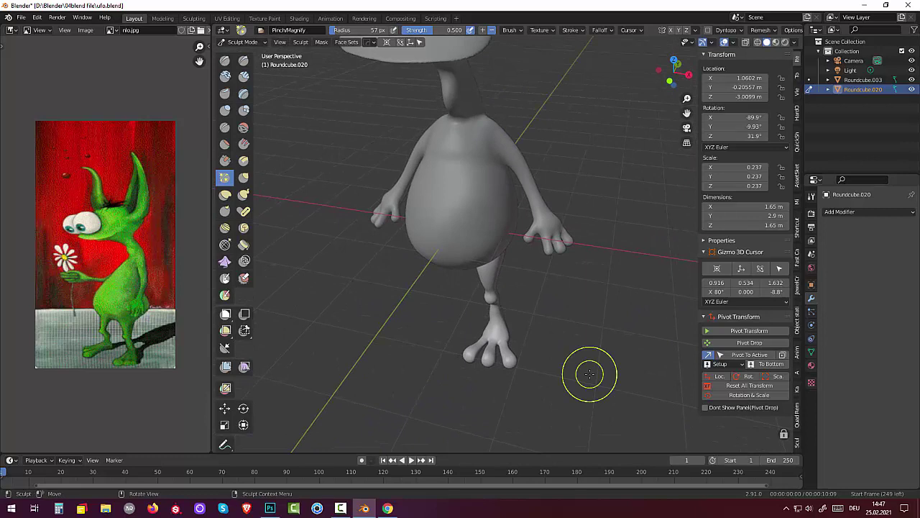
{"action": "left_click", "coordinate": [243, 110]}
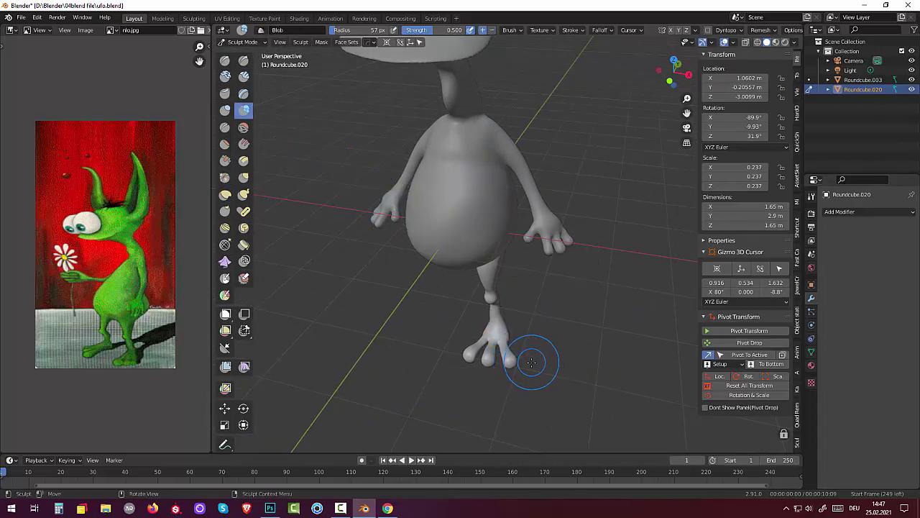
With a 25 px Blob brush, fill the gaps between the toes and round the toe tip.
{"action": "key", "text": "f"}
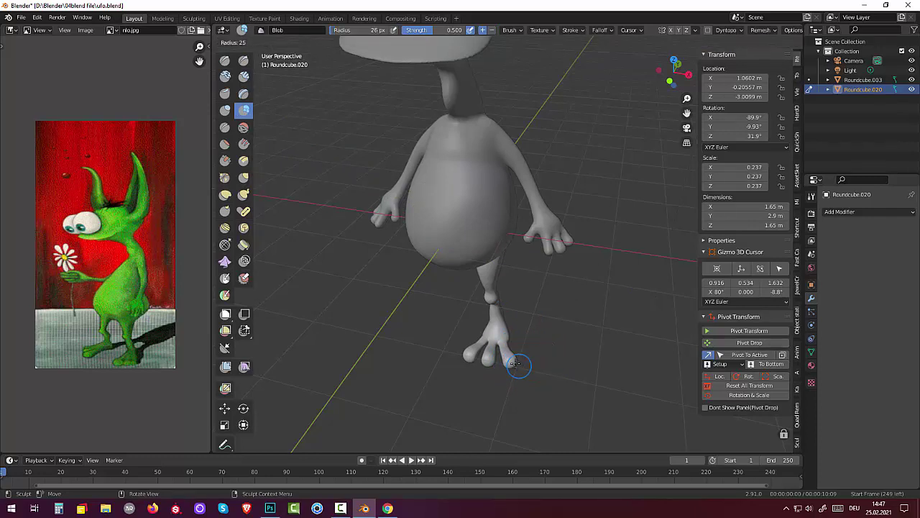
{"action": "left_click", "coordinate": [515, 363]}
{"action": "left_click_drag", "start_coordinate": [508, 365], "coordinate": [468, 355]}
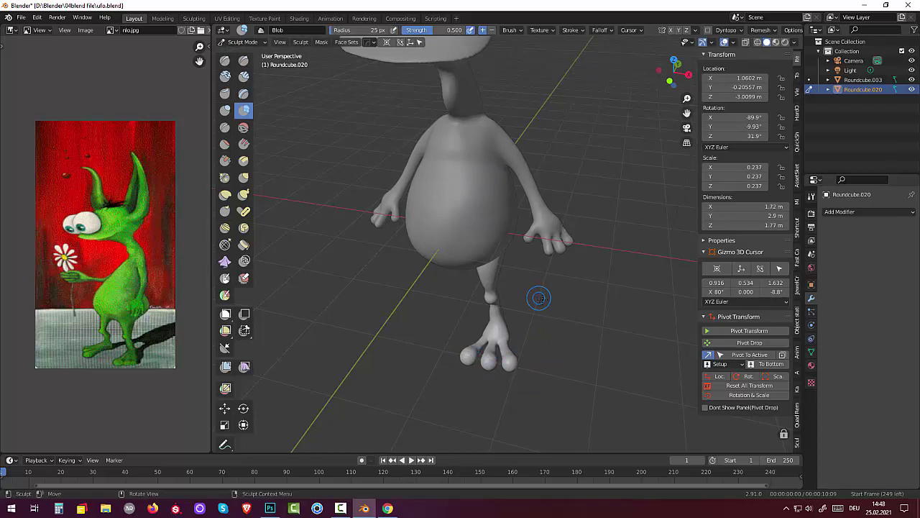
{"action": "mouse_move", "coordinate": [538, 298]}
{"action": "middle_mouse_down"}
{"action": "mouse_move", "coordinate": [473, 267]}
{"action": "mouse_move", "coordinate": [689, 262]}
{"action": "middle_mouse_up"}
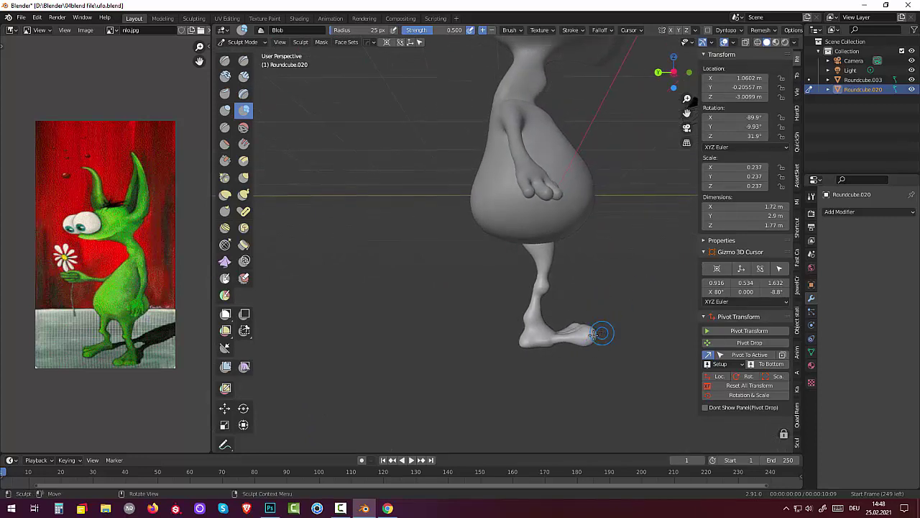
{"action": "mouse_move", "coordinate": [599, 333]}
{"action": "left_mouse_down"}
{"action": "mouse_move", "coordinate": [538, 331]}
{"action": "mouse_move", "coordinate": [575, 329]}
{"action": "left_mouse_up"}
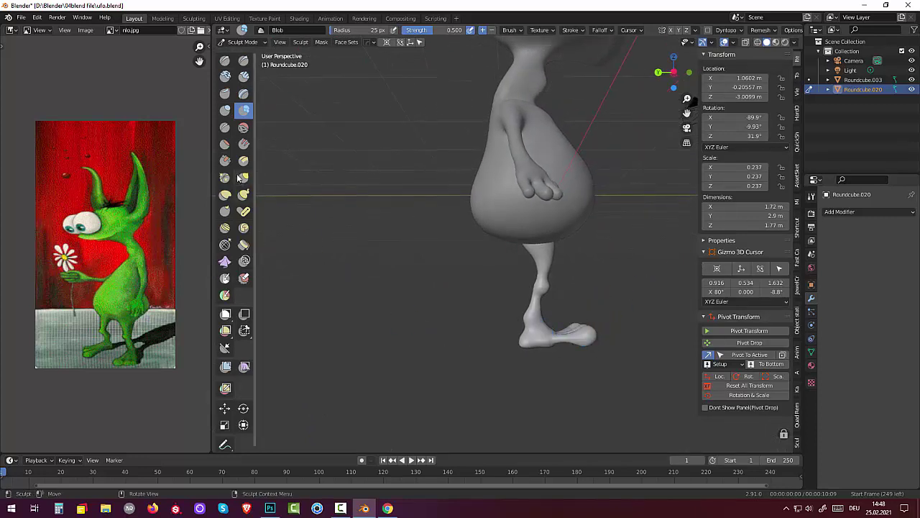
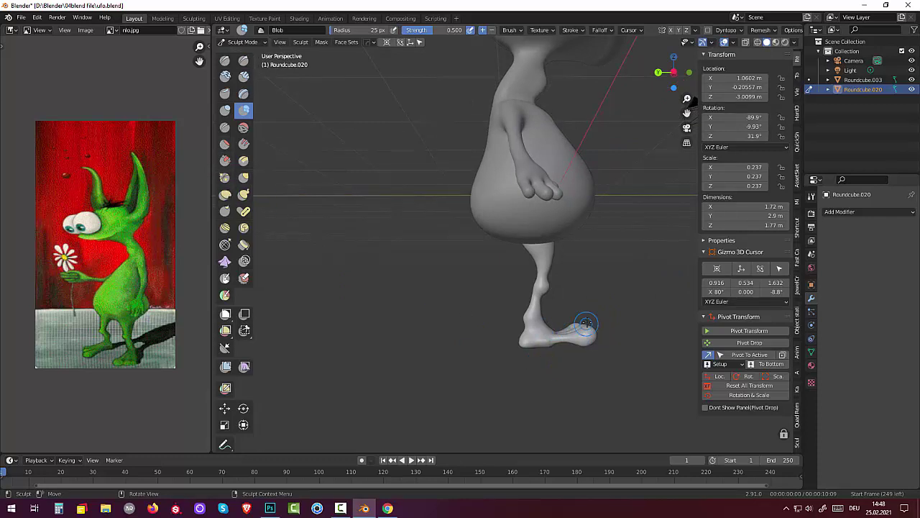
With an enlarged Grab brush, pull the foot's underside near the toe slightly lower.
{"action": "left_click", "coordinate": [226, 194]}
{"action": "key", "text": "g"}
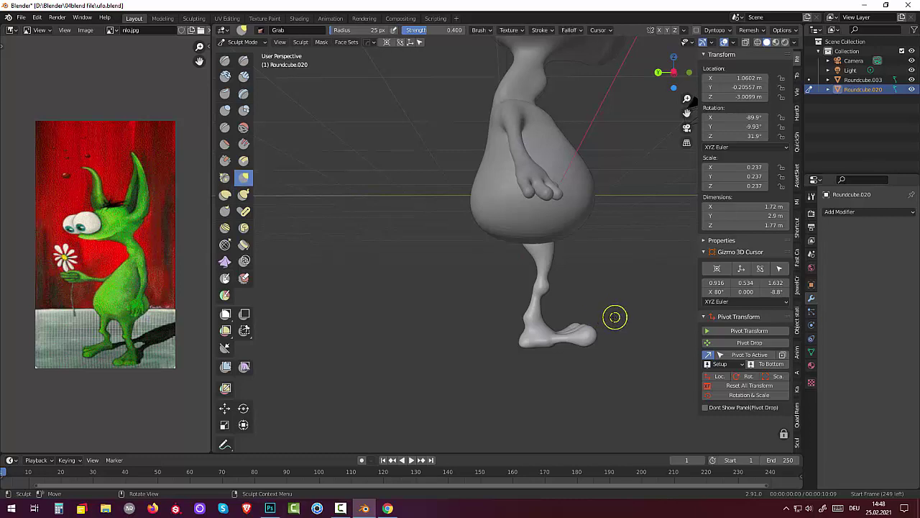
{"action": "key", "text": "f"}
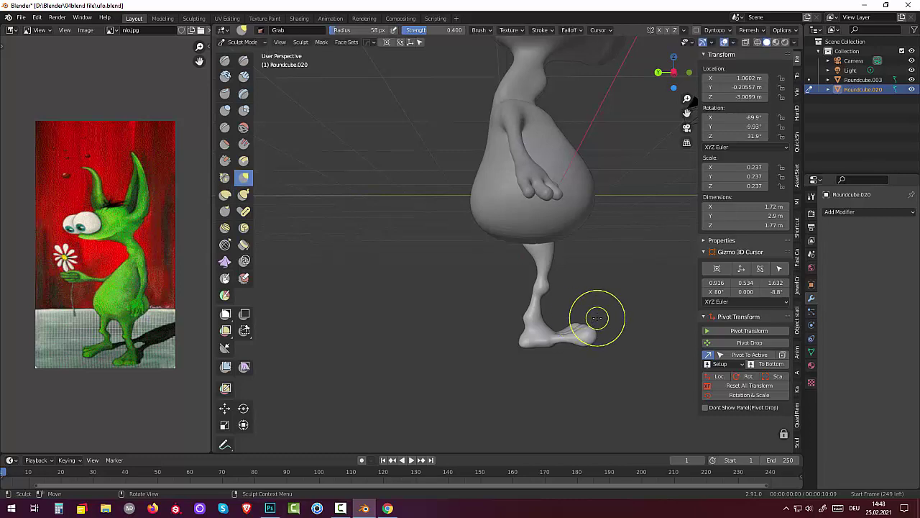
{"action": "left_click_drag", "start_coordinate": [590, 337], "coordinate": [584, 325]}
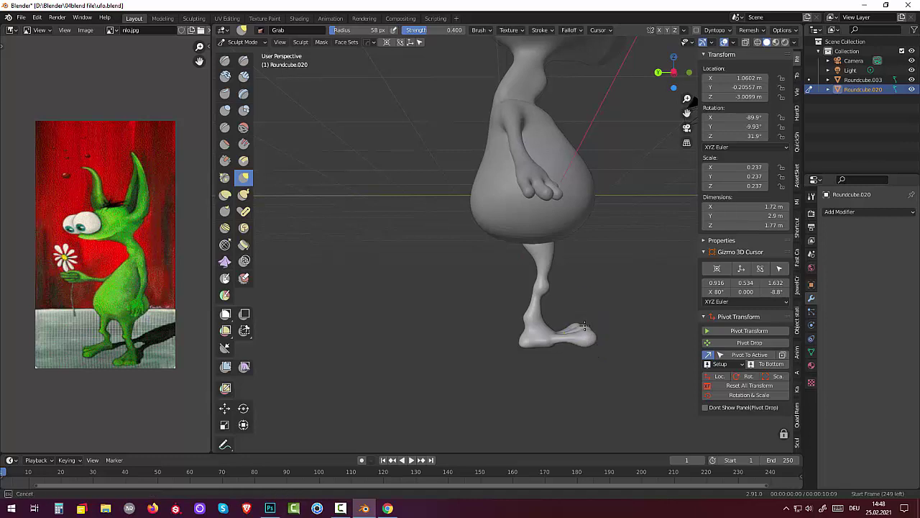
{"action": "key", "text": "ctrl+z"}
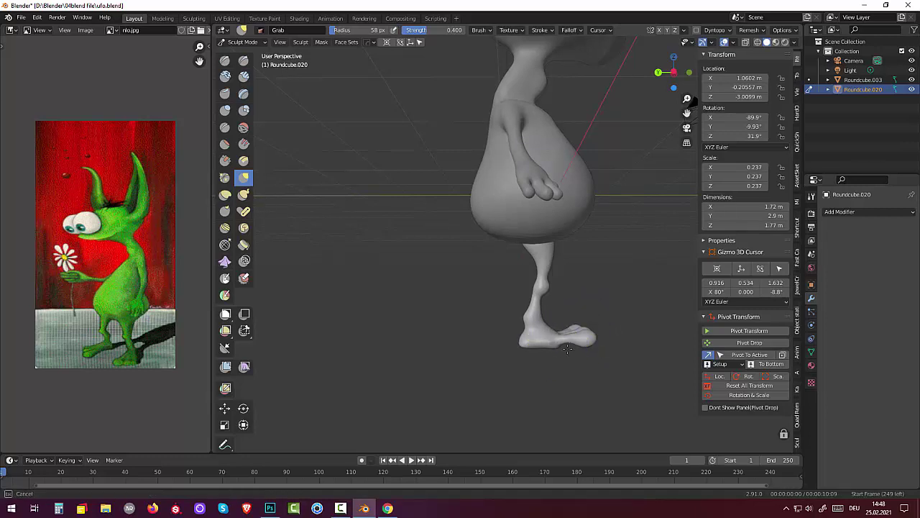
{"action": "left_click_drag", "start_coordinate": [580, 343], "coordinate": [579, 350]}
{"action": "mouse_move", "coordinate": [586, 340]}
{"action": "middle_mouse_down"}
{"action": "mouse_move", "coordinate": [384, 331]}
{"action": "mouse_move", "coordinate": [469, 366]}
{"action": "mouse_move", "coordinate": [551, 295]}
{"action": "middle_mouse_up"}
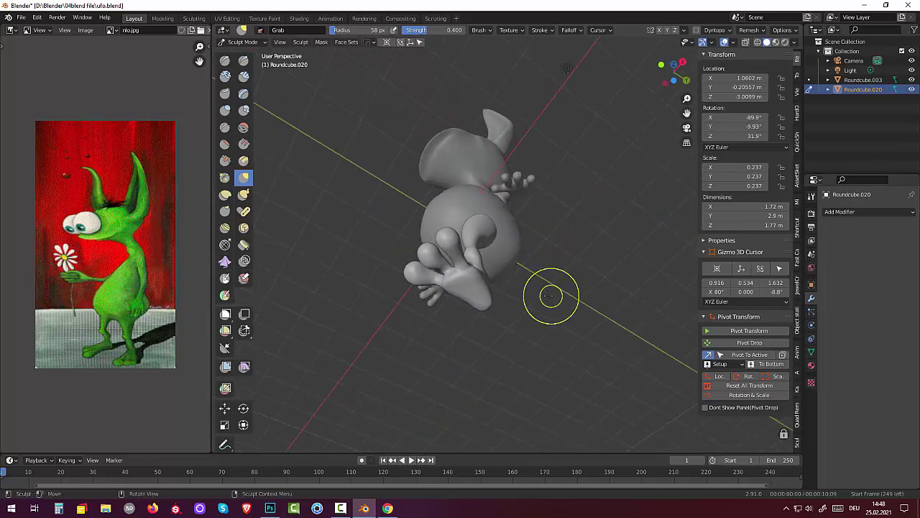
Build up the foot sole with three Clay Strips strokes.
{"action": "left_click", "coordinate": [243, 75]}
{"action": "left_click_drag", "start_coordinate": [461, 295], "coordinate": [456, 270]}
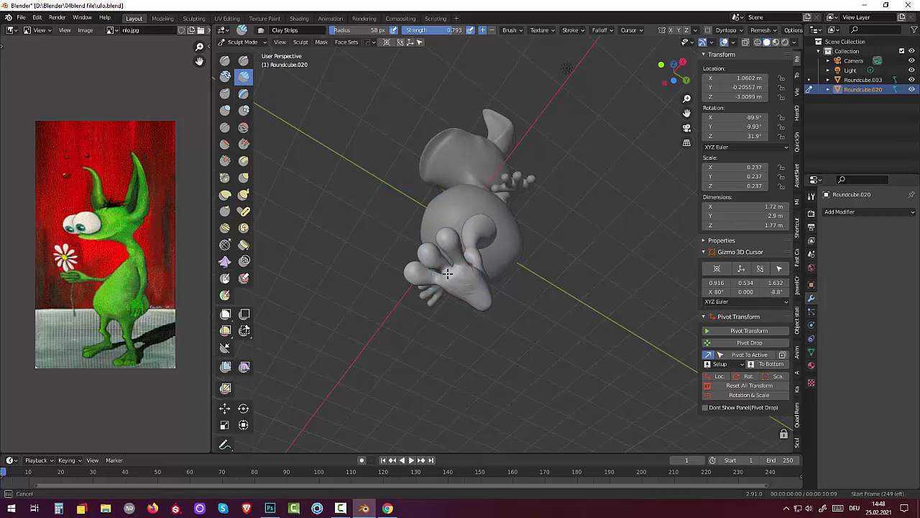
{"action": "left_click_drag", "start_coordinate": [447, 273], "coordinate": [467, 269]}
{"action": "left_click_drag", "start_coordinate": [464, 293], "coordinate": [486, 298]}
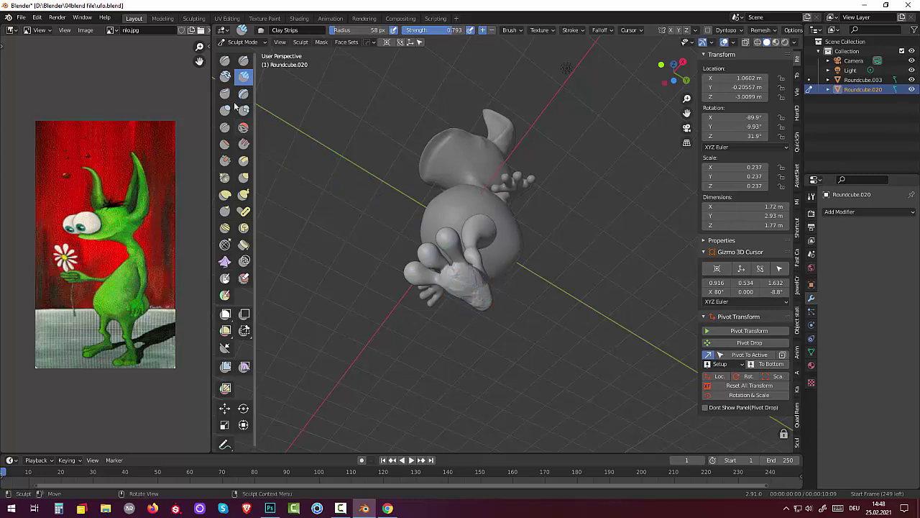
Smooth the added clay on the foot sole with the Smooth brush.
{"action": "left_click", "coordinate": [245, 128]}
{"action": "left_click_drag", "start_coordinate": [448, 288], "coordinate": [456, 267]}
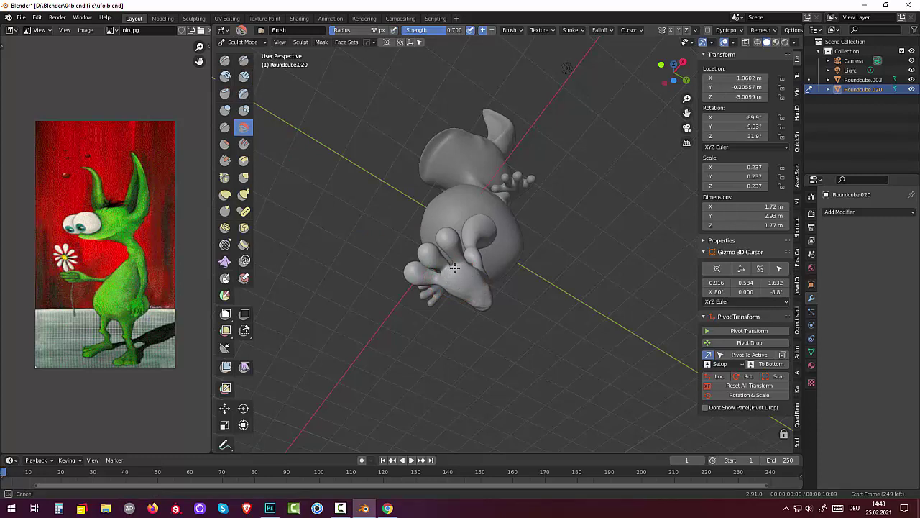
{"action": "mouse_move", "coordinate": [441, 255]}
{"action": "left_mouse_down"}
{"action": "mouse_move", "coordinate": [431, 237]}
{"action": "mouse_move", "coordinate": [461, 265]}
{"action": "left_mouse_up"}
Add small detail strokes between the toes with the Draw brush at a 9 px radius.
{"action": "left_click", "coordinate": [225, 60]}
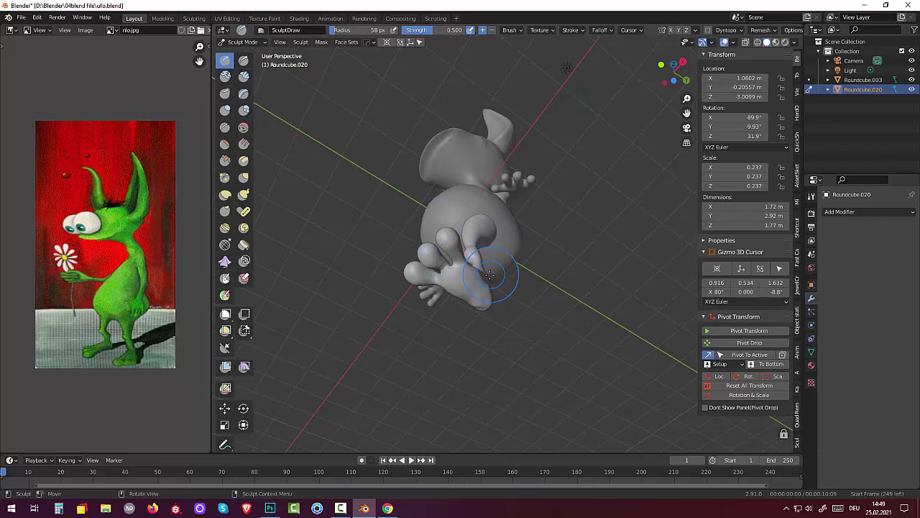
{"action": "key", "text": "f"}
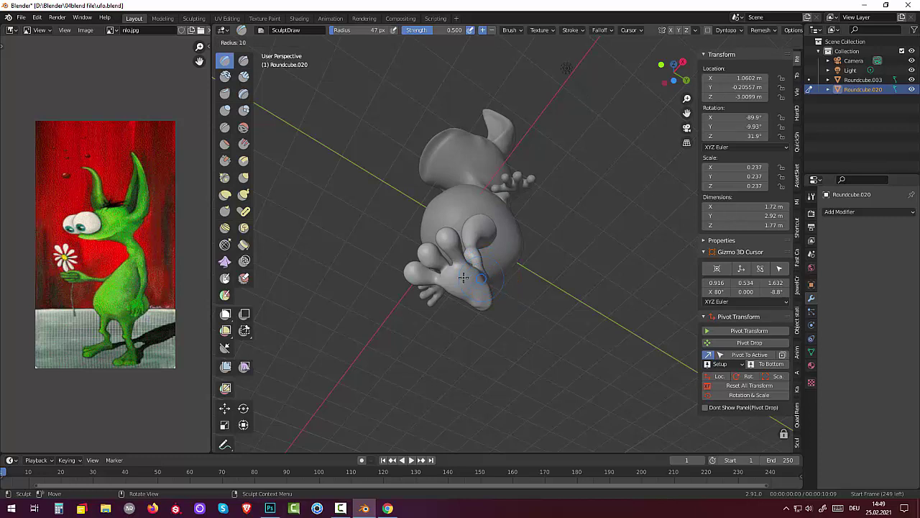
{"action": "left_click", "coordinate": [464, 277]}
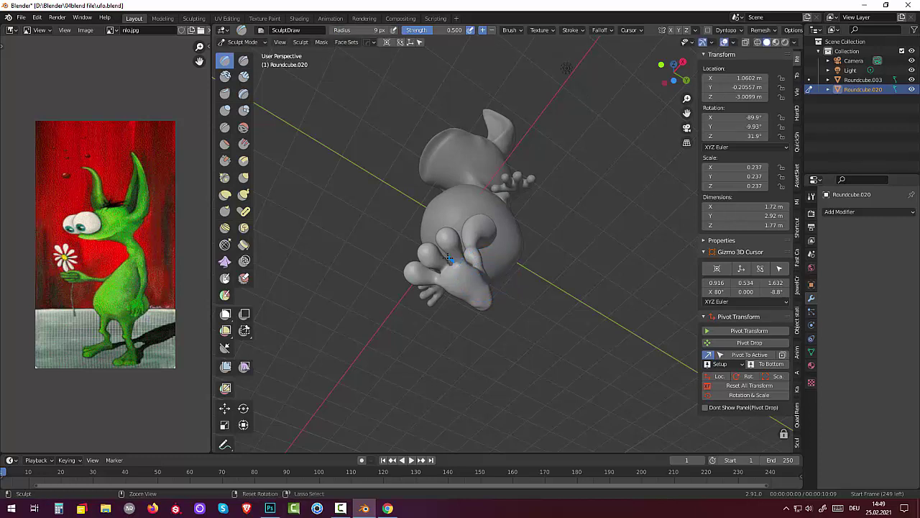
{"action": "left_click_drag", "start_coordinate": [461, 262], "coordinate": [438, 278], "text": "ctrl+shift"}
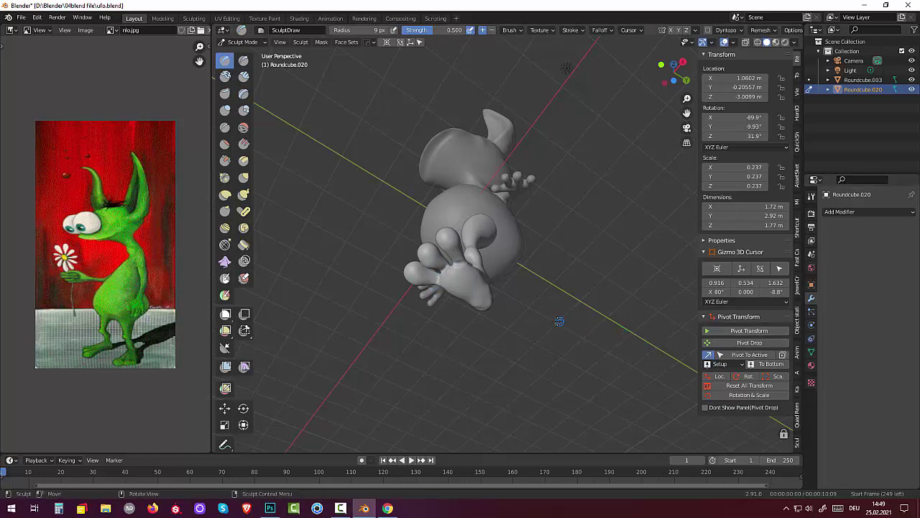
{"action": "mouse_move", "coordinate": [560, 321]}
{"action": "middle_mouse_down"}
{"action": "mouse_move", "coordinate": [405, 325]}
{"action": "mouse_move", "coordinate": [404, 345]}
{"action": "middle_mouse_up"}
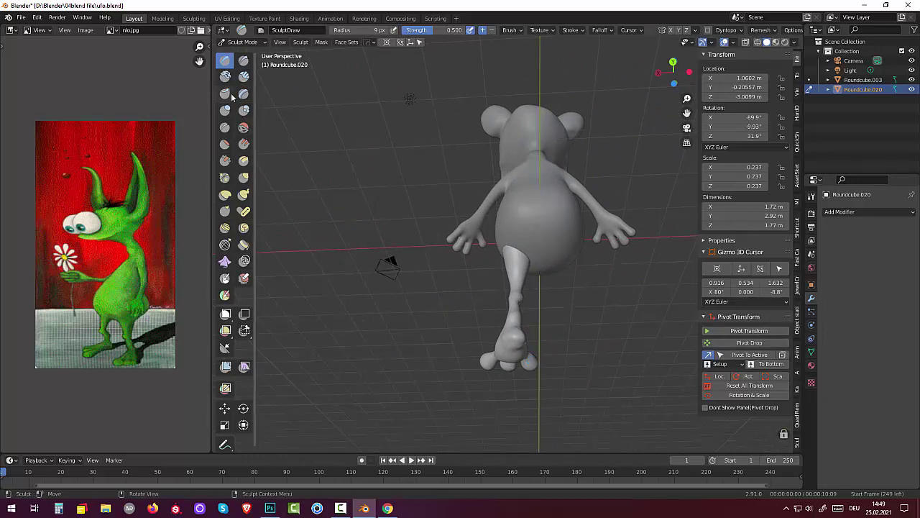
Add Clay Strips strokes along the leg, viewed from above and behind.
{"action": "left_click", "coordinate": [244, 76]}
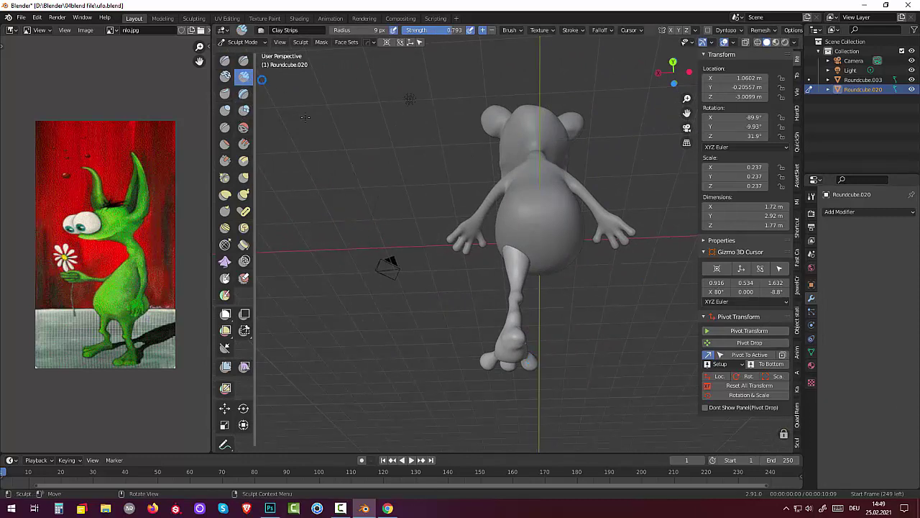
{"action": "middle_click_drag", "start_coordinate": [558, 213], "coordinate": [564, 296]}
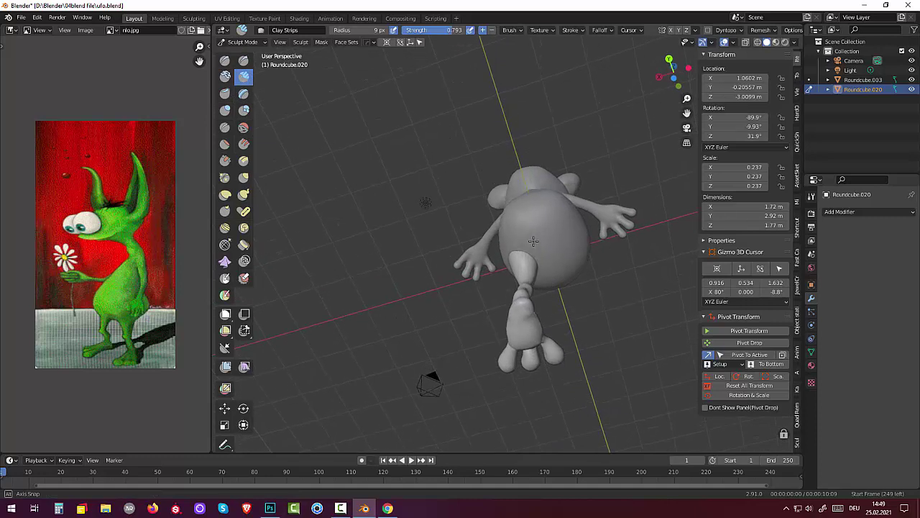
{"action": "left_click_drag", "start_coordinate": [522, 313], "coordinate": [524, 303]}
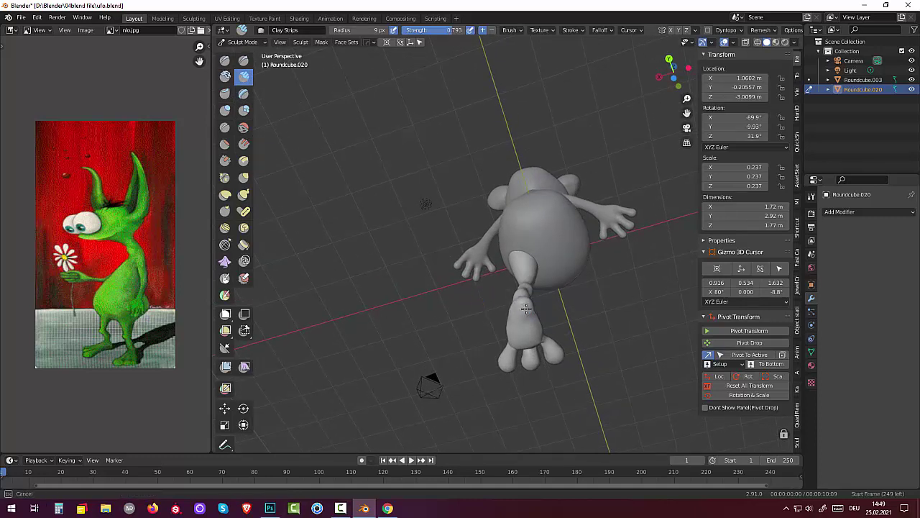
{"action": "left_click_drag", "start_coordinate": [525, 303], "coordinate": [515, 292]}
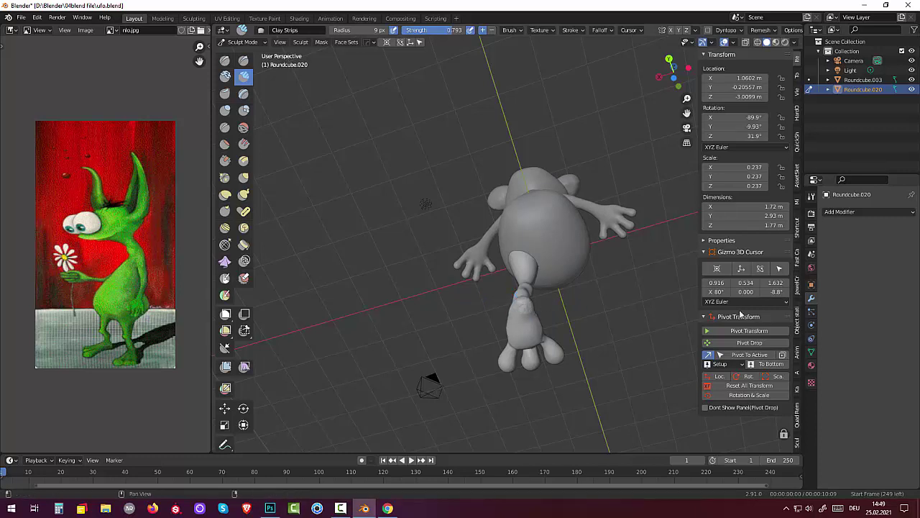
Resize the Clay Strips brush to 15 px, then 40 px, and add another clay stroke.
{"action": "key", "text": "f"}
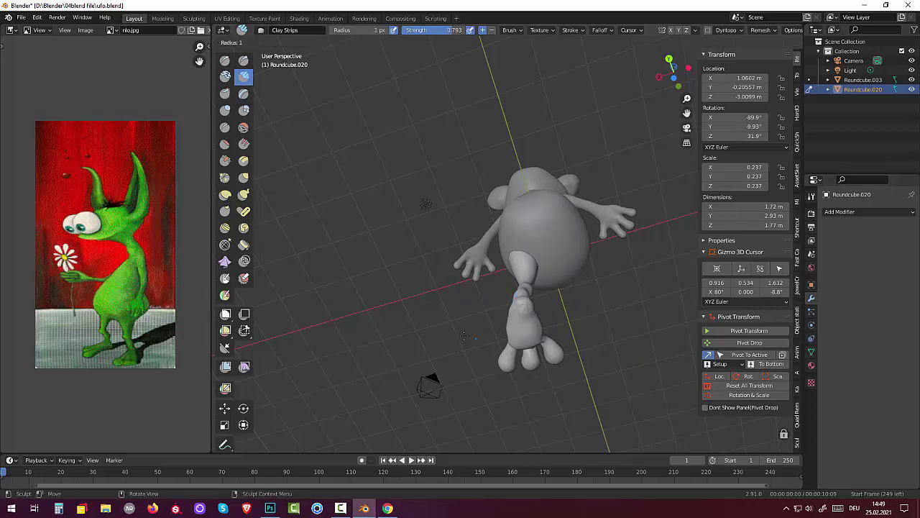
{"action": "left_click", "coordinate": [457, 332]}
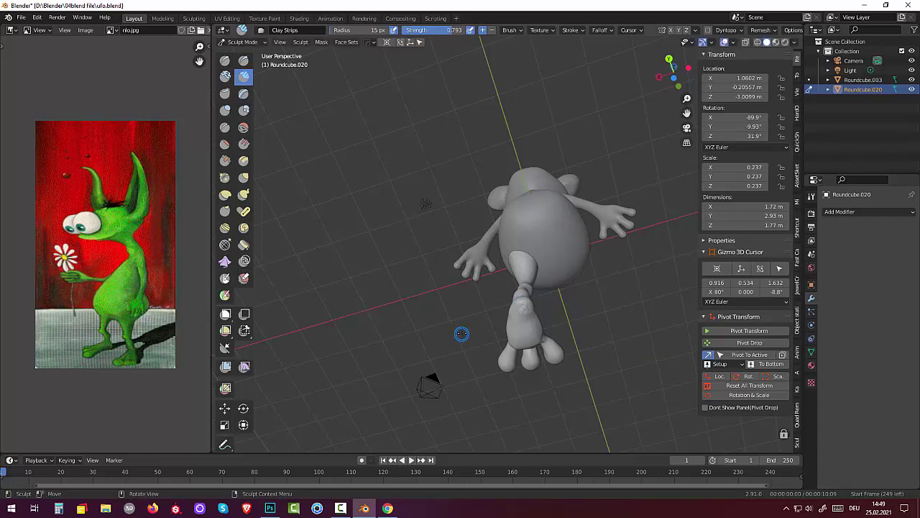
{"action": "key", "text": "f"}
{"action": "left_click", "coordinate": [490, 334]}
{"action": "left_click_drag", "start_coordinate": [512, 307], "coordinate": [520, 304]}
{"action": "mouse_move", "coordinate": [627, 280]}
{"action": "middle_mouse_down"}
{"action": "mouse_move", "coordinate": [594, 374]}
{"action": "mouse_move", "coordinate": [803, 408]}
{"action": "middle_mouse_up"}
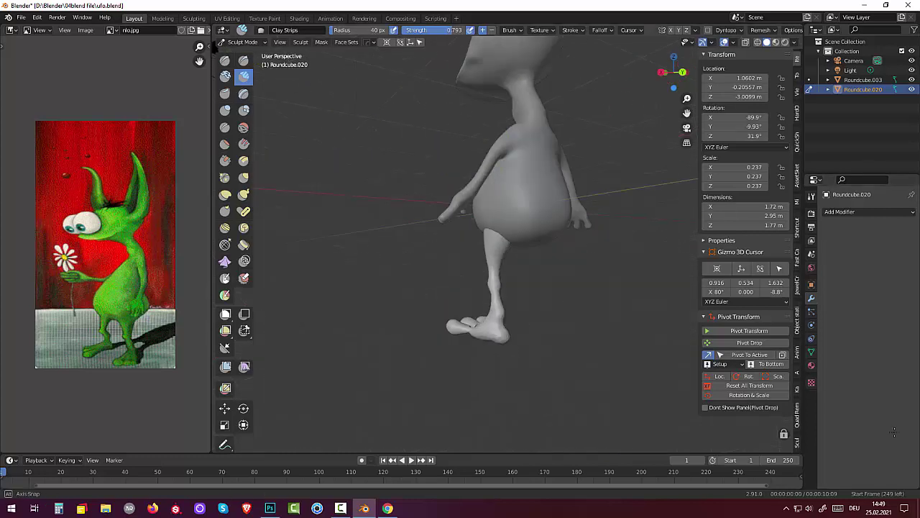
Add a Clay Strips stroke to the foot from a close side view.
{"action": "middle_click_drag", "start_coordinate": [304, 173], "coordinate": [382, 232]}
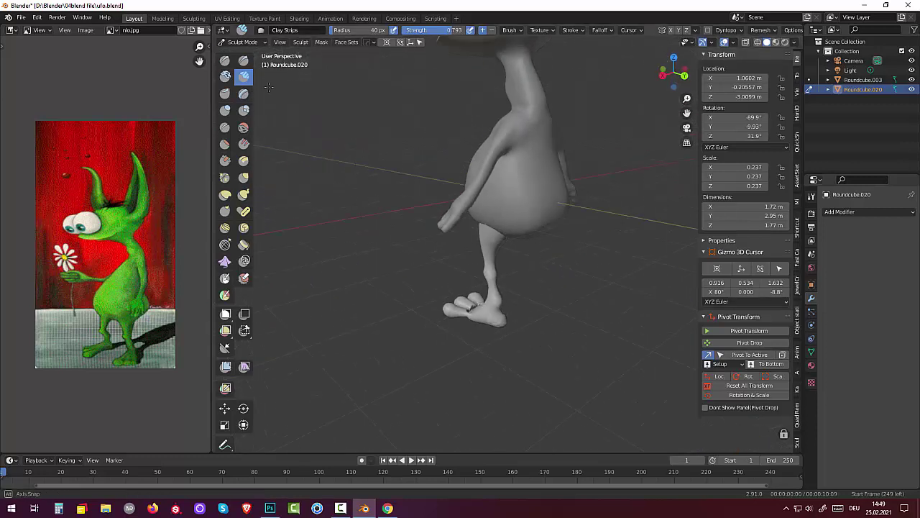
{"action": "middle_click_drag", "start_coordinate": [601, 354], "coordinate": [444, 333]}
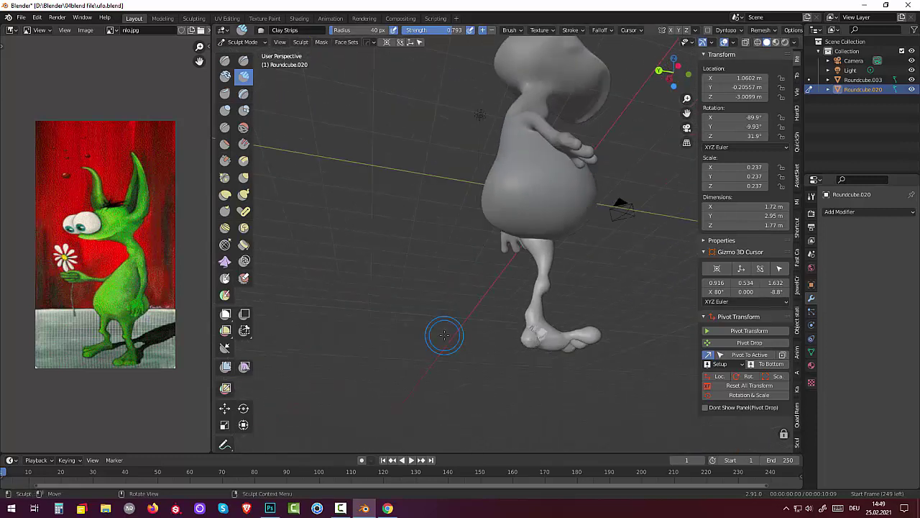
{"action": "mouse_move", "coordinate": [544, 339]}
{"action": "left_mouse_down"}
{"action": "mouse_move", "coordinate": [521, 328]}
{"action": "mouse_move", "coordinate": [535, 329]}
{"action": "left_mouse_up"}
Smooth the heel of the foot with the Smooth brush.
{"action": "left_click", "coordinate": [243, 127]}
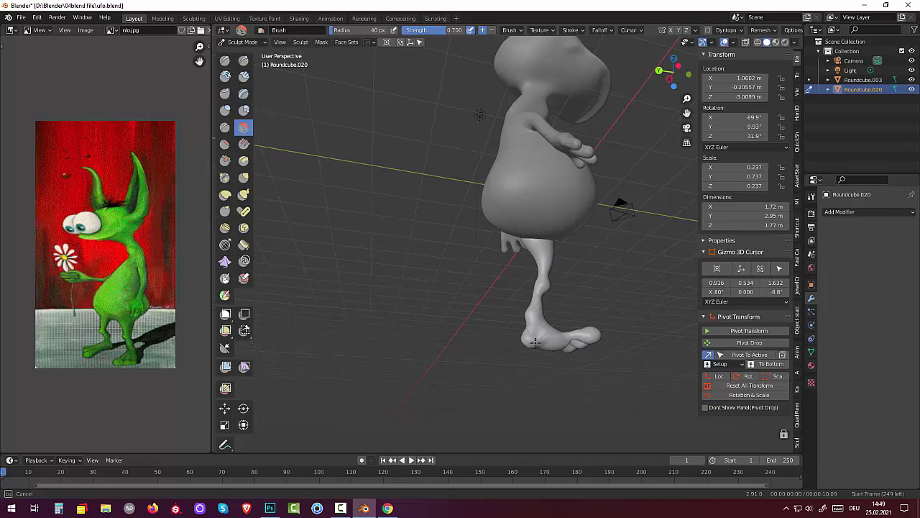
{"action": "mouse_move", "coordinate": [631, 380]}
{"action": "middle_mouse_down"}
{"action": "mouse_move", "coordinate": [696, 408]}
{"action": "mouse_move", "coordinate": [484, 314]}
{"action": "middle_mouse_up"}
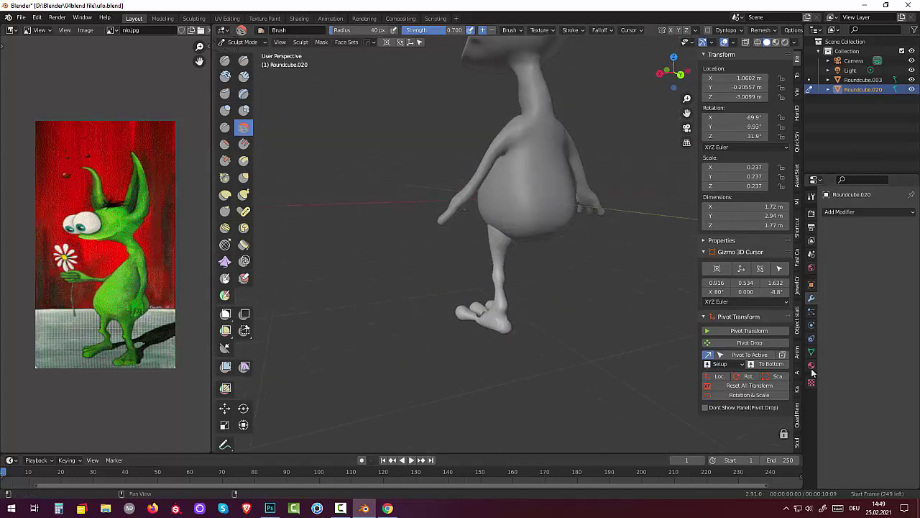
{"action": "left_click_drag", "start_coordinate": [484, 314], "coordinate": [501, 327]}
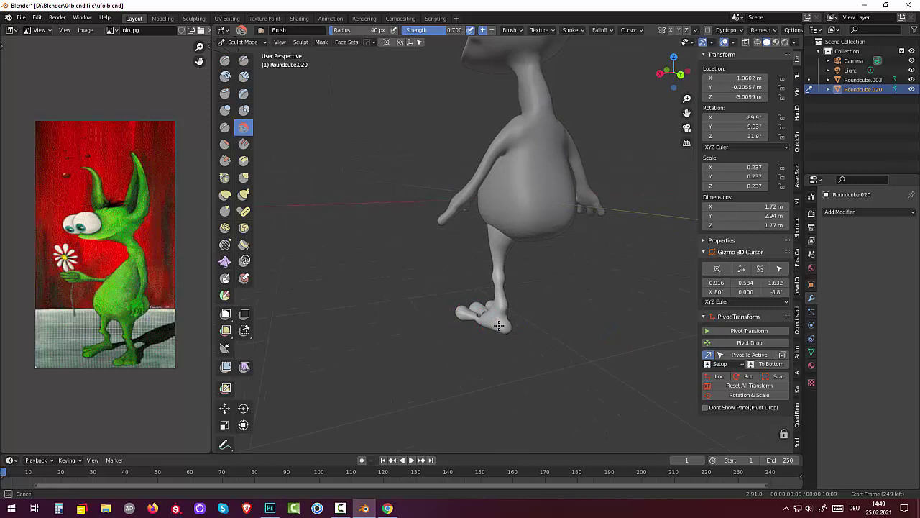
{"action": "mouse_move", "coordinate": [693, 357]}
{"action": "middle_mouse_down"}
{"action": "mouse_move", "coordinate": [565, 395]}
{"action": "mouse_move", "coordinate": [608, 418]}
{"action": "middle_mouse_up"}
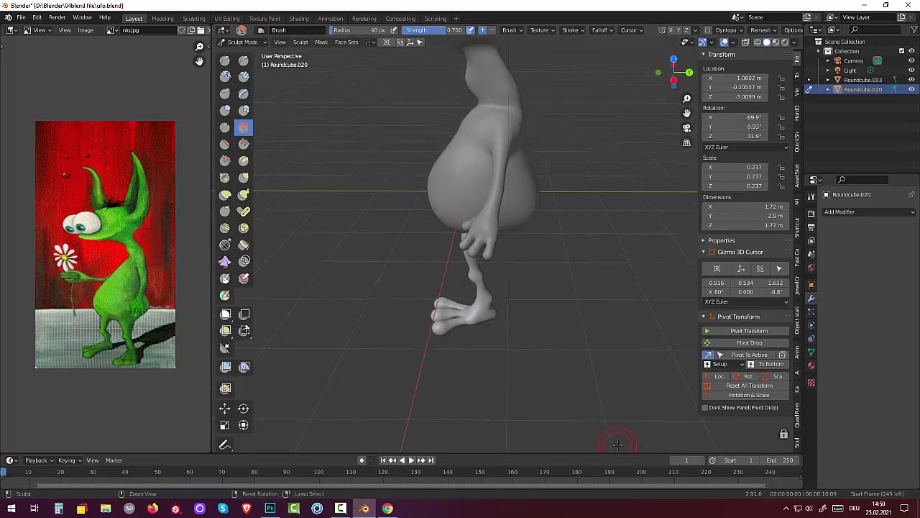
{"action": "mouse_move", "coordinate": [441, 329]}
{"action": "middle_mouse_down"}
{"action": "mouse_move", "coordinate": [395, 289]}
{"action": "mouse_move", "coordinate": [431, 319]}
{"action": "middle_mouse_up"}
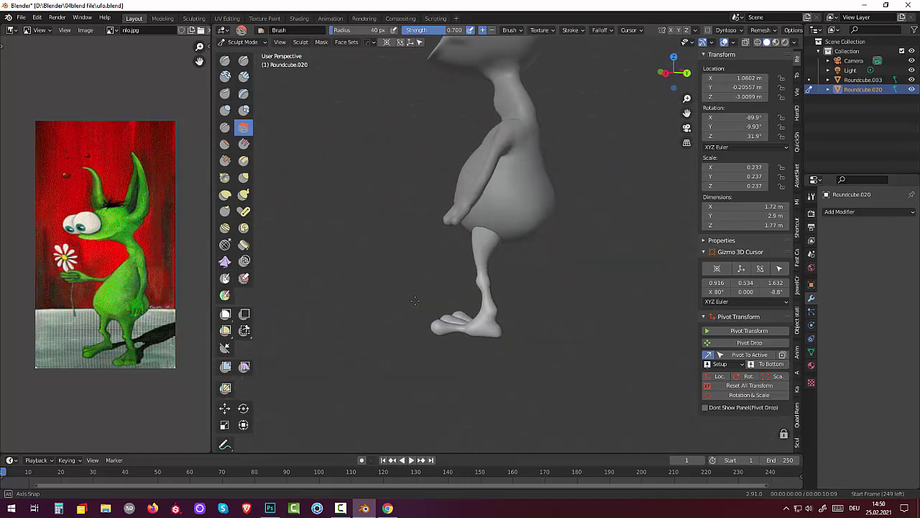
Elastic-deform the heel, feet and lower leg near the ankle, checking front and side views.
{"action": "left_click", "coordinate": [225, 194]}
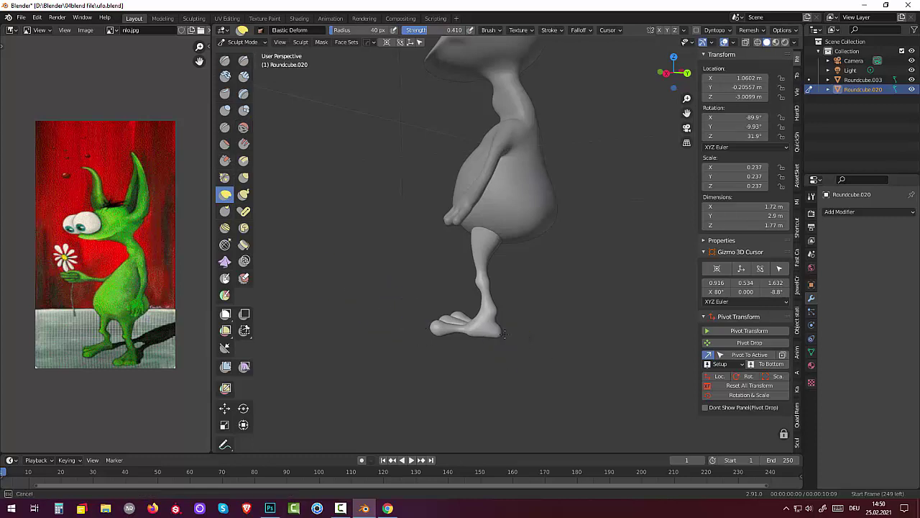
{"action": "left_click_drag", "start_coordinate": [503, 333], "coordinate": [497, 328]}
{"action": "middle_click_drag", "start_coordinate": [503, 332], "coordinate": [432, 340]}
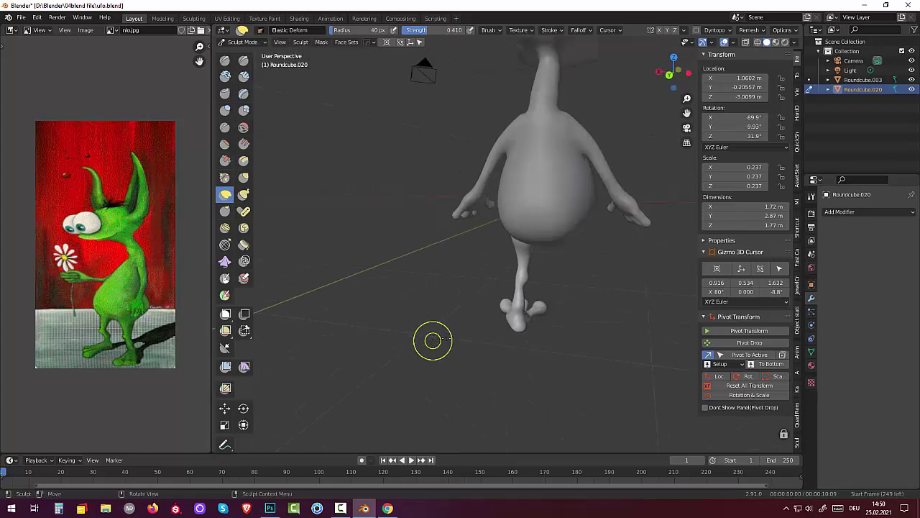
{"action": "left_click_drag", "start_coordinate": [509, 329], "coordinate": [496, 323]}
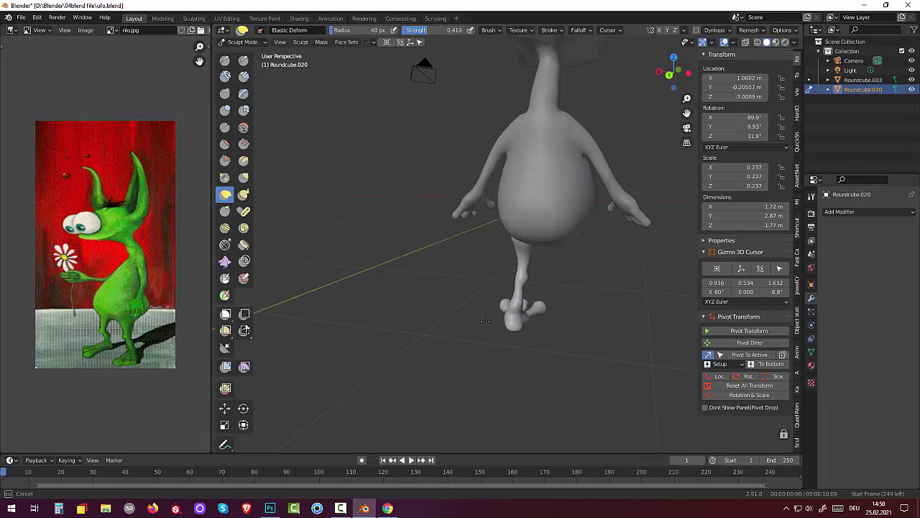
{"action": "middle_click_drag", "start_coordinate": [559, 304], "coordinate": [494, 292]}
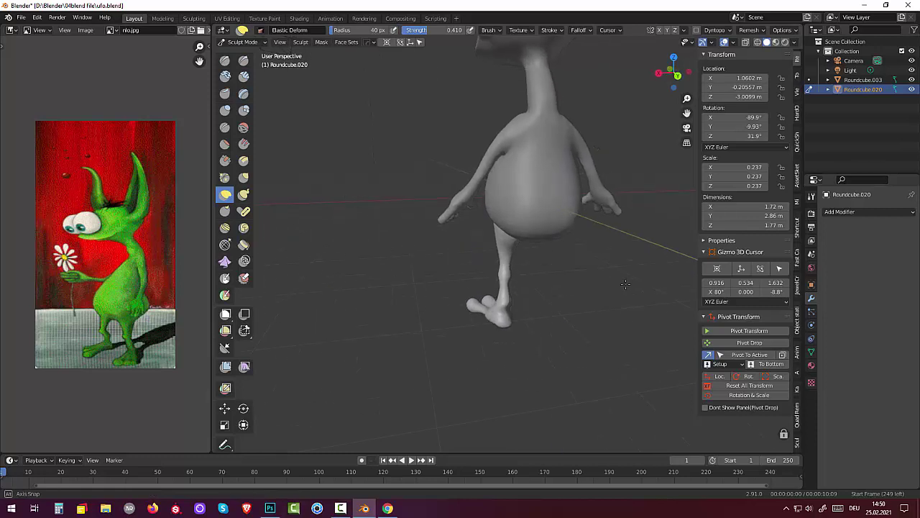
{"action": "left_click_drag", "start_coordinate": [479, 298], "coordinate": [485, 292]}
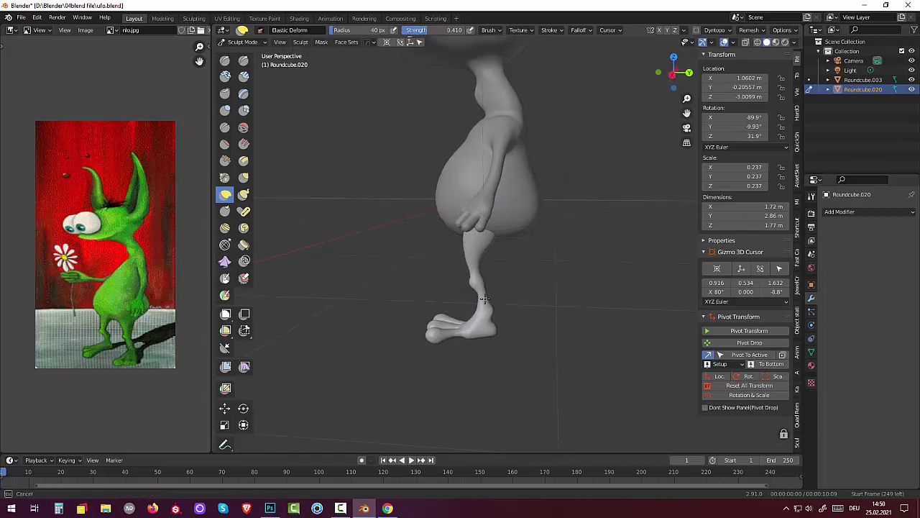
Push out the upper thigh and nudge the neck shape with Elastic Deform strokes.
{"action": "mouse_move", "coordinate": [489, 228]}
{"action": "middle_mouse_down"}
{"action": "mouse_move", "coordinate": [653, 232]}
{"action": "mouse_move", "coordinate": [551, 230]}
{"action": "middle_mouse_up"}
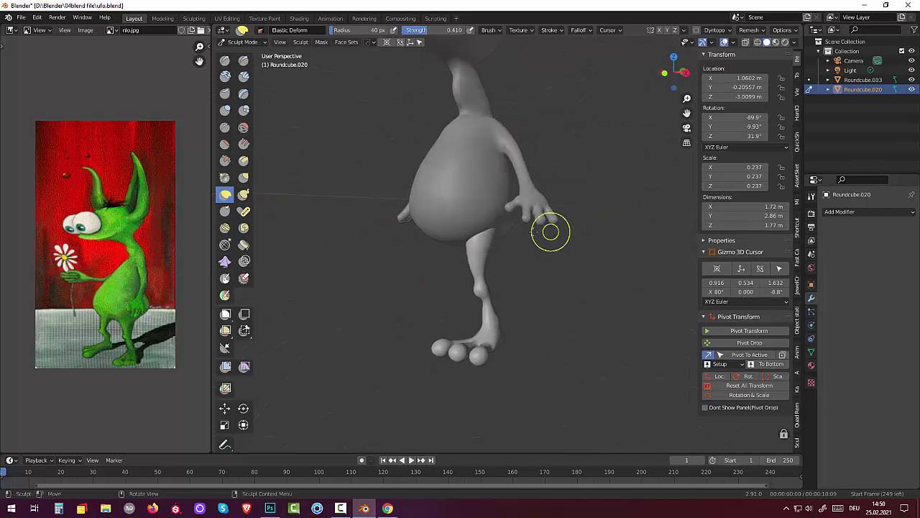
{"action": "left_click_drag", "start_coordinate": [489, 242], "coordinate": [524, 238]}
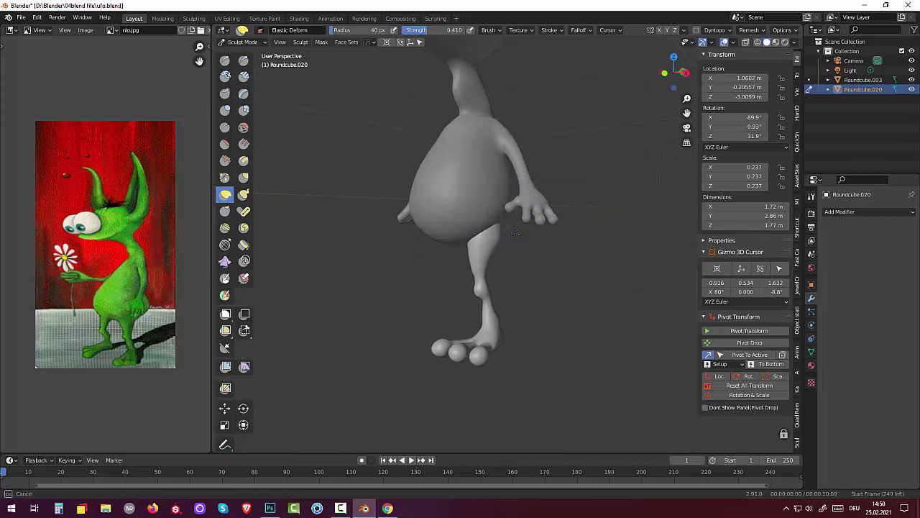
{"action": "middle_click_drag", "start_coordinate": [513, 233], "coordinate": [510, 247]}
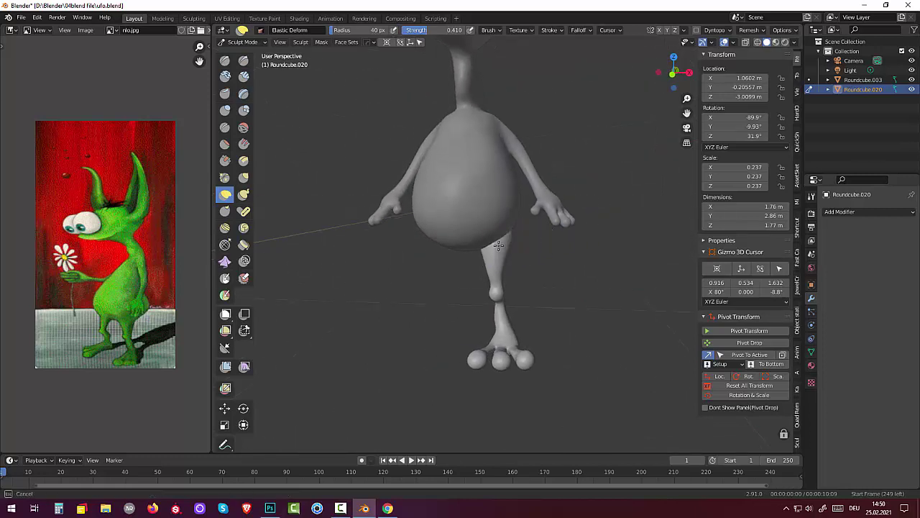
{"action": "left_click_drag", "start_coordinate": [512, 230], "coordinate": [517, 229]}
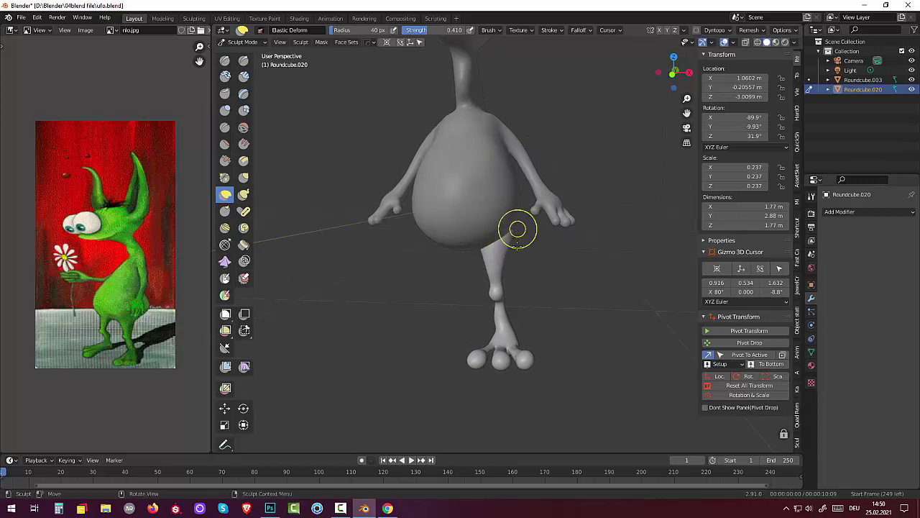
{"action": "middle_click_drag", "start_coordinate": [555, 314], "coordinate": [567, 309]}
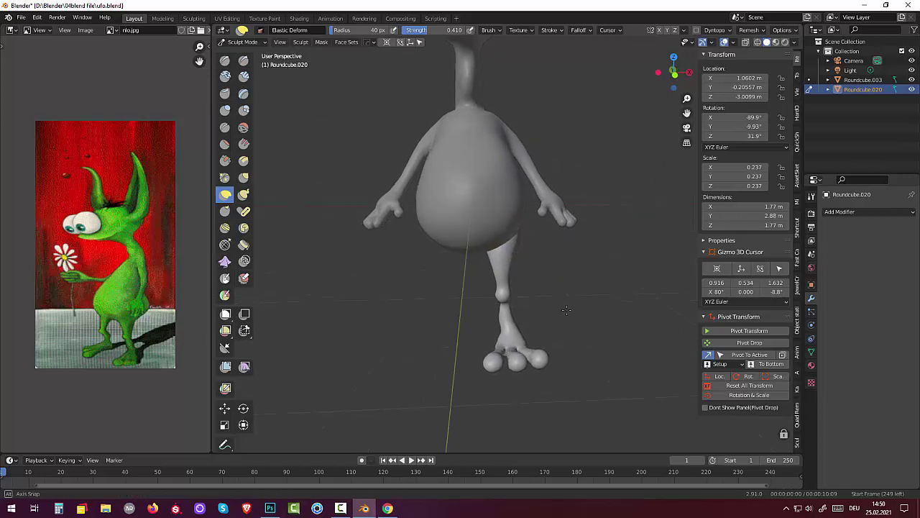
{"action": "scroll", "coordinate": [564, 310], "scroll_direction": "down", "scroll_amount": 4}
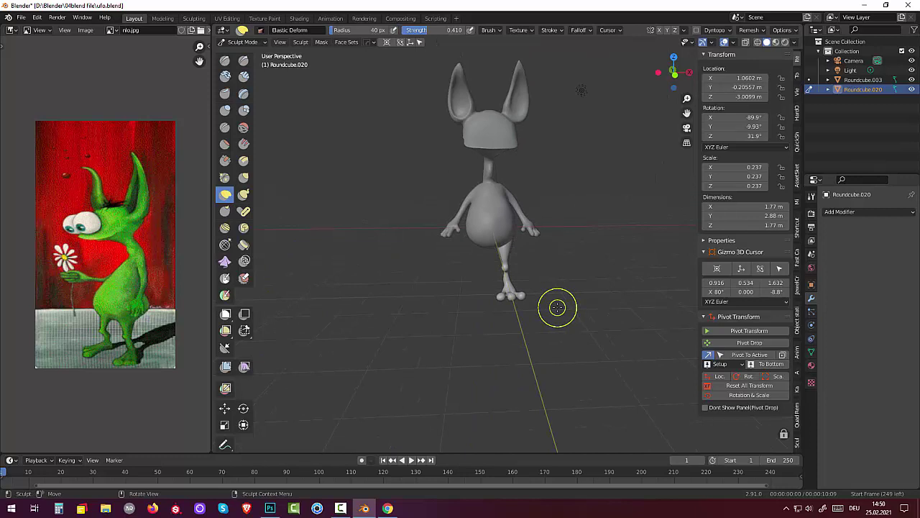
{"action": "mouse_move", "coordinate": [554, 292]}
{"action": "middle_mouse_down"}
{"action": "mouse_move", "coordinate": [445, 238]}
{"action": "mouse_move", "coordinate": [464, 252]}
{"action": "middle_mouse_up"}
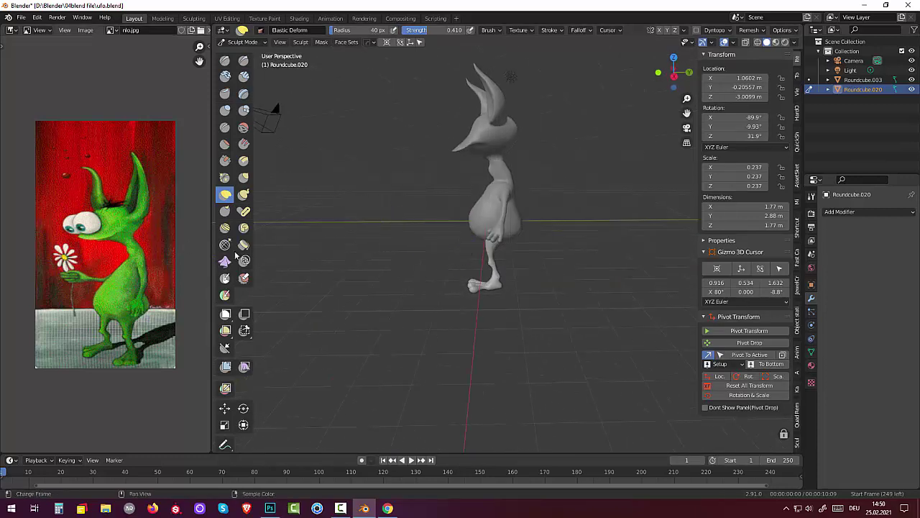
{"action": "left_click_drag", "start_coordinate": [495, 170], "coordinate": [495, 170]}
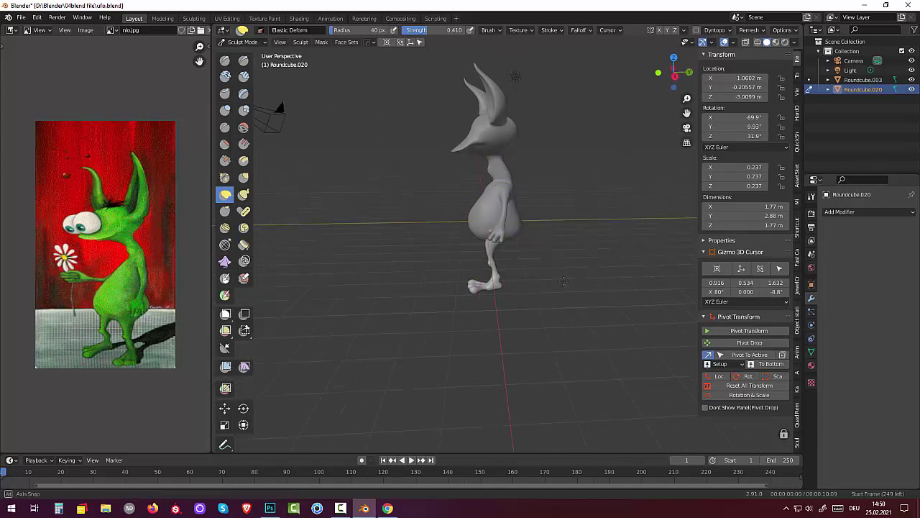
{"action": "middle_click_drag", "start_coordinate": [496, 191], "coordinate": [647, 278]}
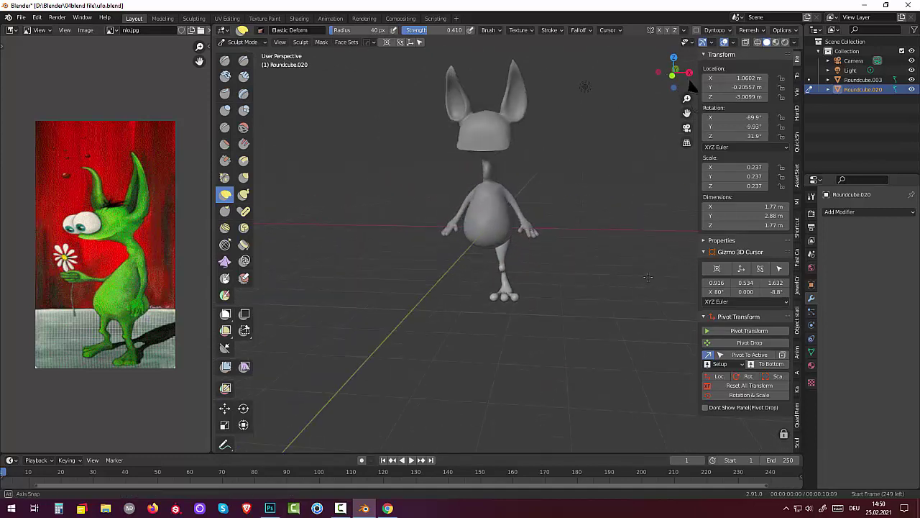
{"action": "left_click", "coordinate": [231, 44]}
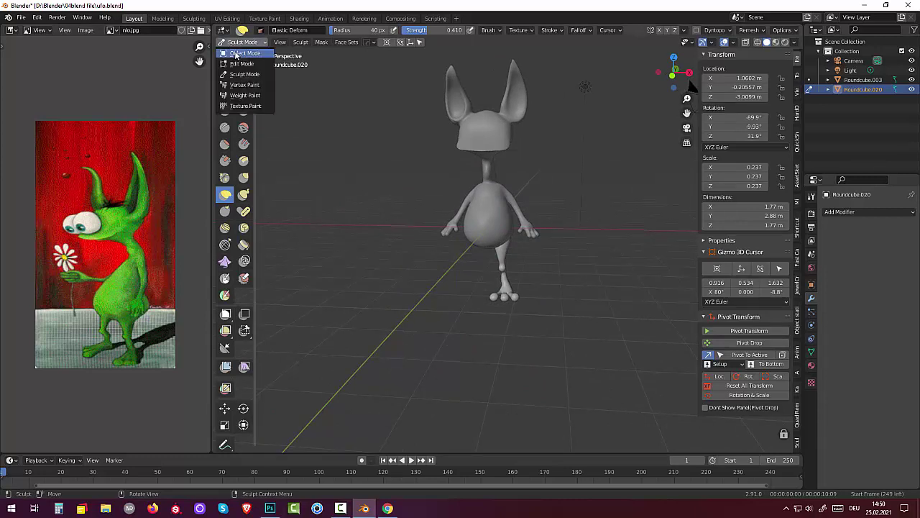
Enter Object Mode and try enlarging the leg piece, then undo it.
{"action": "left_click", "coordinate": [238, 53]}
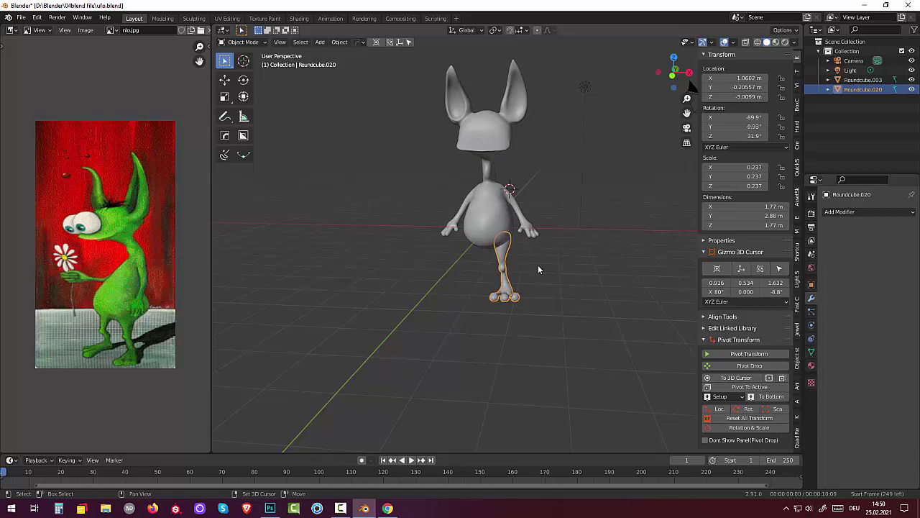
{"action": "key", "text": "s"}
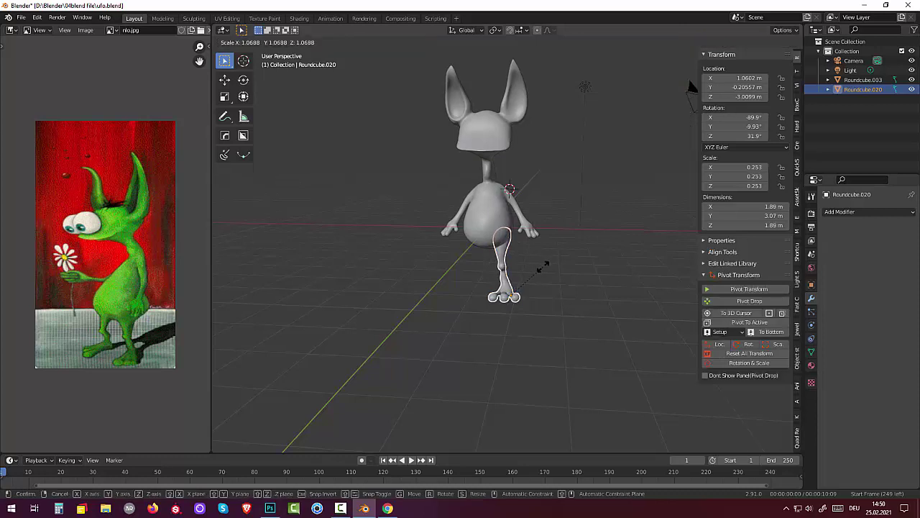
{"action": "left_click", "coordinate": [544, 265]}
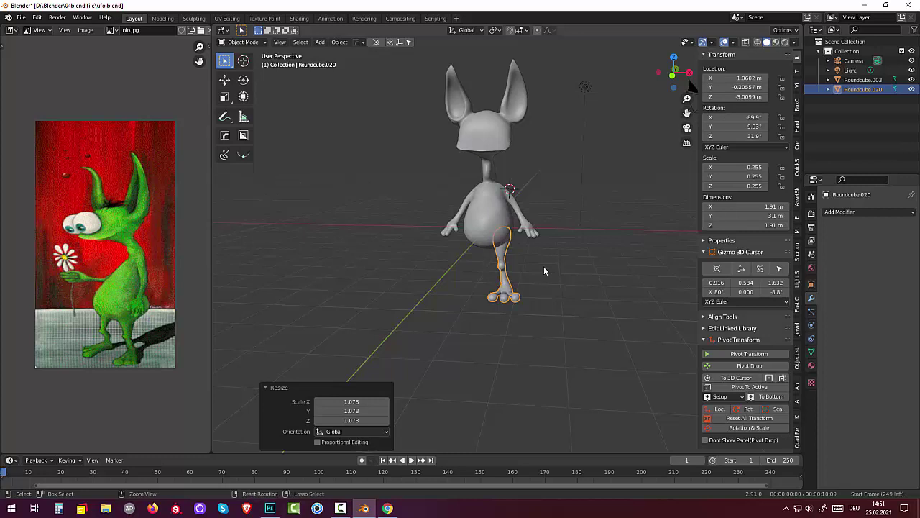
{"action": "key", "text": "ctrl+z"}
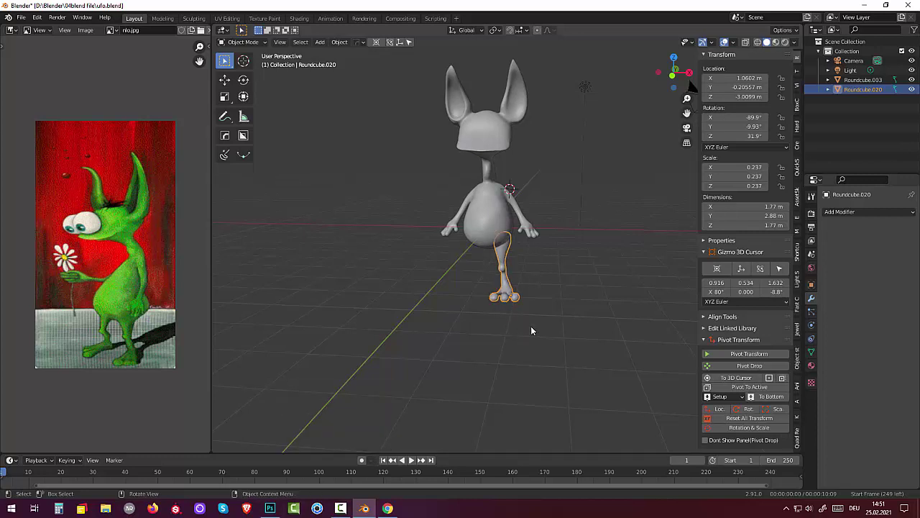
Scale the leg to 0.823 along Z and raise it 0.188 m under the body.
{"action": "key", "text": "s"}
{"action": "key", "text": "z"}
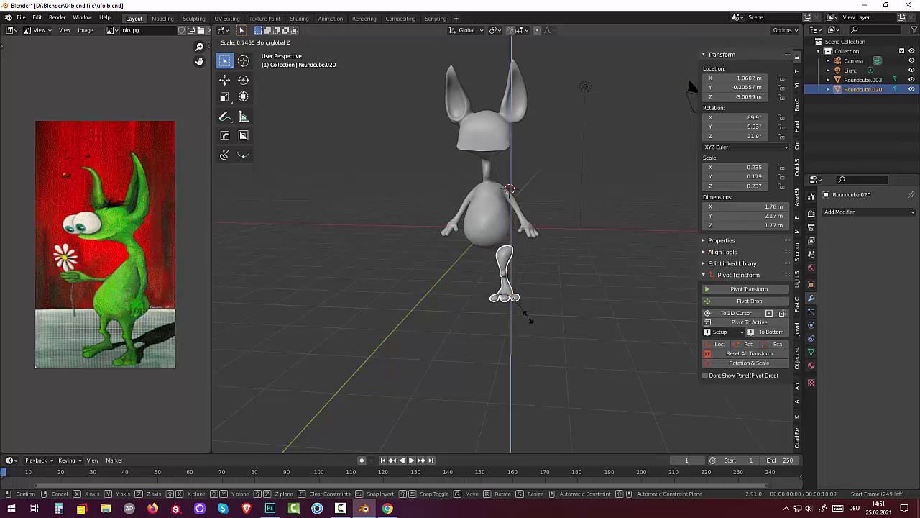
{"action": "left_click", "coordinate": [528, 320]}
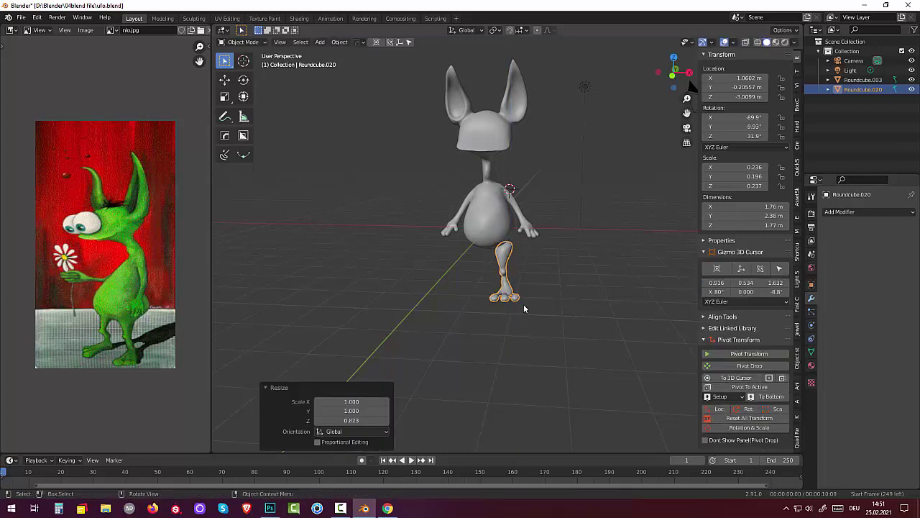
{"action": "key", "text": "g"}
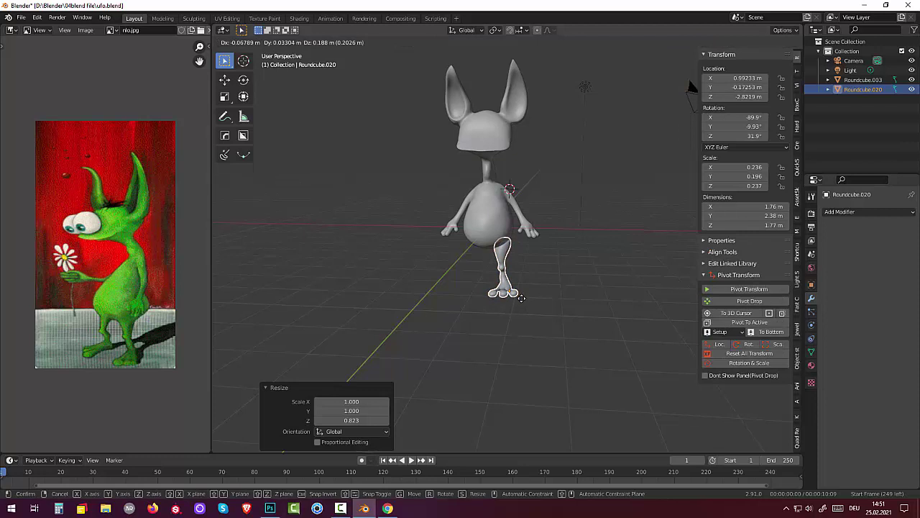
{"action": "left_click", "coordinate": [522, 298]}
{"action": "mouse_move", "coordinate": [567, 284]}
{"action": "middle_mouse_down"}
{"action": "mouse_move", "coordinate": [581, 284]}
{"action": "mouse_move", "coordinate": [456, 283]}
{"action": "mouse_move", "coordinate": [593, 292]}
{"action": "mouse_move", "coordinate": [565, 296]}
{"action": "middle_mouse_up"}
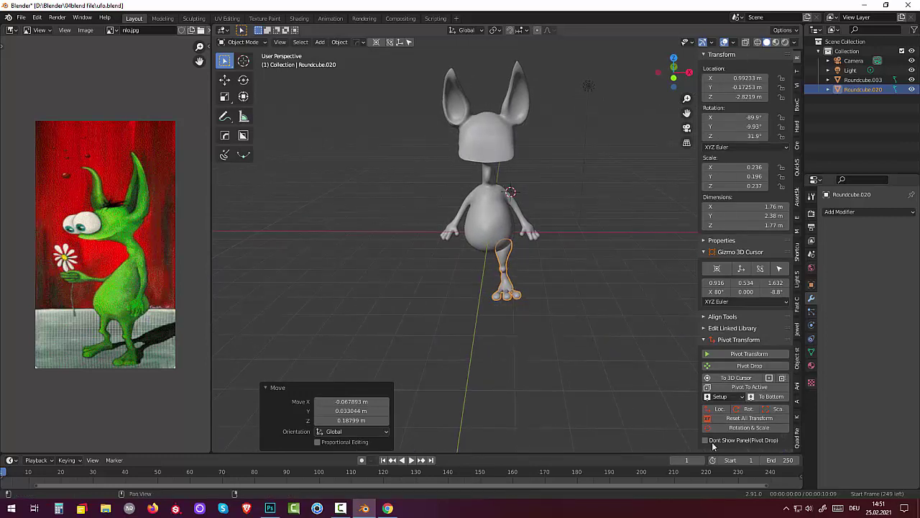
Reset the leg's transforms, add and apply an X Mirror modifier, then select body and legs.
{"action": "left_click", "coordinate": [750, 420]}
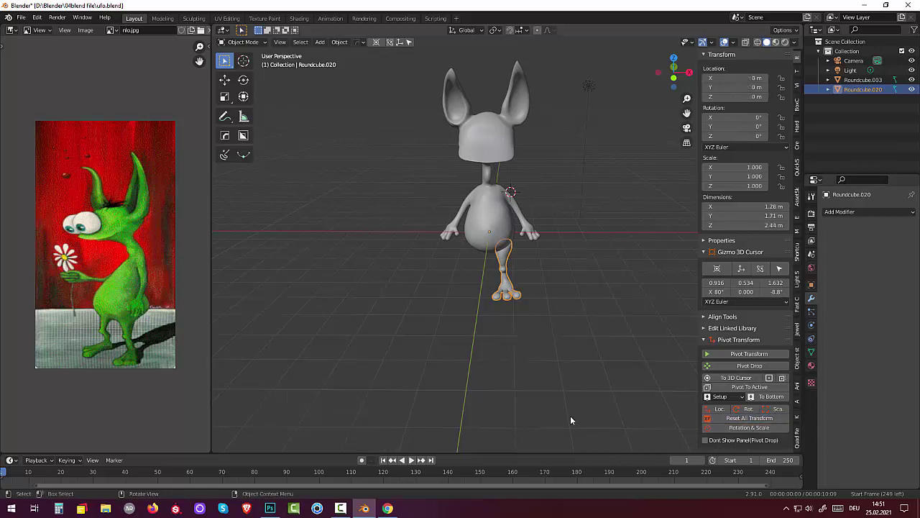
{"action": "left_click", "coordinate": [835, 212]}
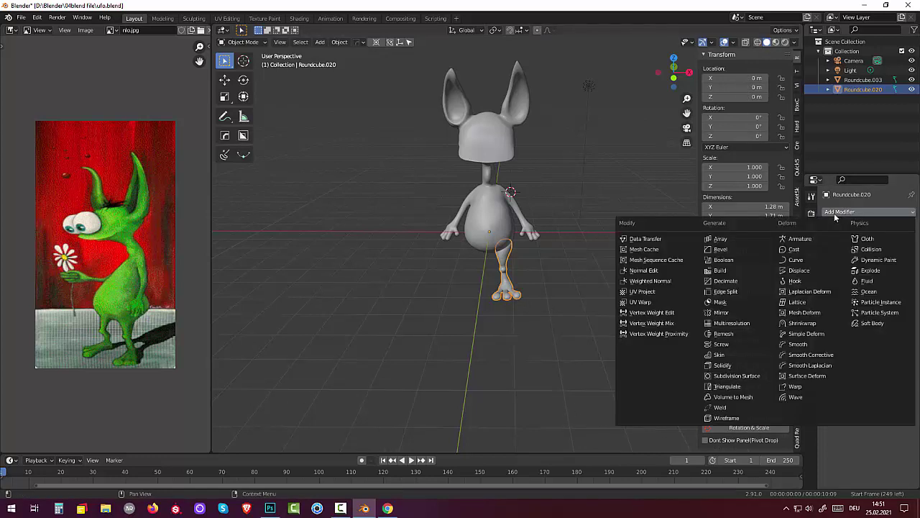
{"action": "left_click", "coordinate": [726, 312]}
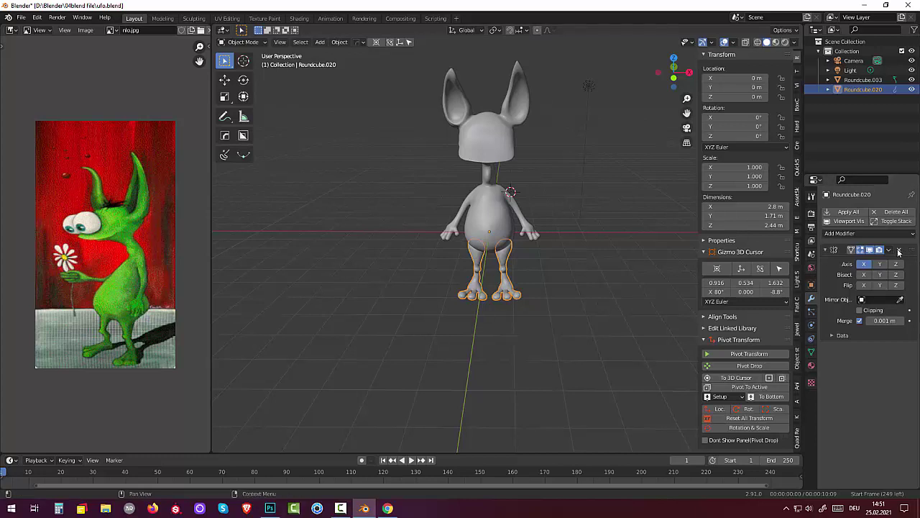
{"action": "left_click", "coordinate": [889, 250]}
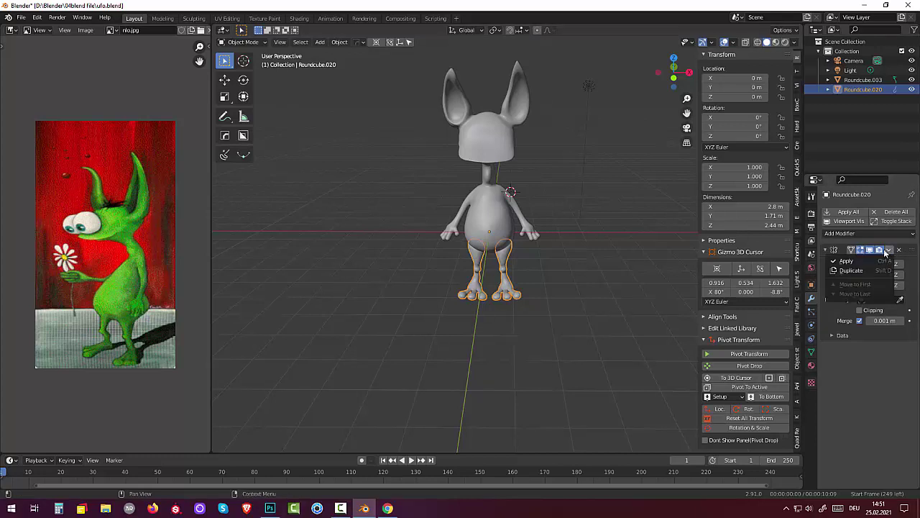
{"action": "left_click", "coordinate": [850, 261]}
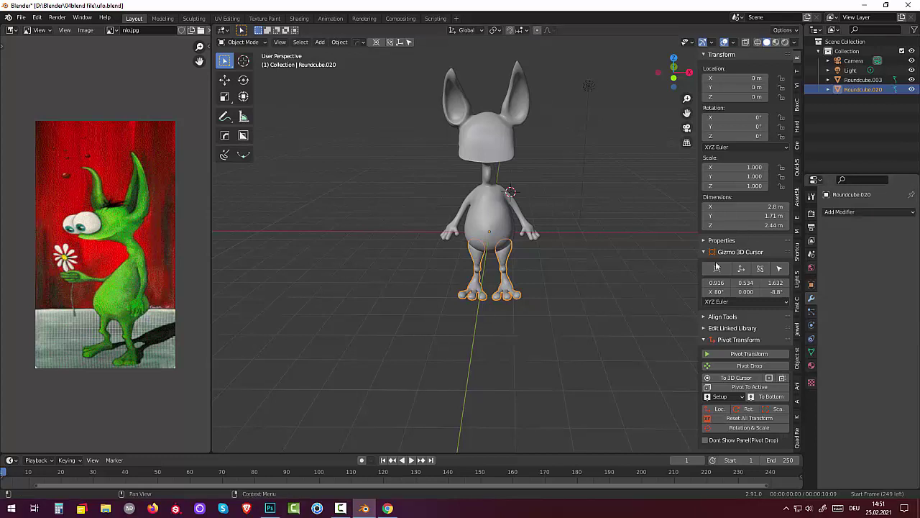
{"action": "left_click", "coordinate": [489, 228]}
{"action": "left_click", "coordinate": [502, 253], "text": "shift"}
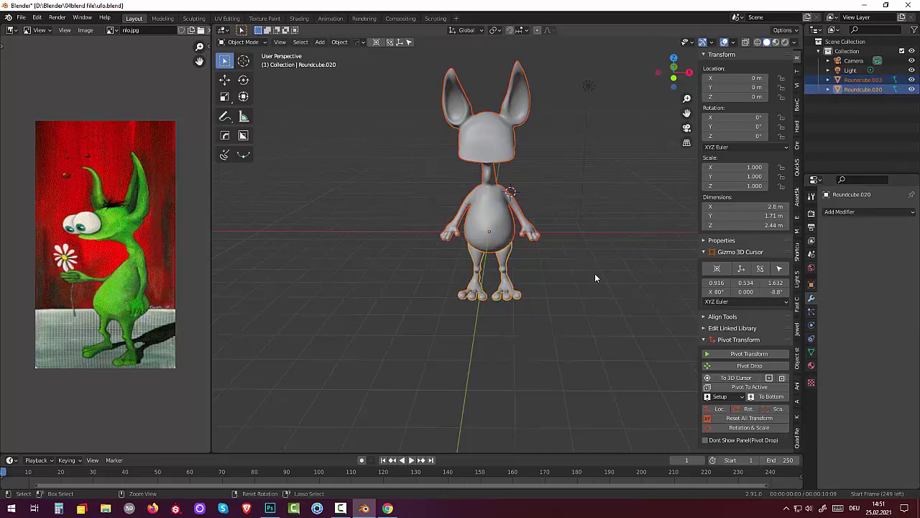
Join the legs and body into one object and enter Sculpt Mode.
{"action": "key", "text": "ctrl+j"}
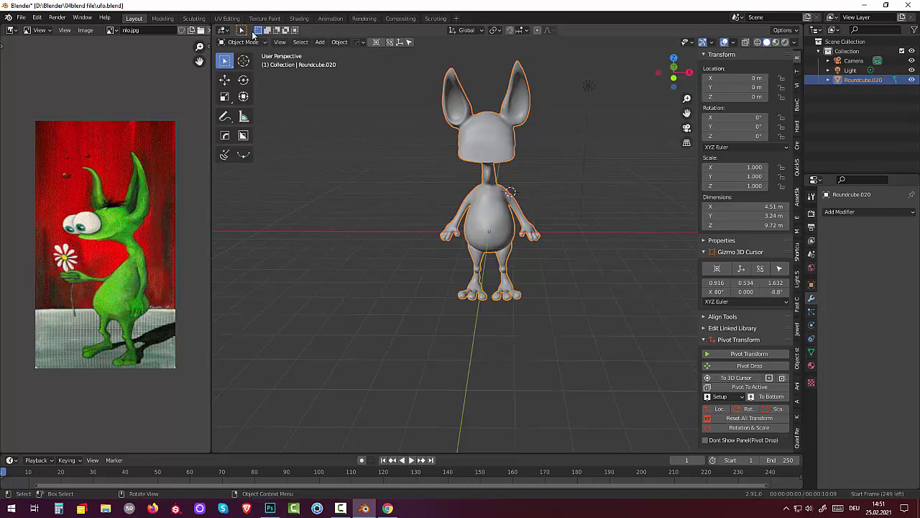
{"action": "left_click", "coordinate": [243, 42]}
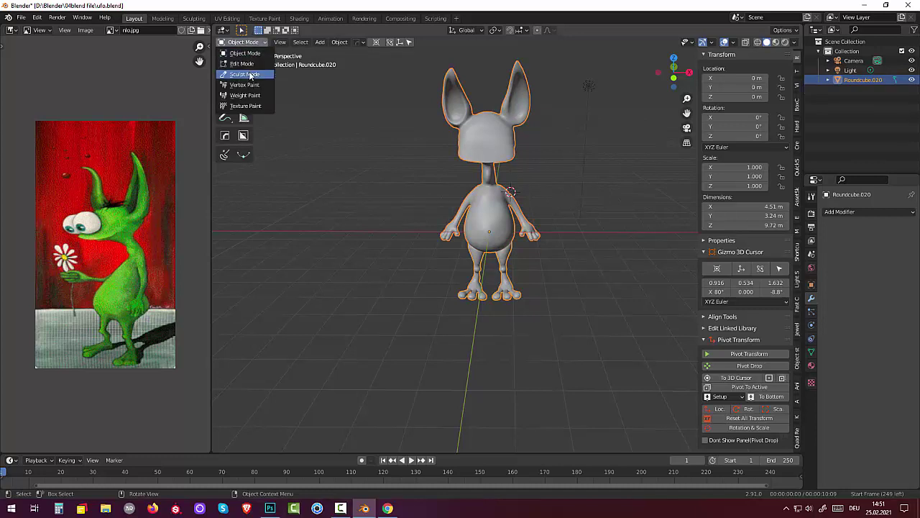
{"action": "key", "text": "Return"}
{"action": "middle_click_drag", "start_coordinate": [390, 165], "coordinate": [467, 236]}
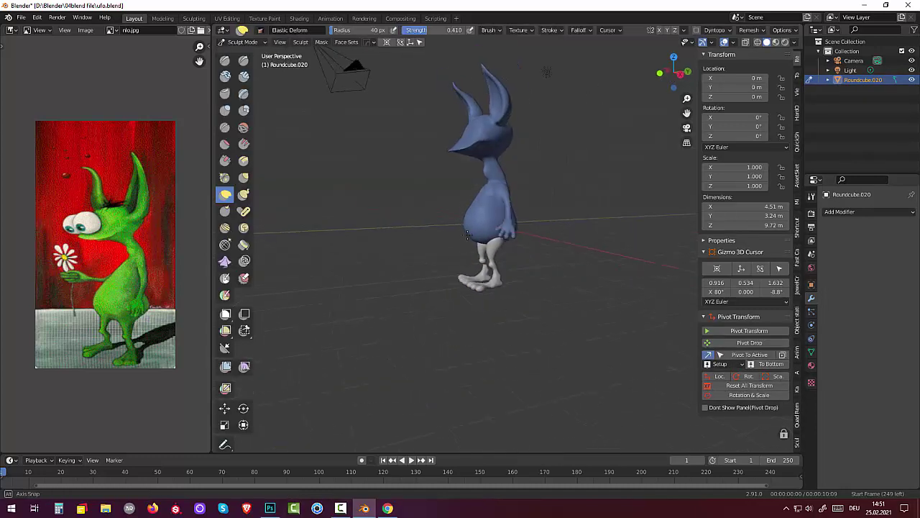
{"action": "scroll", "coordinate": [544, 247], "scroll_direction": "up", "scroll_amount": 3}
{"action": "scroll", "coordinate": [544, 247], "scroll_direction": "up", "scroll_amount": 2}
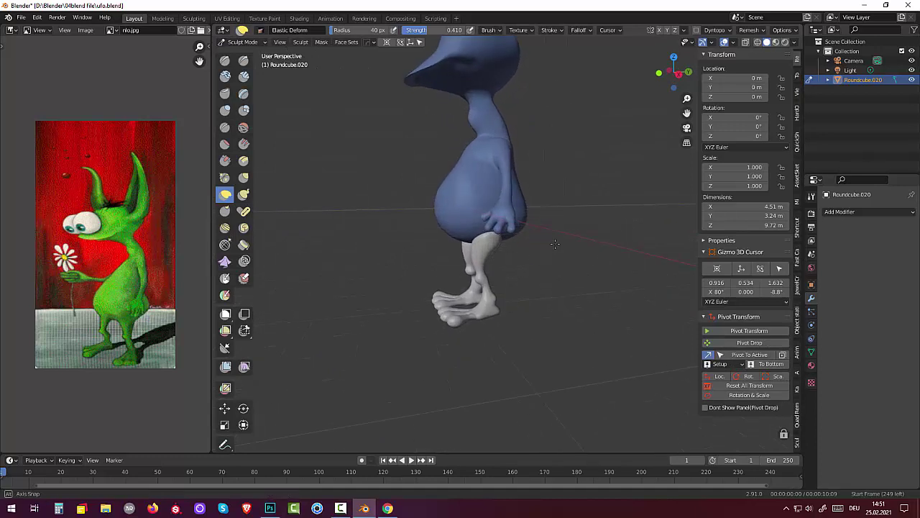
{"action": "middle_click_drag", "start_coordinate": [545, 247], "coordinate": [587, 251]}
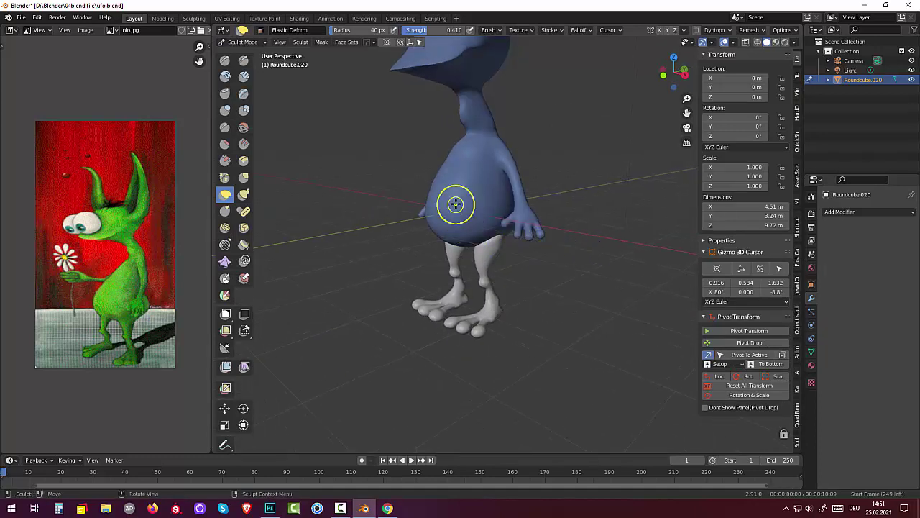
Voxel-remesh the figure at a voxel size of about 0.0244 m.
{"action": "key", "text": "r"}
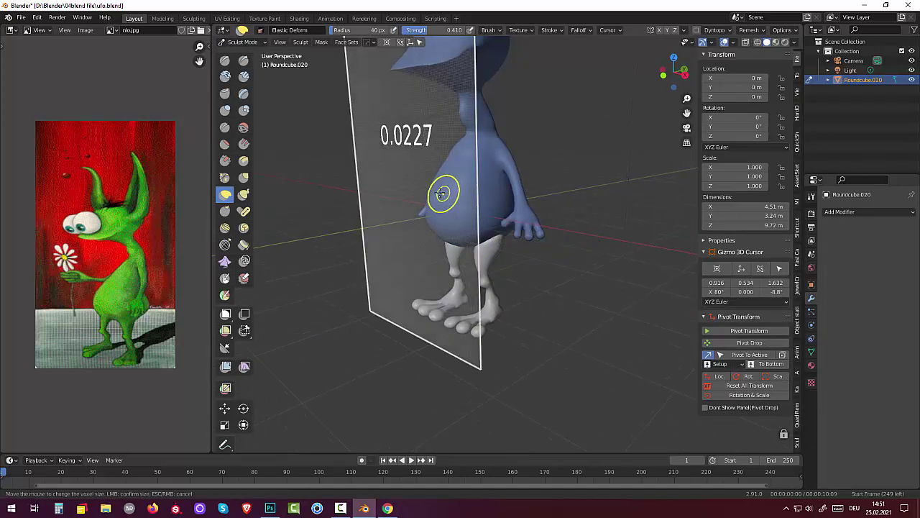
{"action": "left_click", "coordinate": [407, 208]}
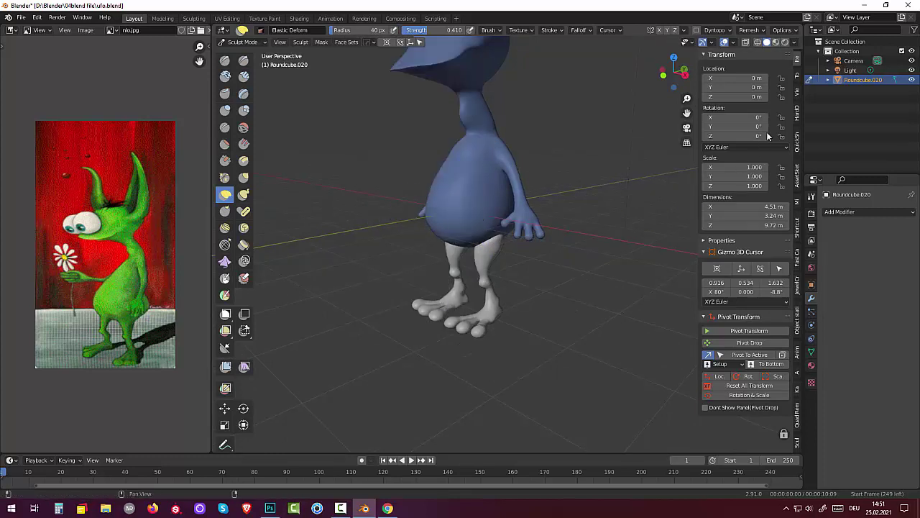
{"action": "left_click", "coordinate": [746, 30]}
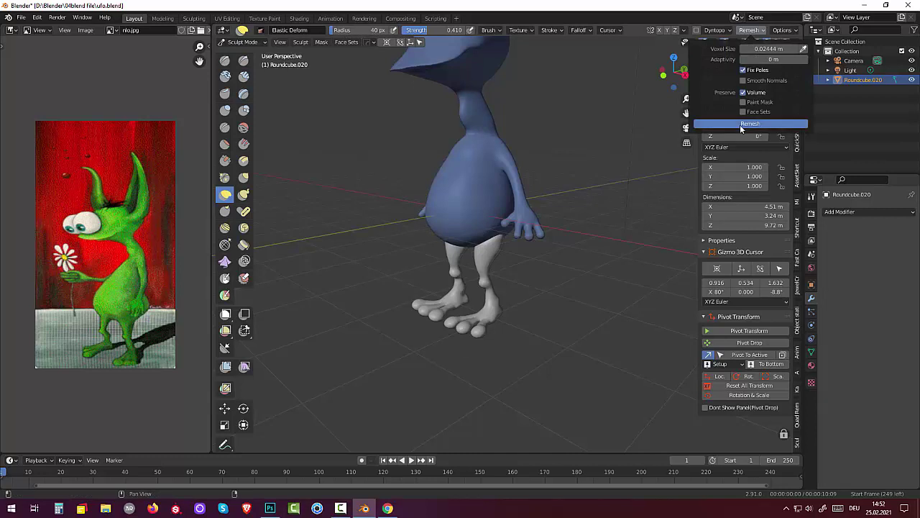
{"action": "left_click", "coordinate": [742, 125]}
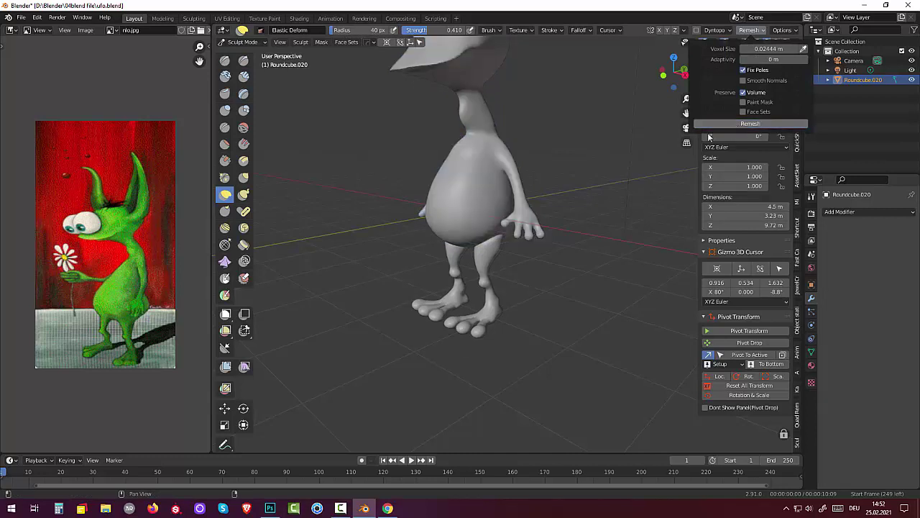
Reshape the thigh-to-belly junction with Elastic Deform, then make the basic Brush active.
{"action": "scroll", "coordinate": [567, 210], "scroll_direction": "up", "scroll_amount": 3}
{"action": "scroll", "coordinate": [562, 205], "scroll_direction": "up", "scroll_amount": 2}
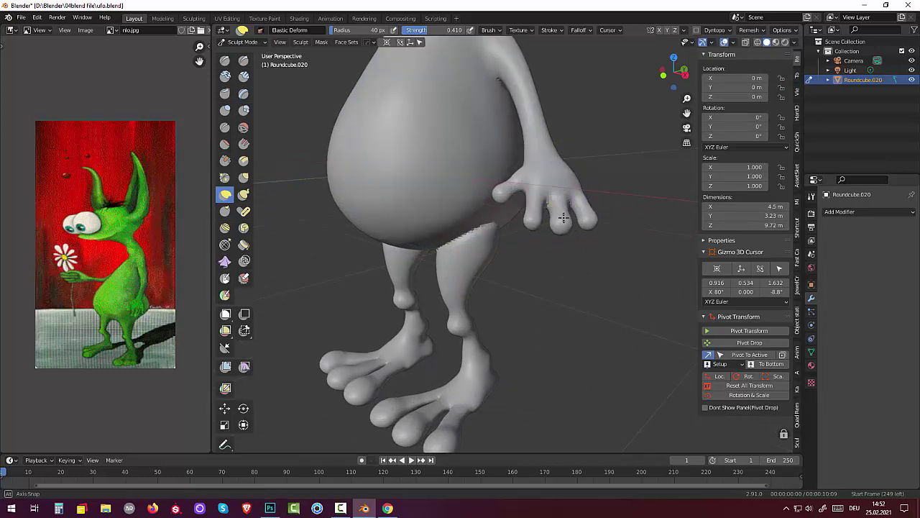
{"action": "mouse_move", "coordinate": [559, 212]}
{"action": "middle_mouse_down"}
{"action": "mouse_move", "coordinate": [528, 209]}
{"action": "mouse_move", "coordinate": [456, 130]}
{"action": "middle_mouse_up"}
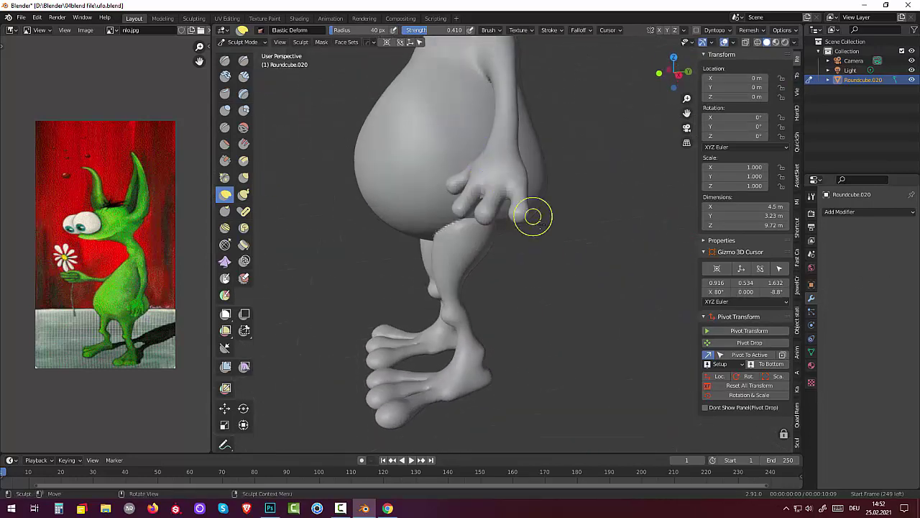
{"action": "left_click_drag", "start_coordinate": [432, 226], "coordinate": [433, 231]}
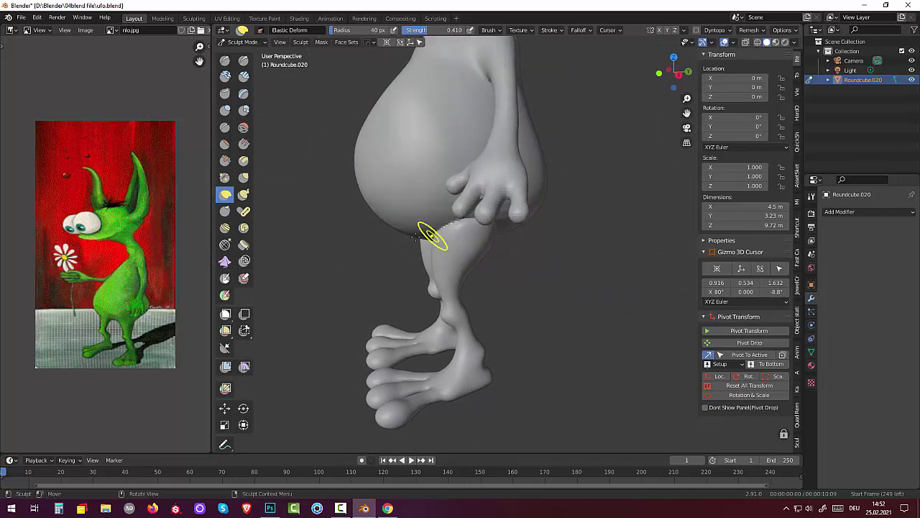
{"action": "left_click", "coordinate": [245, 127]}
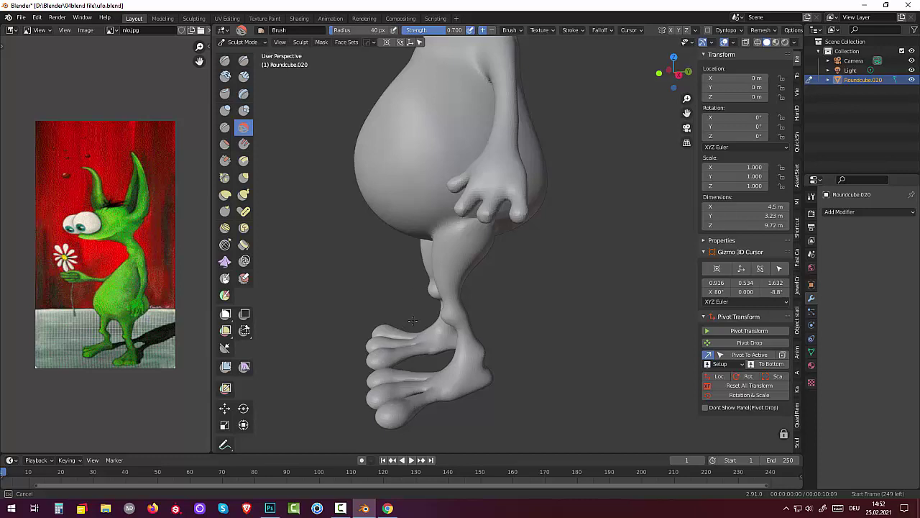
{"action": "middle_click_drag", "start_coordinate": [475, 151], "coordinate": [545, 190]}
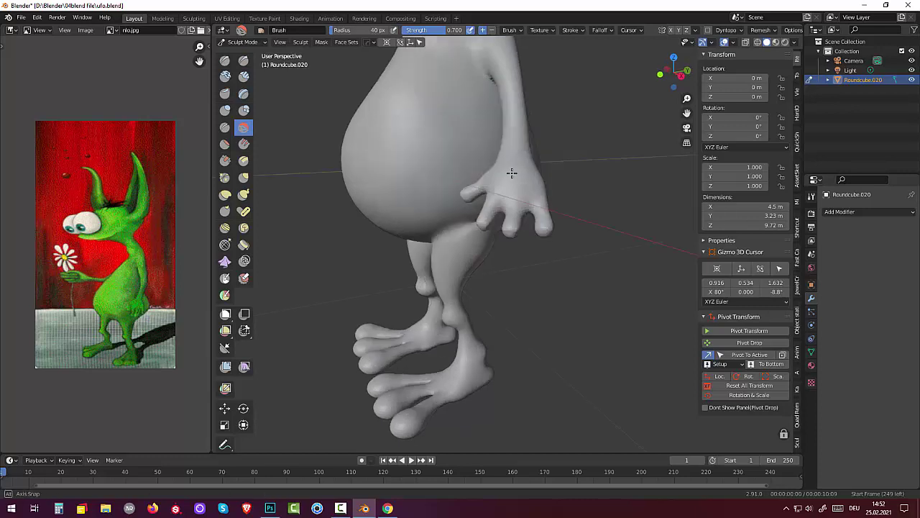
{"action": "scroll", "coordinate": [546, 191], "scroll_direction": "down", "scroll_amount": 4}
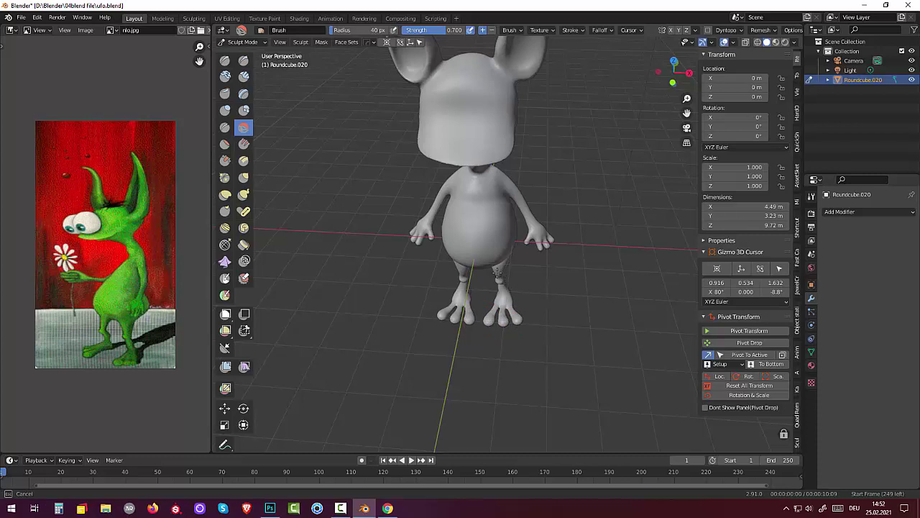
Cancel the stray pending operations and view the model from above.
{"action": "right_click", "coordinate": [447, 282]}
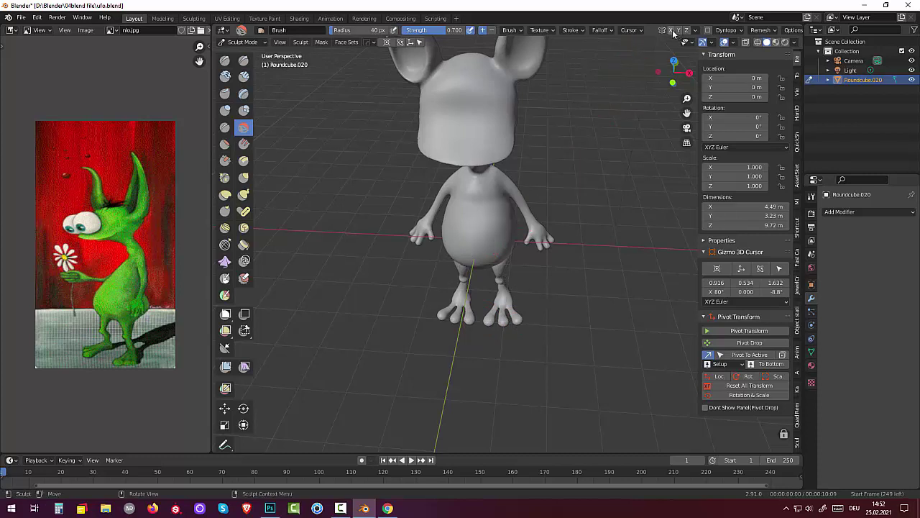
{"action": "key", "text": "alt+d"}
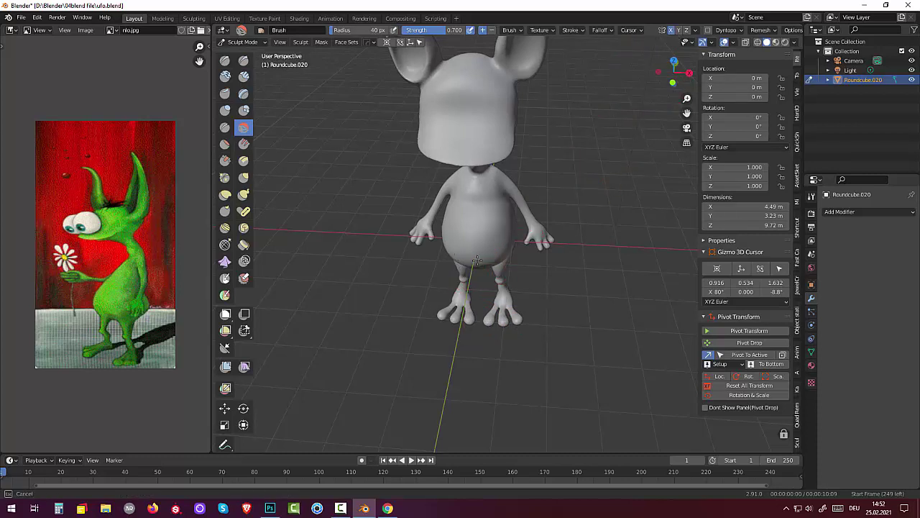
{"action": "right_click", "coordinate": [518, 197]}
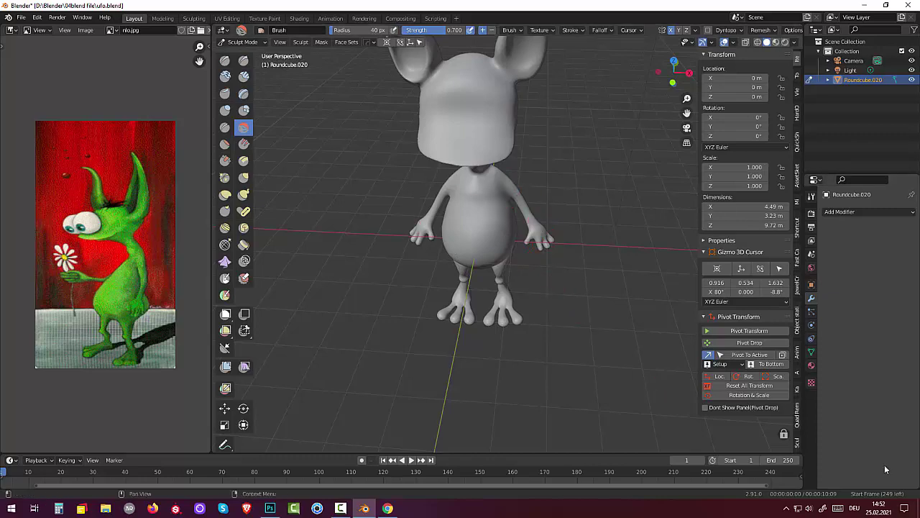
{"action": "mouse_move", "coordinate": [501, 367]}
{"action": "middle_mouse_down"}
{"action": "mouse_move", "coordinate": [530, 396]}
{"action": "mouse_move", "coordinate": [412, 312]}
{"action": "mouse_move", "coordinate": [399, 344]}
{"action": "middle_mouse_up"}
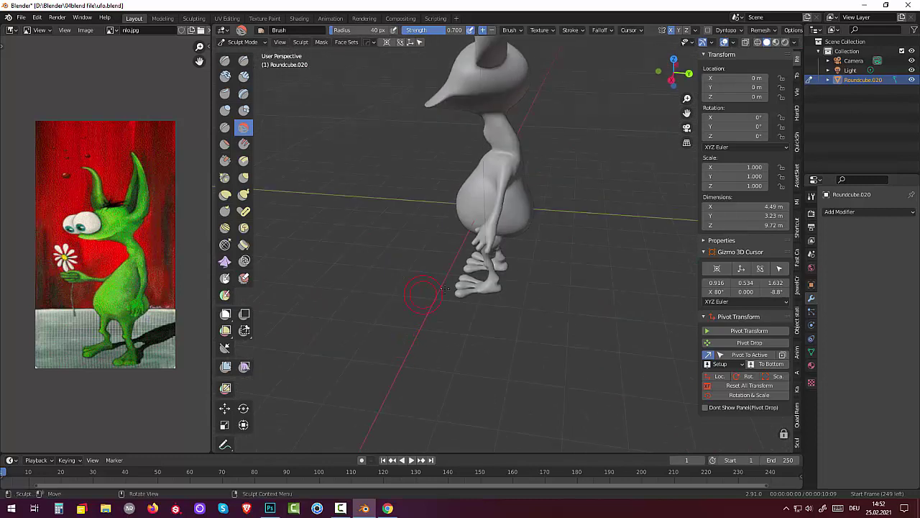
Thin the neck with three Pinch/Magnify strokes, checking from front and side.
{"action": "left_click", "coordinate": [225, 176]}
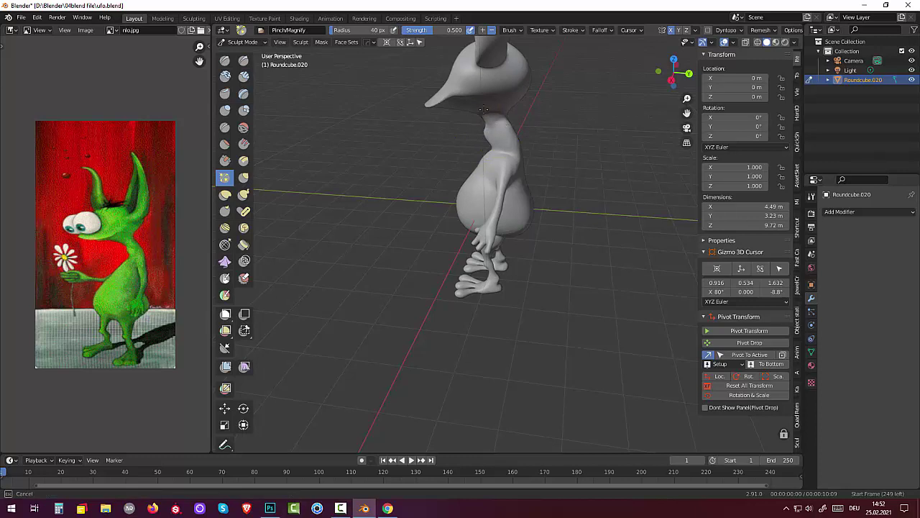
{"action": "middle_click_drag", "start_coordinate": [482, 108], "coordinate": [655, 114]}
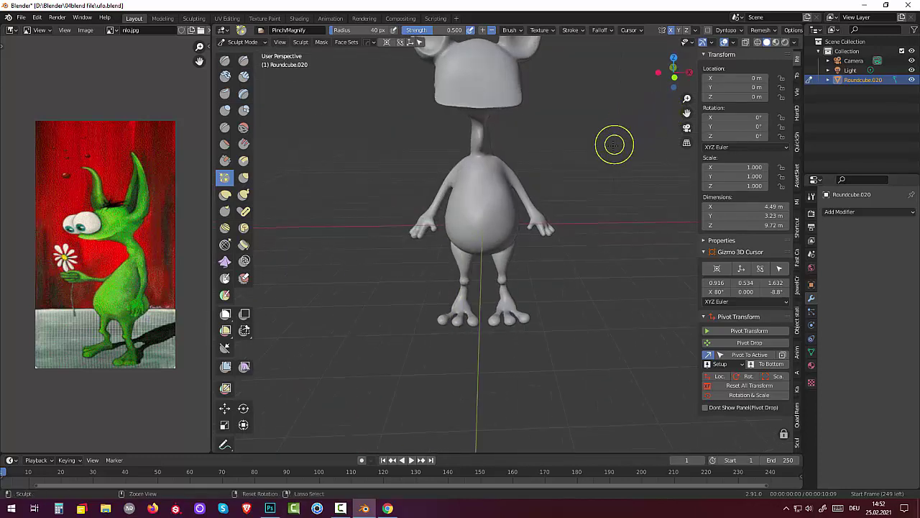
{"action": "middle_click_drag", "start_coordinate": [604, 172], "coordinate": [388, 201]}
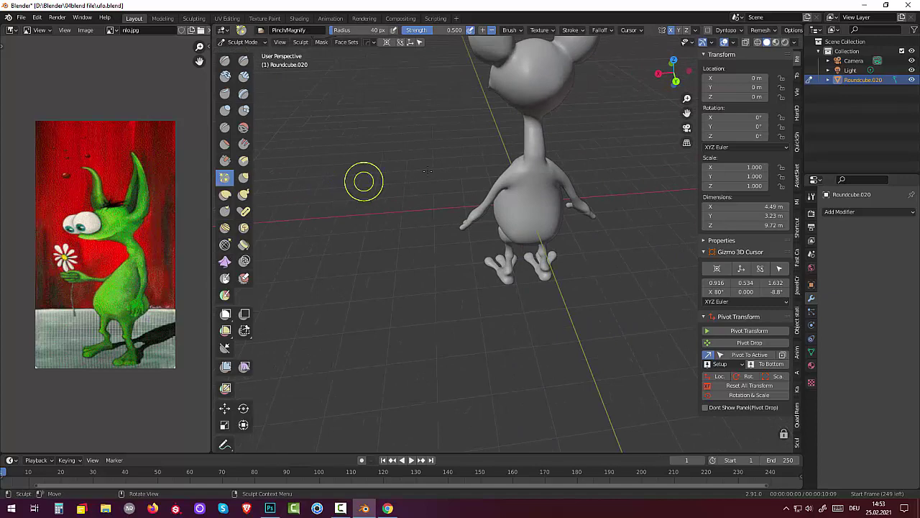
{"action": "mouse_move", "coordinate": [520, 148]}
{"action": "left_mouse_down"}
{"action": "mouse_move", "coordinate": [525, 154]}
{"action": "mouse_move", "coordinate": [551, 142]}
{"action": "left_mouse_up"}
{"action": "middle_click_drag", "start_coordinate": [579, 134], "coordinate": [562, 139]}
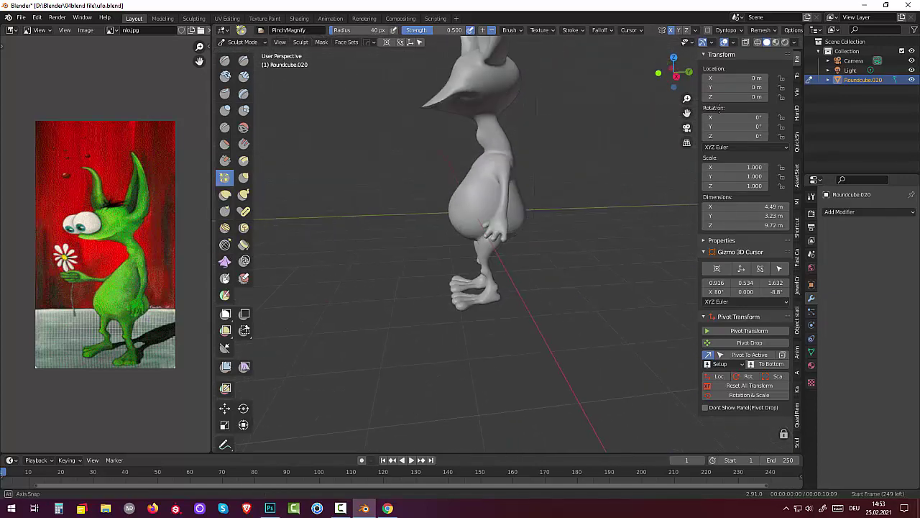
{"action": "left_click_drag", "start_coordinate": [484, 138], "coordinate": [509, 141]}
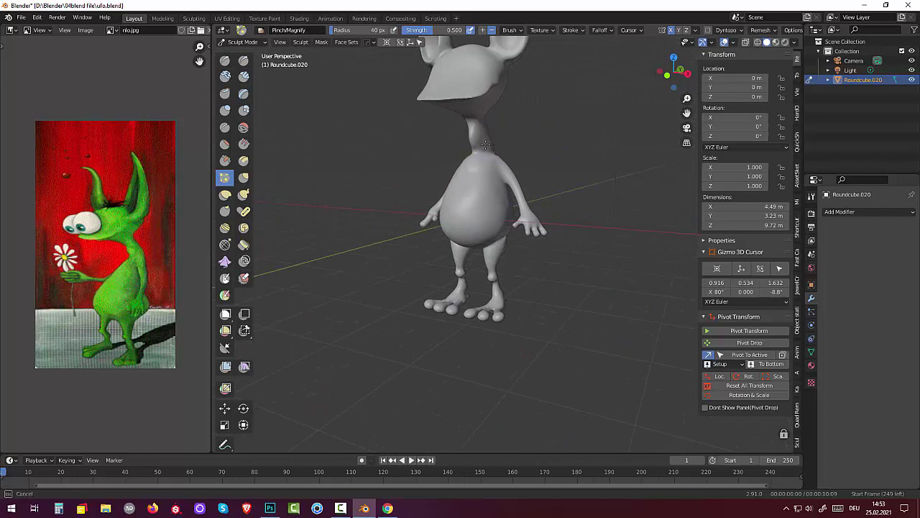
{"action": "middle_click_drag", "start_coordinate": [503, 144], "coordinate": [485, 154]}
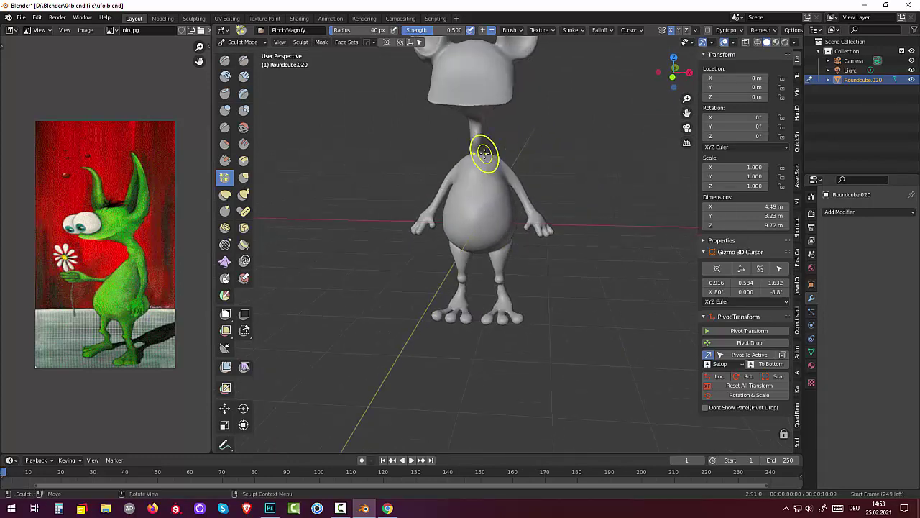
{"action": "mouse_move", "coordinate": [485, 148]}
{"action": "left_mouse_down"}
{"action": "mouse_move", "coordinate": [495, 143]}
{"action": "mouse_move", "coordinate": [463, 148]}
{"action": "left_mouse_up"}
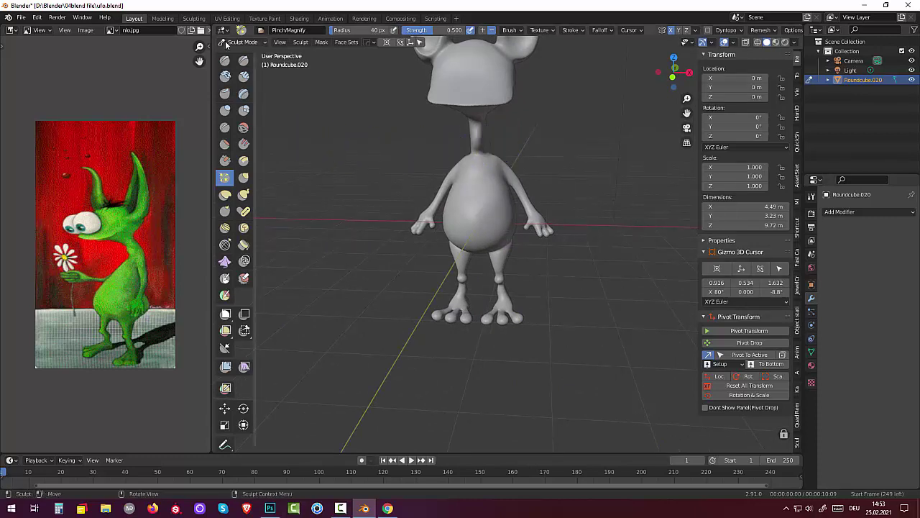
Review the figure from the side and open the interaction mode menu to leave sculpting.
{"action": "scroll", "coordinate": [436, 222], "scroll_direction": "down", "scroll_amount": 3}
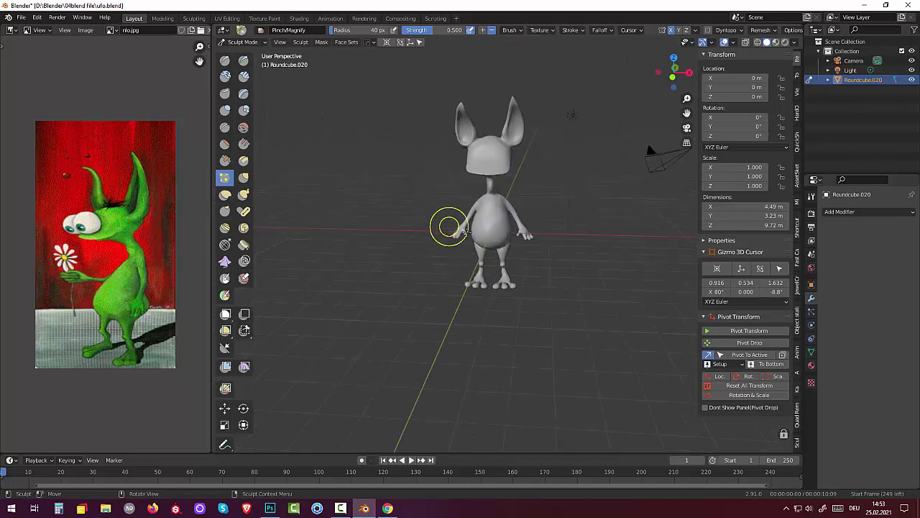
{"action": "scroll", "coordinate": [519, 246], "scroll_direction": "up", "scroll_amount": 1}
{"action": "mouse_move", "coordinate": [597, 245]}
{"action": "middle_mouse_down"}
{"action": "mouse_move", "coordinate": [503, 247]}
{"action": "mouse_move", "coordinate": [524, 247]}
{"action": "middle_mouse_up"}
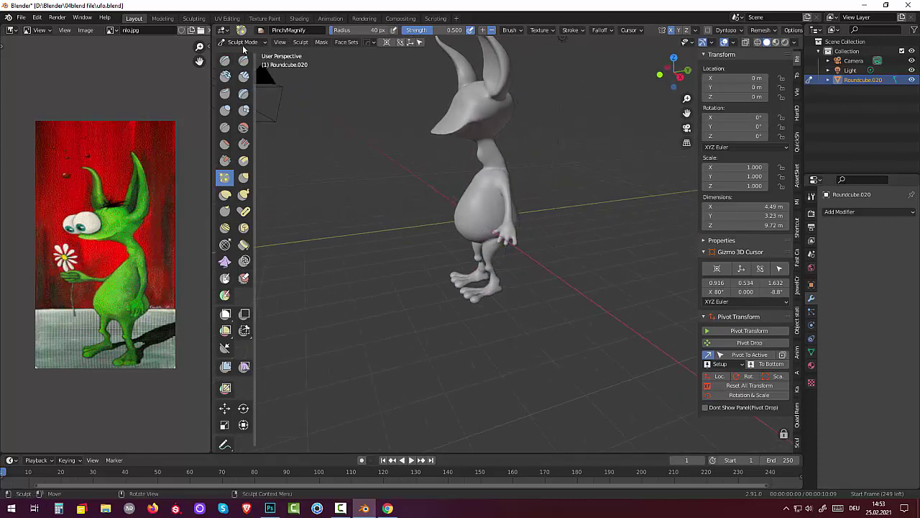
{"action": "left_click", "coordinate": [243, 43]}
Back in Object Mode, add a UV sphere at the 3D cursor and rotate it 90° on X.
{"action": "left_click", "coordinate": [244, 53]}
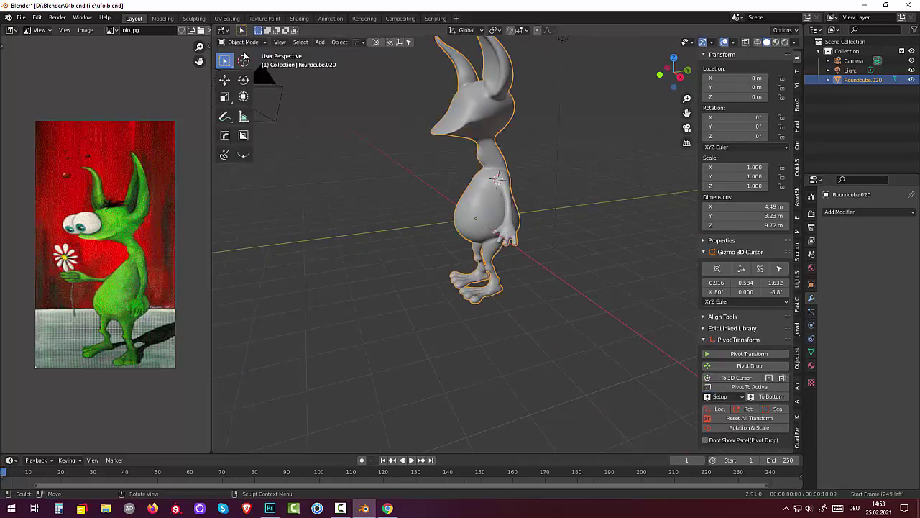
{"action": "mouse_move", "coordinate": [309, 115]}
{"action": "middle_mouse_down"}
{"action": "mouse_move", "coordinate": [350, 155]}
{"action": "mouse_move", "coordinate": [384, 165]}
{"action": "mouse_move", "coordinate": [319, 185]}
{"action": "middle_mouse_up"}
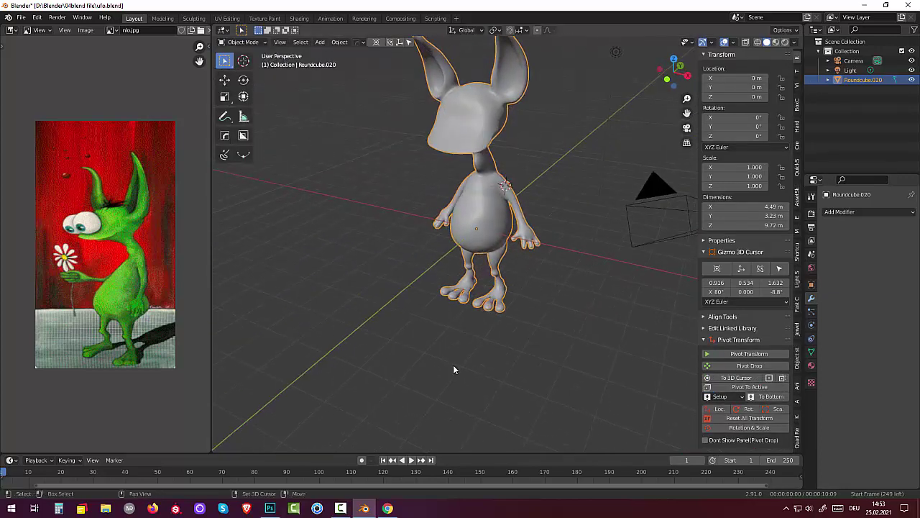
{"action": "key", "text": "shift+a"}
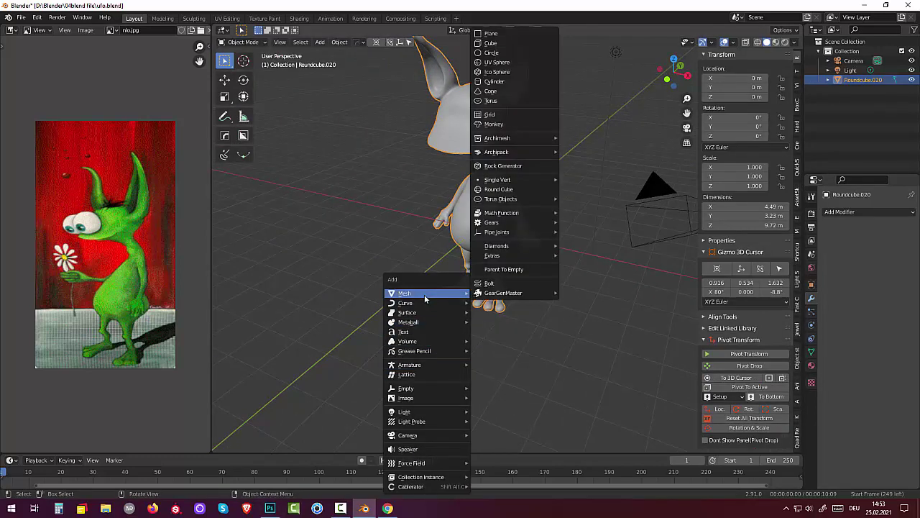
{"action": "mouse_move", "coordinate": [426, 293]}
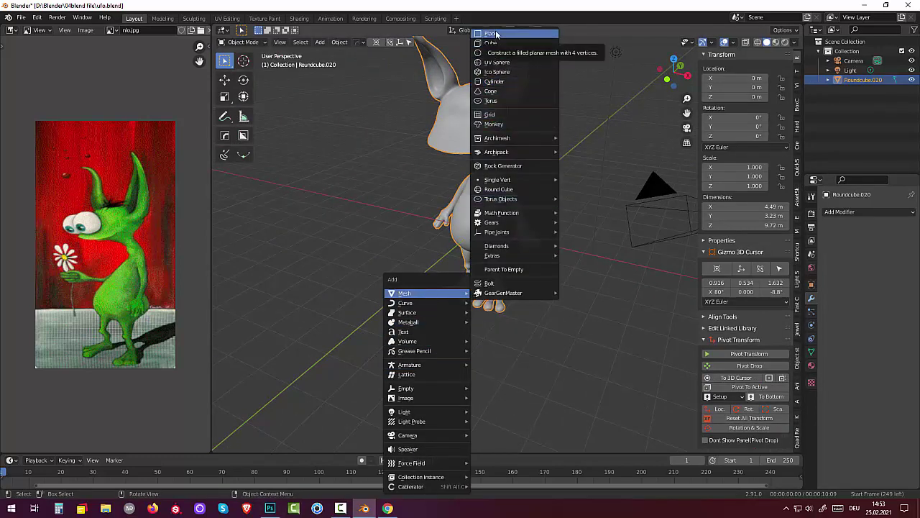
{"action": "left_click", "coordinate": [495, 63]}
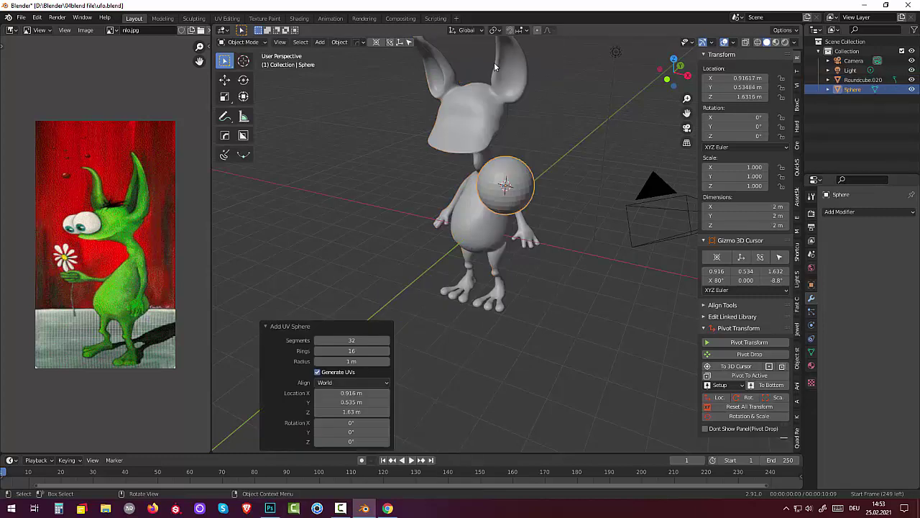
{"action": "mouse_move", "coordinate": [564, 216]}
{"action": "middle_mouse_down"}
{"action": "mouse_move", "coordinate": [610, 197]}
{"action": "mouse_move", "coordinate": [493, 188]}
{"action": "middle_mouse_up"}
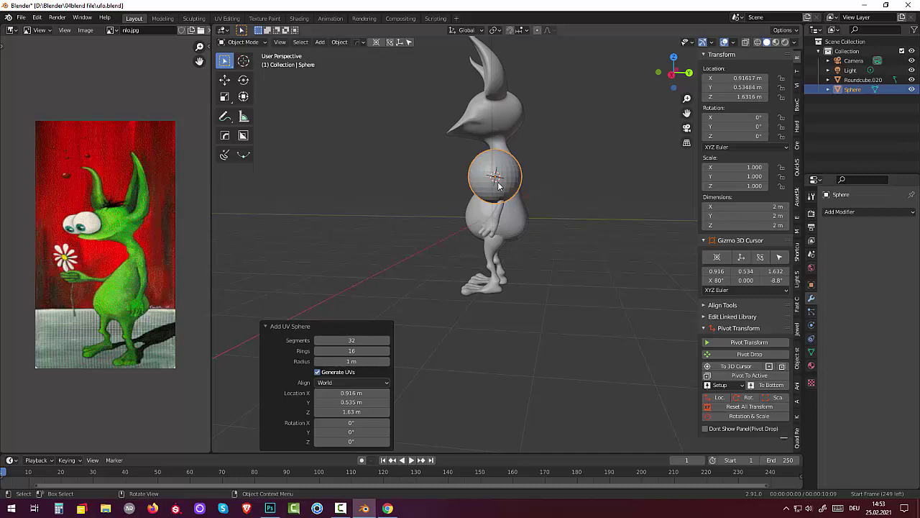
{"action": "key", "text": "r"}
{"action": "type", "text": "x"}
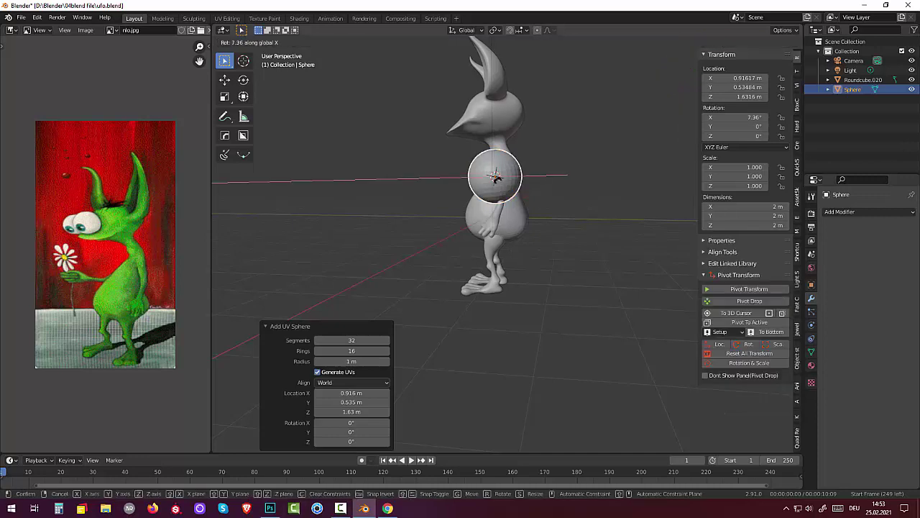
{"action": "type", "text": "90"}
{"action": "key", "text": "Return"}
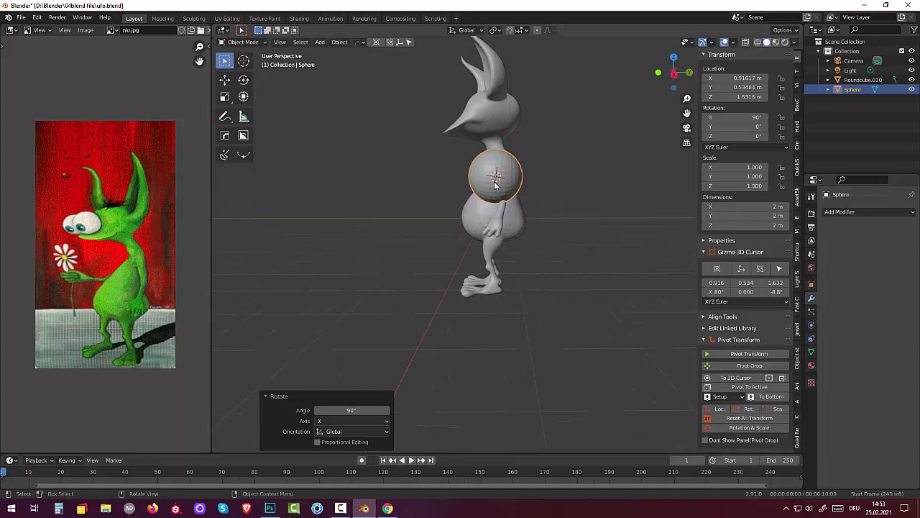
Move the sphere in front of the alien's head and shrink it down.
{"action": "key", "text": "g"}
{"action": "left_click", "coordinate": [452, 102]}
{"action": "mouse_move", "coordinate": [452, 103]}
{"action": "middle_mouse_down"}
{"action": "mouse_move", "coordinate": [503, 133]}
{"action": "mouse_move", "coordinate": [584, 137]}
{"action": "middle_mouse_up"}
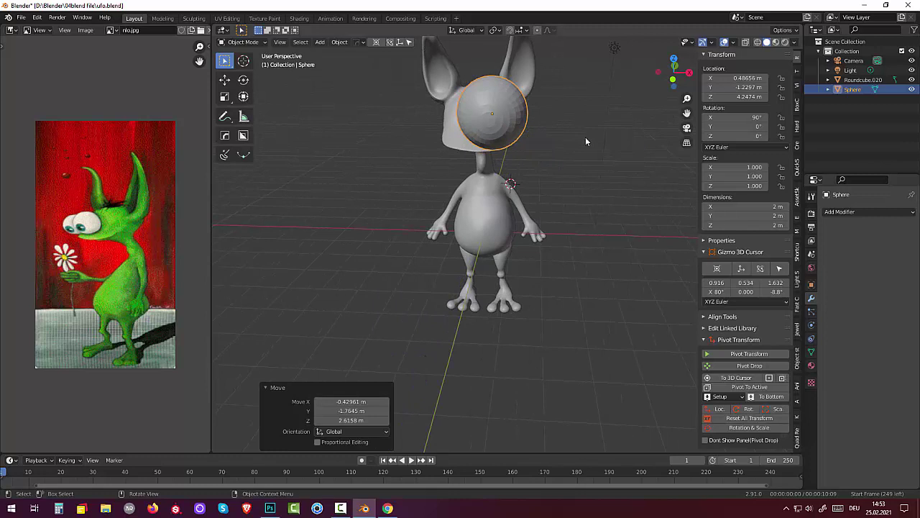
{"action": "key", "text": "s"}
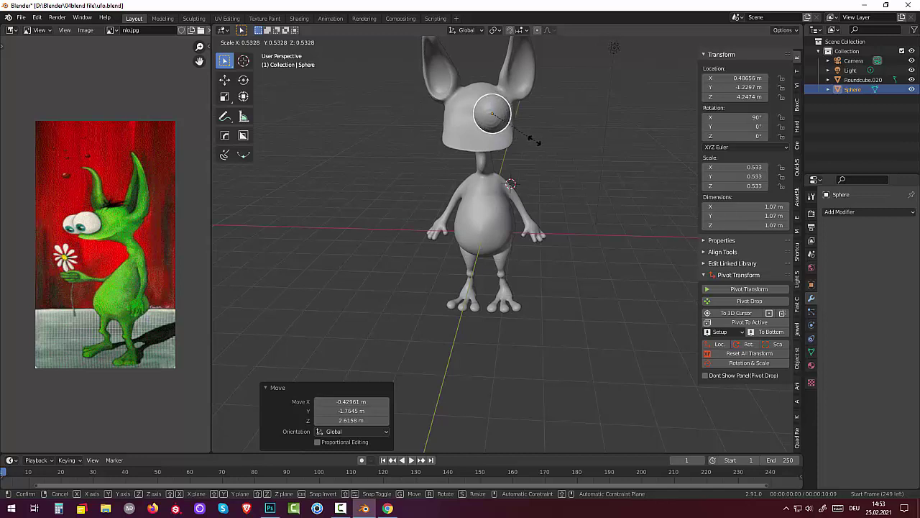
{"action": "left_click", "coordinate": [536, 140]}
{"action": "mouse_move", "coordinate": [536, 140]}
{"action": "middle_mouse_down"}
{"action": "mouse_move", "coordinate": [418, 152]}
{"action": "mouse_move", "coordinate": [433, 135]}
{"action": "middle_mouse_up"}
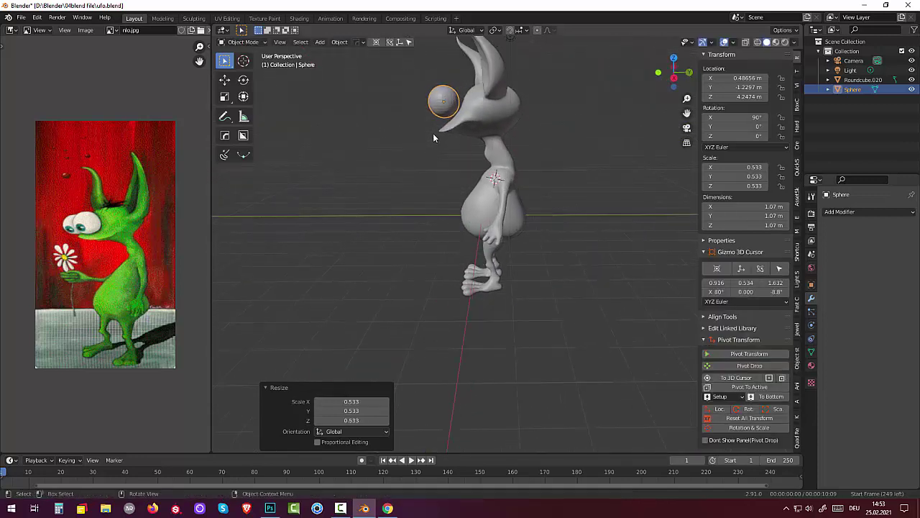
In right-side view, resize the sphere to about 0.509 and seat it against the face.
{"action": "key", "text": "KP_3"}
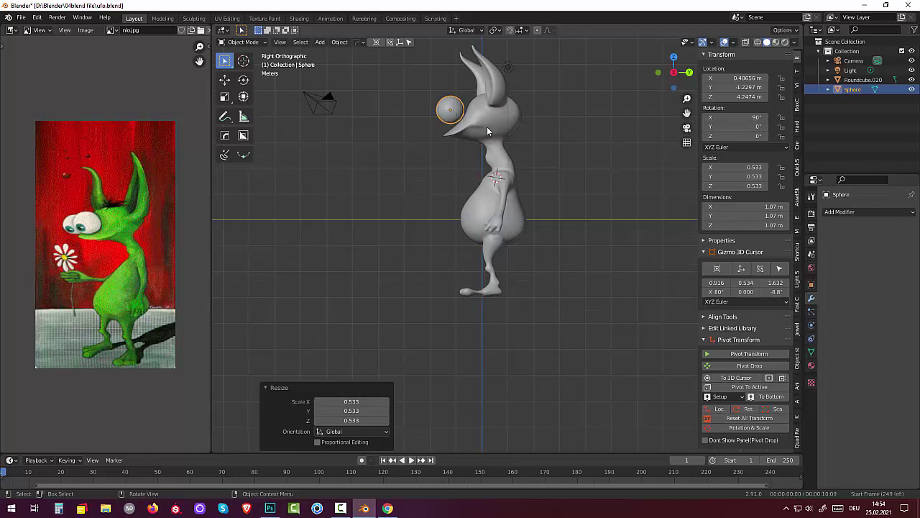
{"action": "key", "text": "s"}
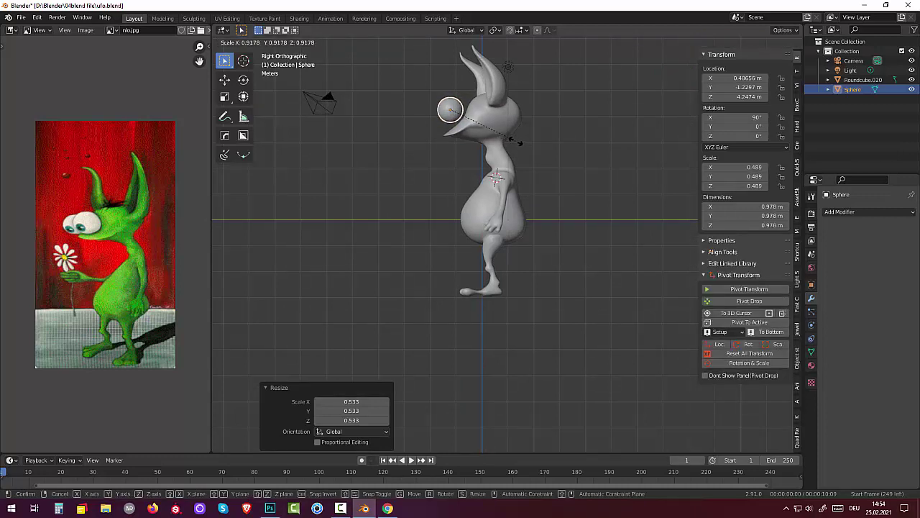
{"action": "left_click", "coordinate": [520, 145]}
{"action": "key", "text": "g"}
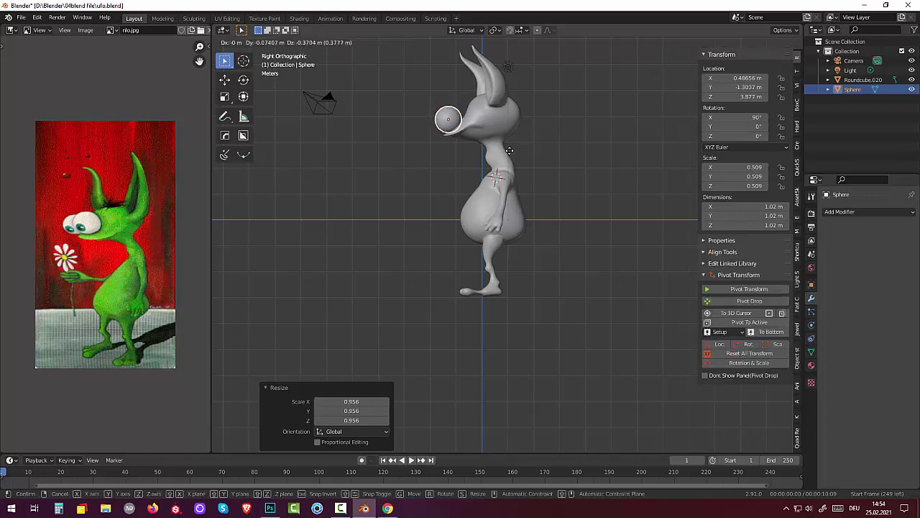
{"action": "left_click", "coordinate": [509, 150]}
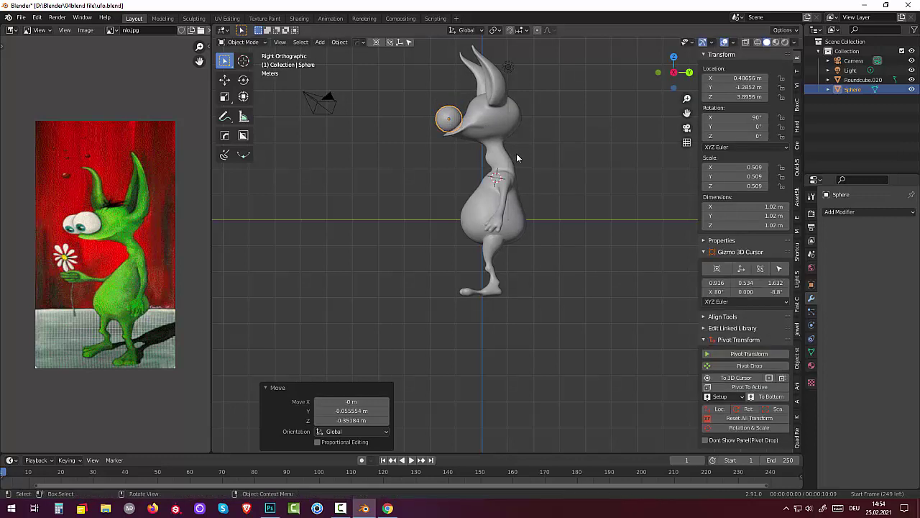
{"action": "mouse_move", "coordinate": [517, 153]}
{"action": "middle_mouse_down"}
{"action": "mouse_move", "coordinate": [627, 184]}
{"action": "mouse_move", "coordinate": [538, 169]}
{"action": "middle_mouse_up"}
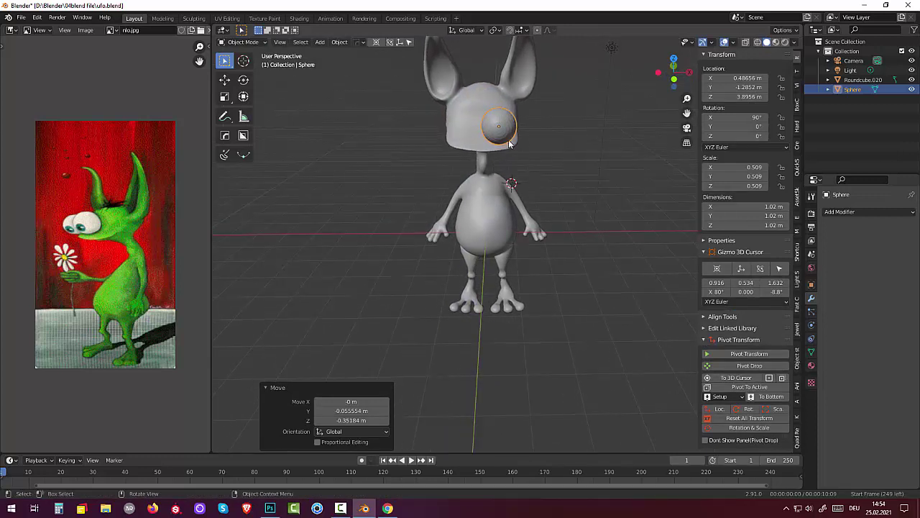
Duplicate the eye sphere and place the copy beside the first eye.
{"action": "key", "text": "shift+d"}
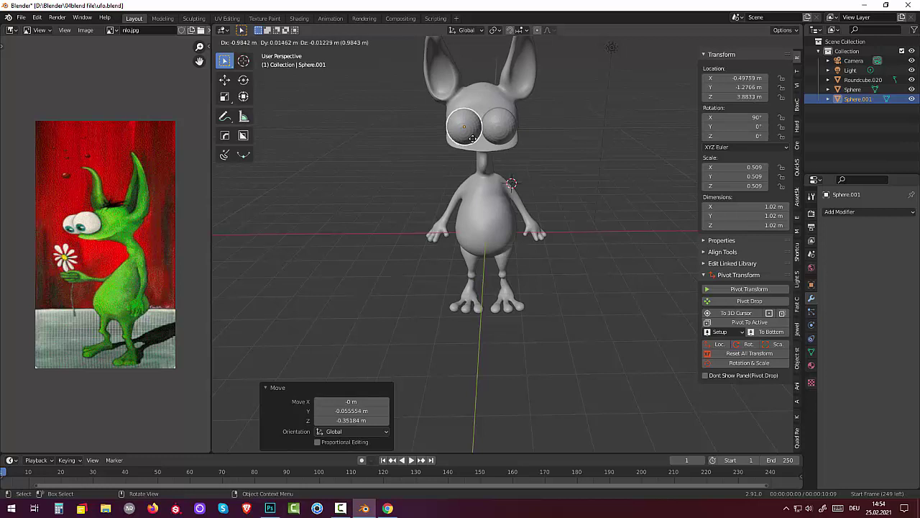
{"action": "left_click", "coordinate": [473, 140]}
{"action": "key", "text": "KP_1"}
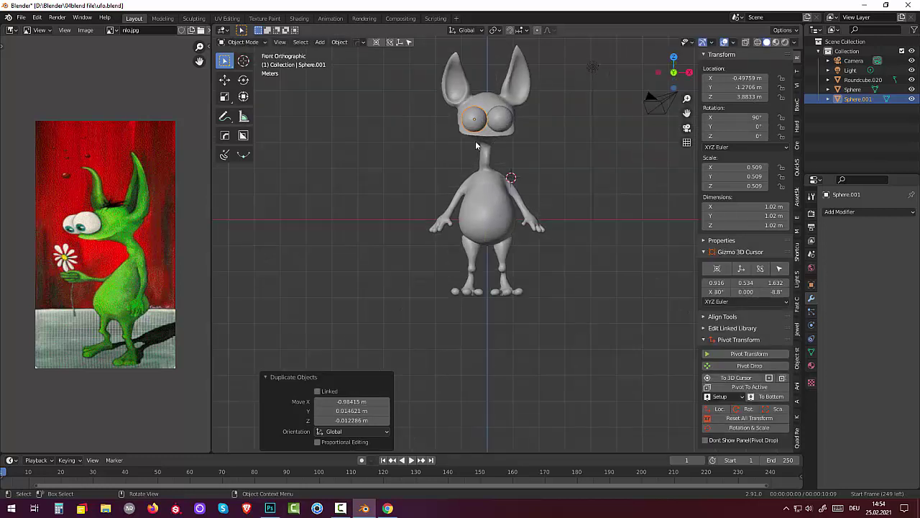
In front view, nudge both eyes level, the copy ending at X -0.516 m, Z 3.865 m.
{"action": "left_click", "coordinate": [499, 122]}
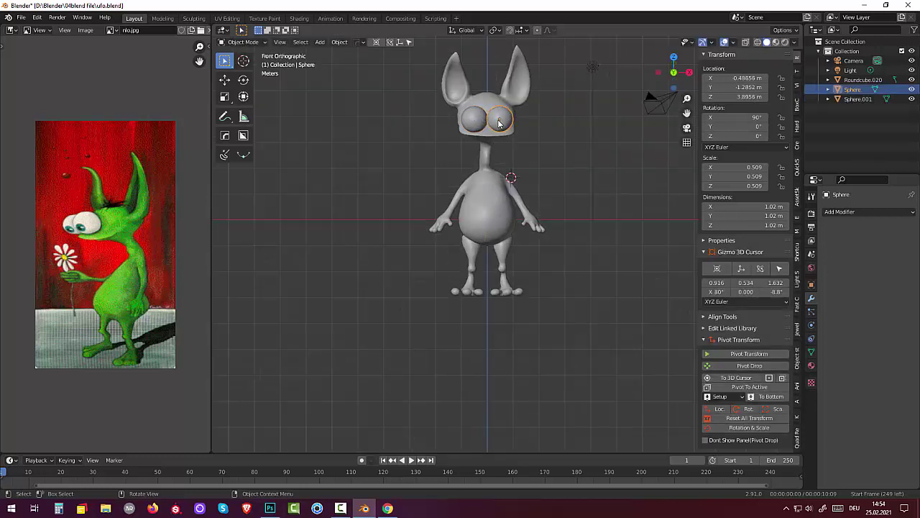
{"action": "key", "text": "g"}
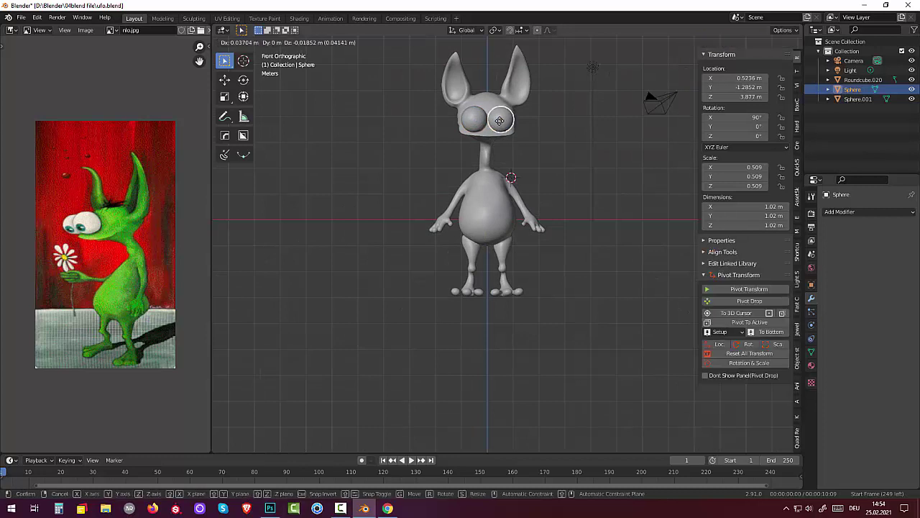
{"action": "left_click", "coordinate": [498, 125]}
{"action": "left_click", "coordinate": [483, 126]}
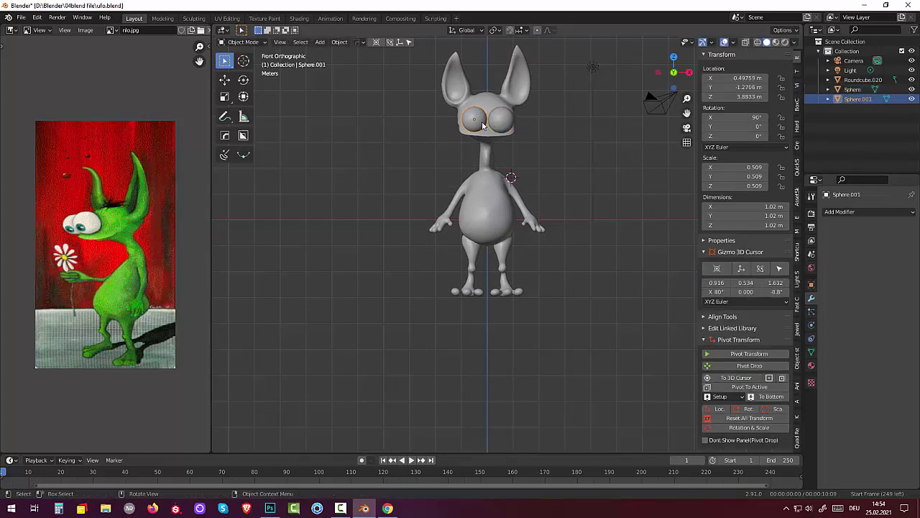
{"action": "key", "text": "g"}
{"action": "left_click", "coordinate": [481, 121]}
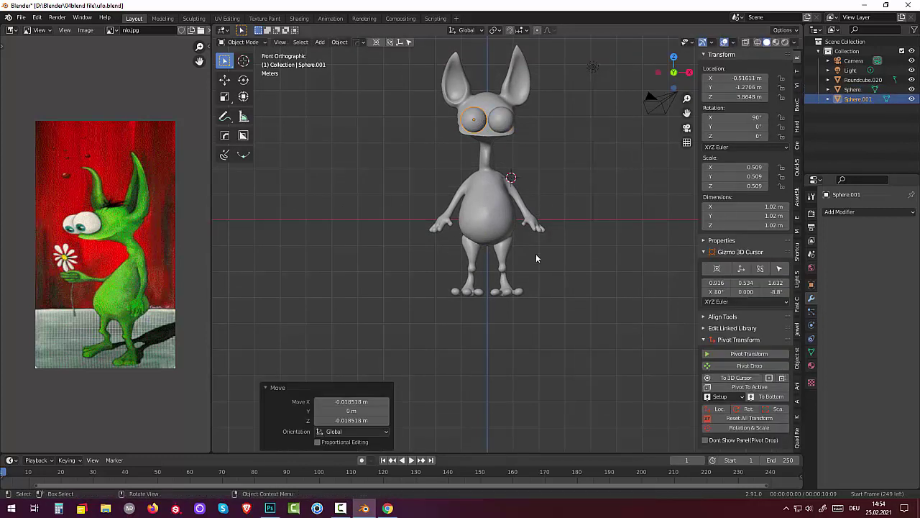
{"action": "left_click", "coordinate": [573, 333]}
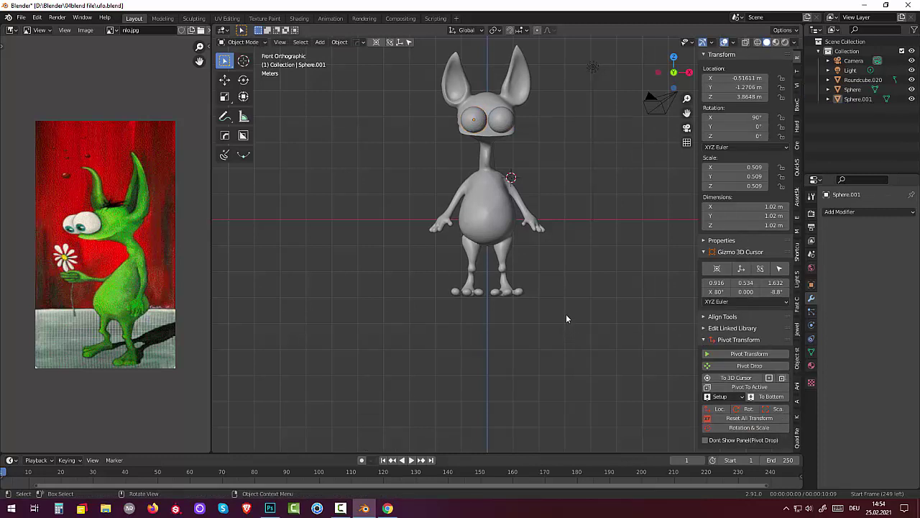
{"action": "mouse_move", "coordinate": [562, 298]}
{"action": "middle_mouse_down"}
{"action": "mouse_move", "coordinate": [486, 293]}
{"action": "mouse_move", "coordinate": [446, 309]}
{"action": "mouse_move", "coordinate": [455, 293]}
{"action": "mouse_move", "coordinate": [548, 308]}
{"action": "mouse_move", "coordinate": [557, 327]}
{"action": "middle_mouse_up"}
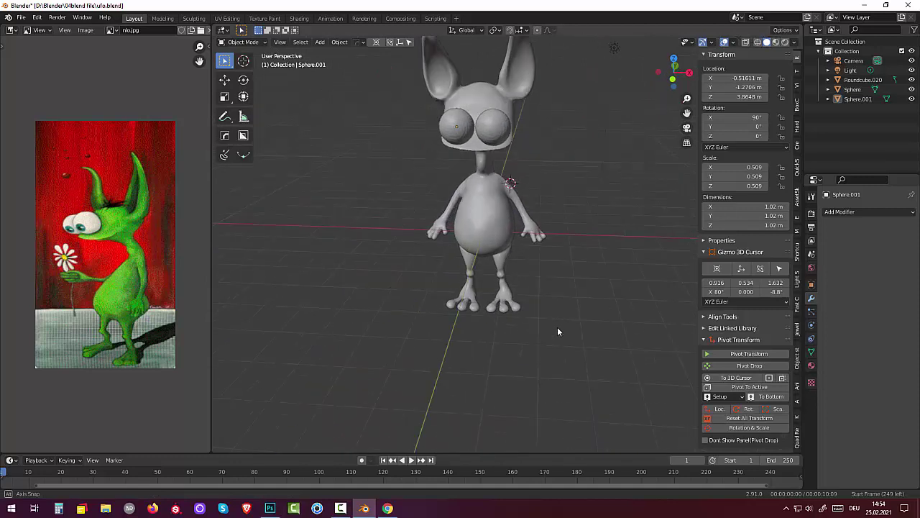
Apply Shade Smooth to both eye spheres, then switch over to the web browser.
{"action": "right_click", "coordinate": [495, 144]}
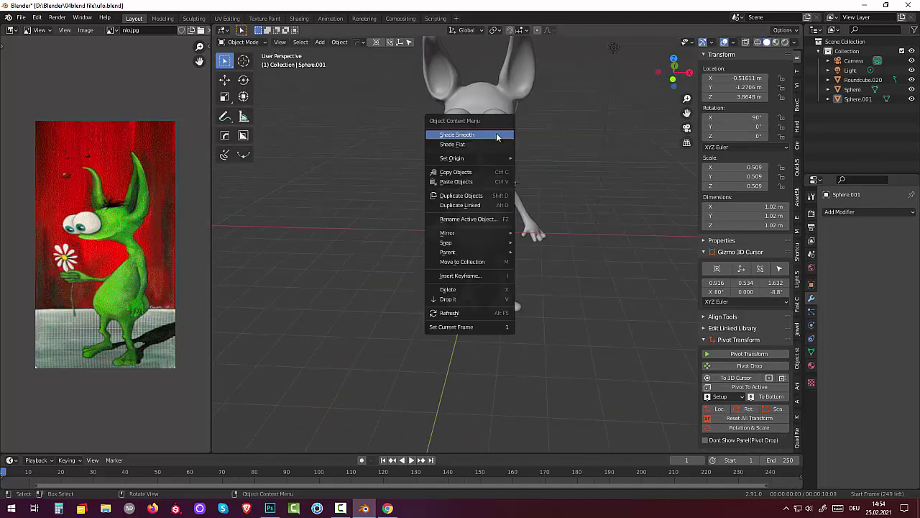
{"action": "left_click", "coordinate": [471, 135]}
{"action": "left_click", "coordinate": [464, 128]}
{"action": "right_click", "coordinate": [462, 129]}
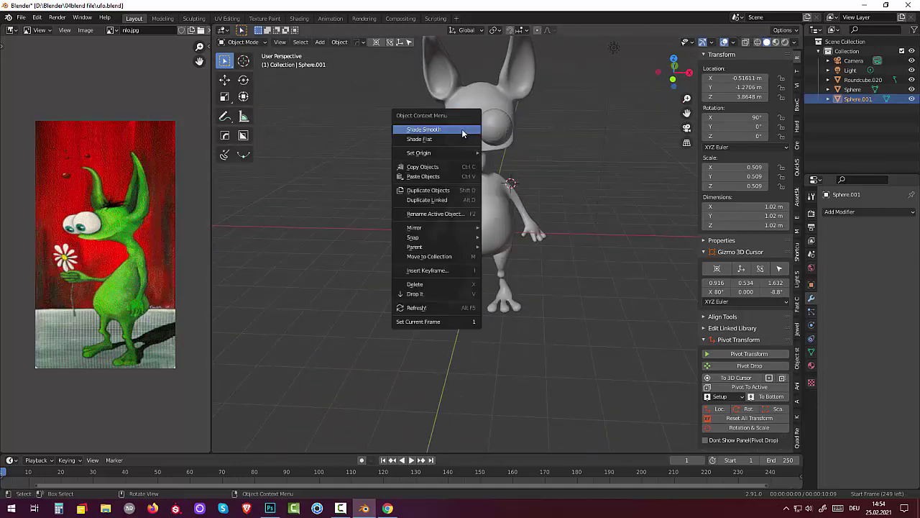
{"action": "left_click", "coordinate": [496, 137]}
{"action": "right_click", "coordinate": [495, 136]}
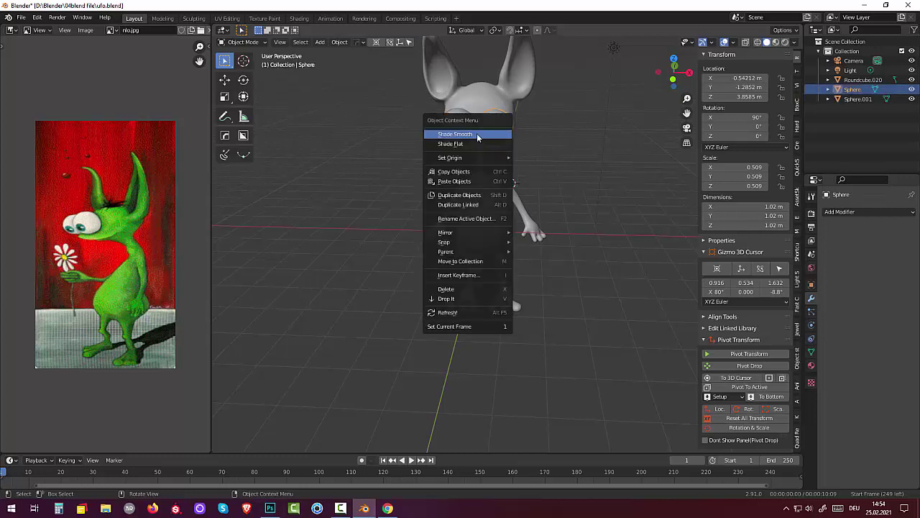
{"action": "left_click", "coordinate": [477, 134]}
{"action": "left_click", "coordinate": [561, 210]}
{"action": "mouse_move", "coordinate": [578, 216]}
{"action": "middle_mouse_down"}
{"action": "mouse_move", "coordinate": [591, 210]}
{"action": "mouse_move", "coordinate": [493, 228]}
{"action": "mouse_move", "coordinate": [484, 203]}
{"action": "mouse_move", "coordinate": [473, 205]}
{"action": "middle_mouse_up"}
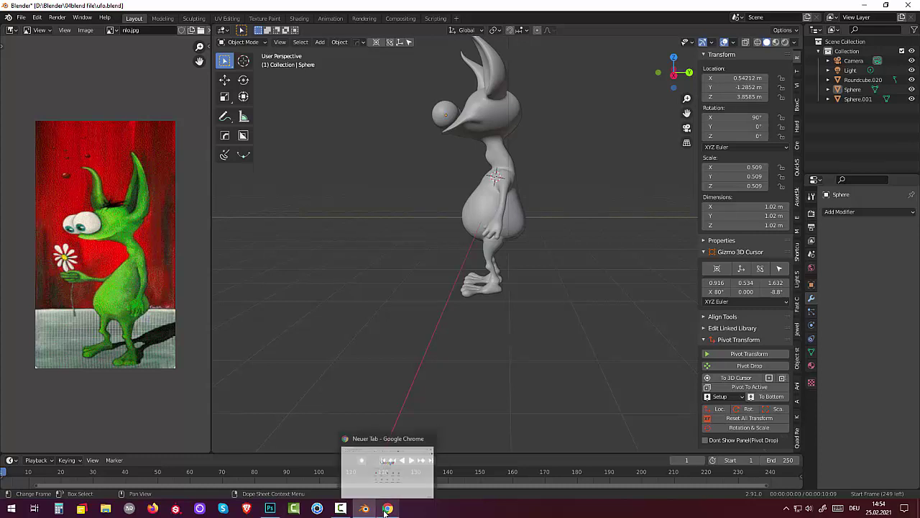
{"action": "mouse_move", "coordinate": [387, 509]}
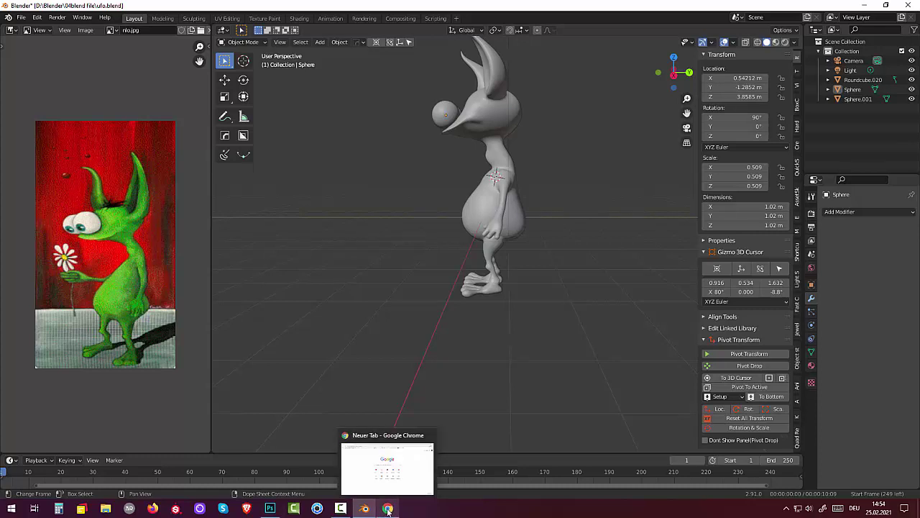
{"action": "left_click", "coordinate": [388, 509]}
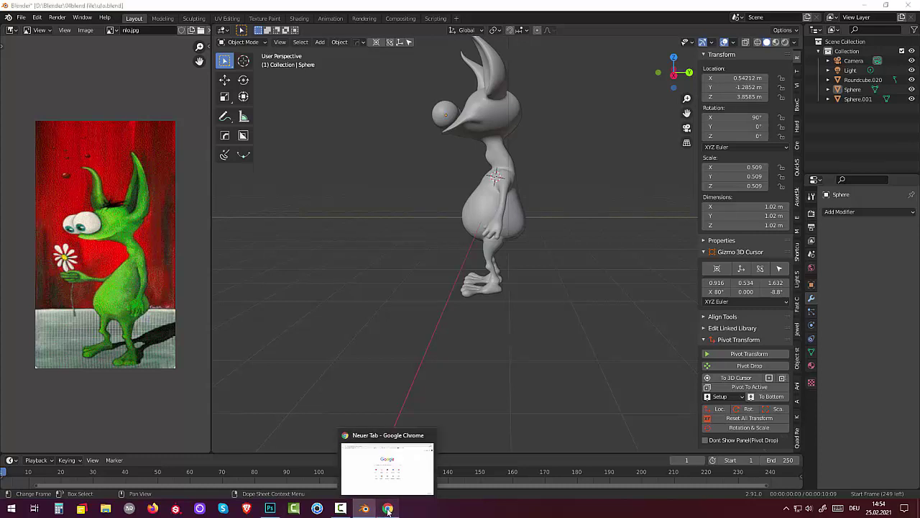
{"action": "left_click_drag", "start_coordinate": [389, 509], "coordinate": [341, 509]}
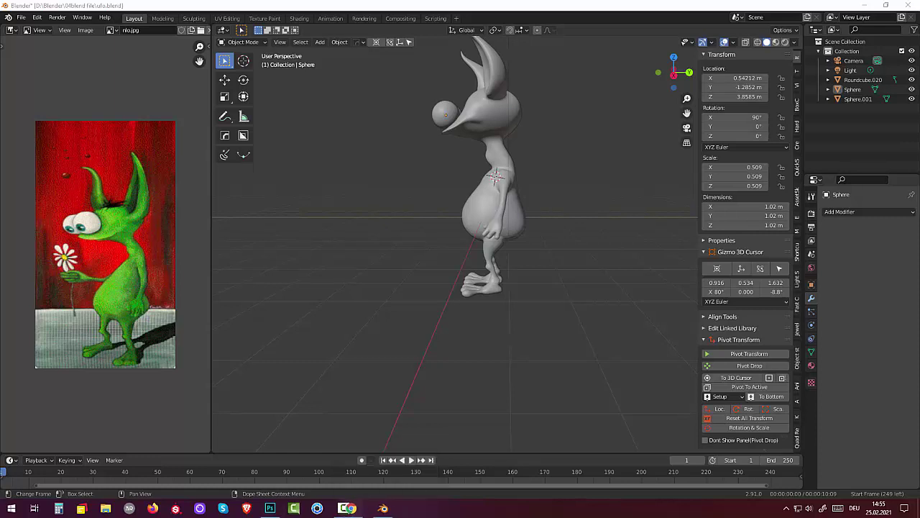